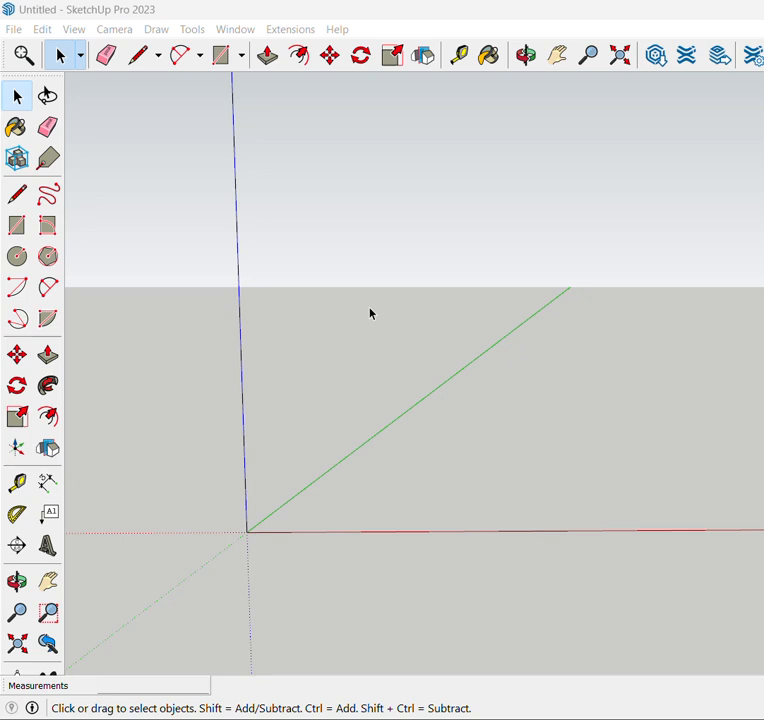
pyautogui.moveTo(363, 343); pyautogui.dragTo(389, 462, button='middle')
pyautogui.scroll(2, 337, 348)
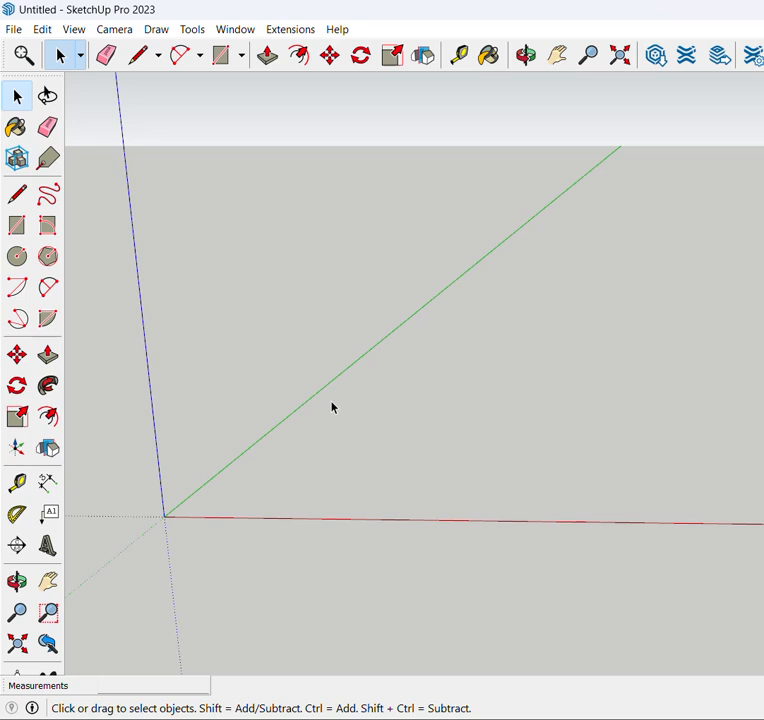
pyautogui.press('l')
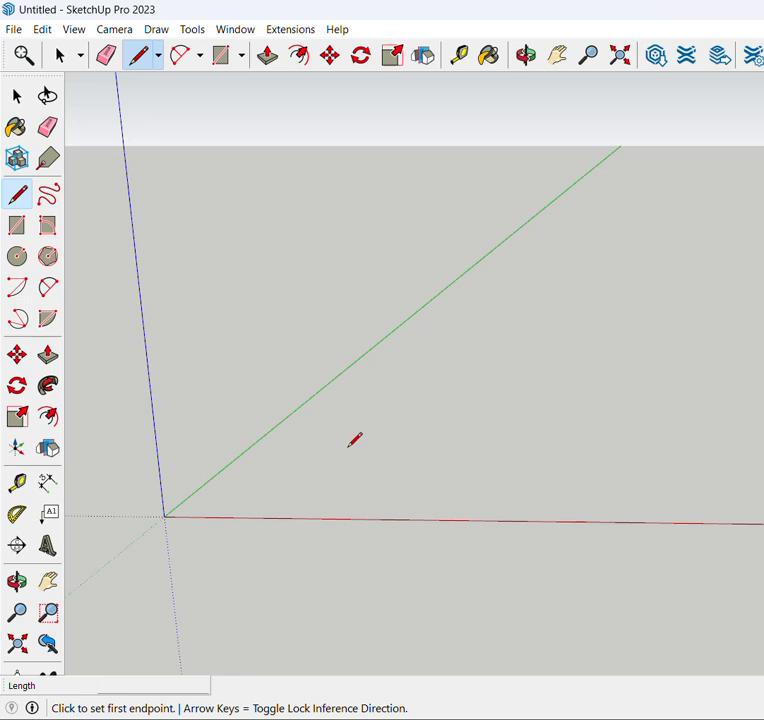
pyautogui.scroll(-2, 298, 484)
pyautogui.scroll(3, 334, 464)
pyautogui.scroll(1, 382, 426)
pyautogui.scroll(-2, 370, 437)
pyautogui.click(283, 448)
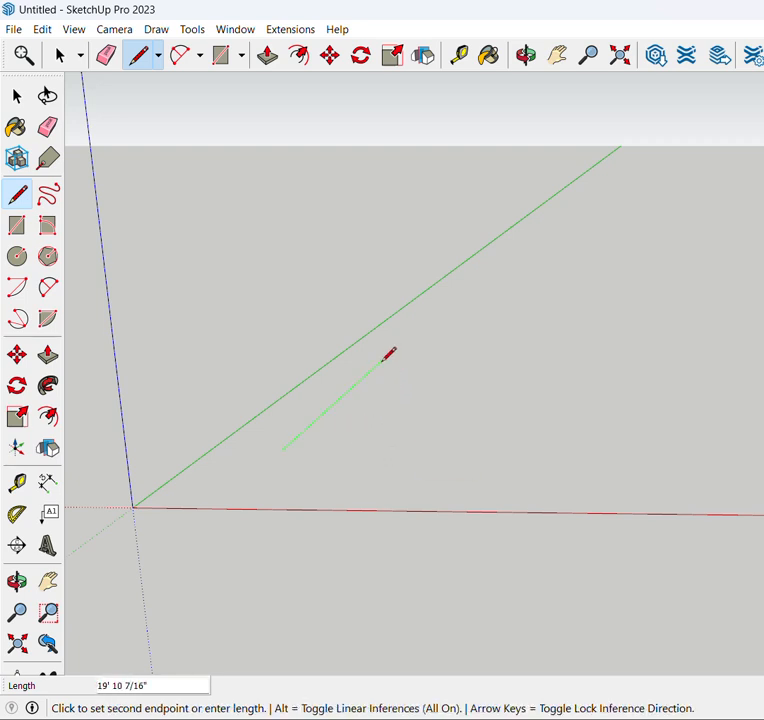
pyautogui.scroll(1, 450, 445)
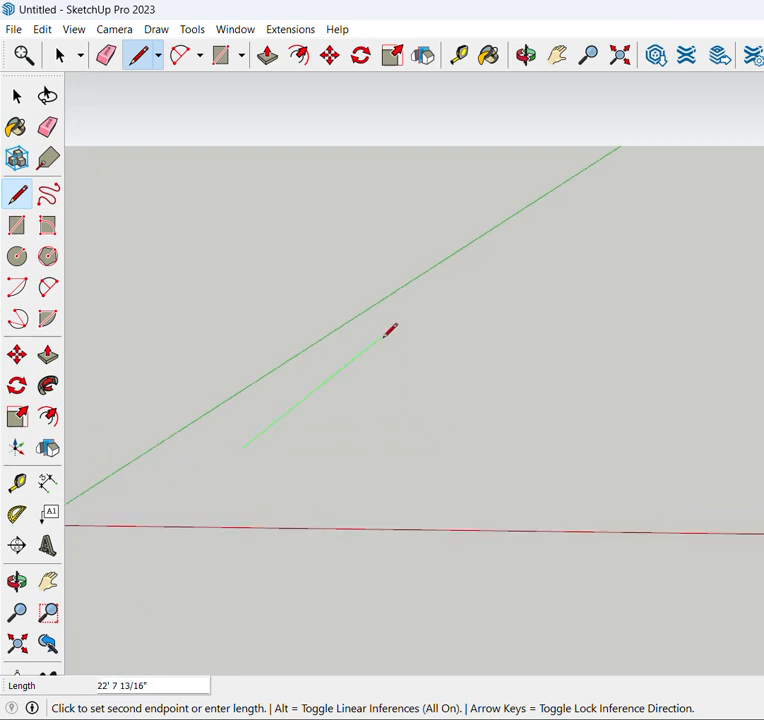
pyautogui.press('Escape')
# Step: Draw a closed triangular face on the ground near the origin with the Line tool, its longest edge about 23'
pyautogui.scroll(-1, 385, 335)
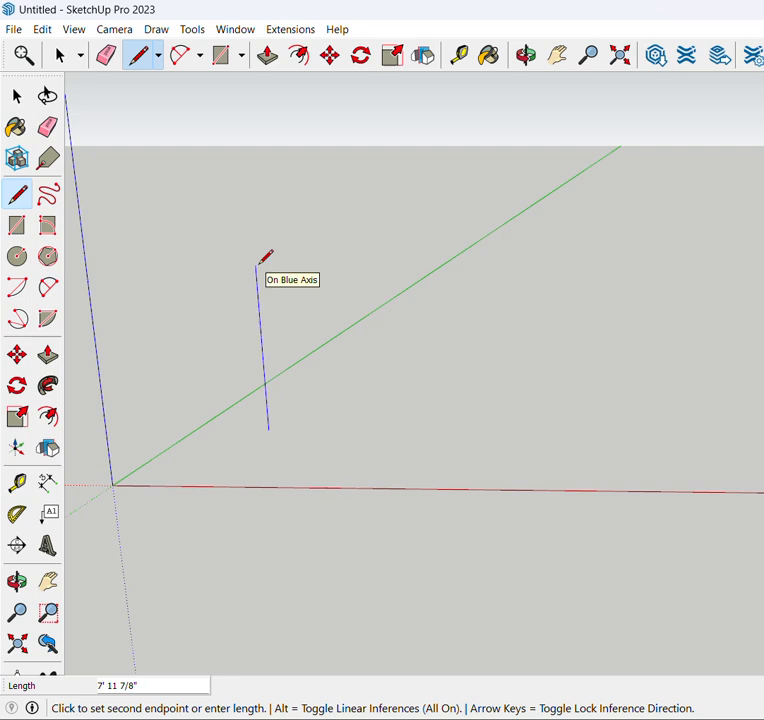
pyautogui.moveTo(392, 341); pyautogui.dragTo(451, 379, button='middle')
pyautogui.scroll(-1, 352, 334)
pyautogui.scroll(2, 344, 337)
pyautogui.click(331, 330)
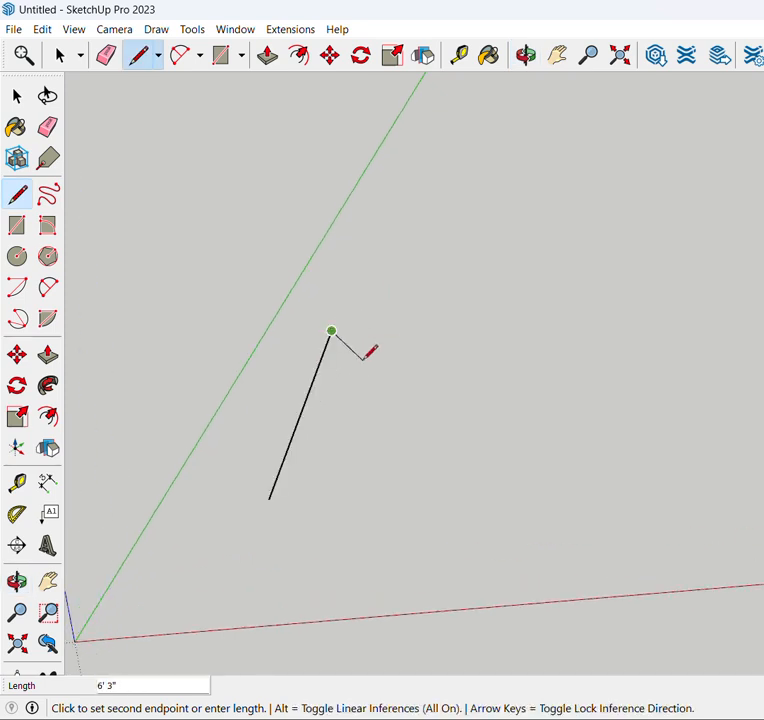
pyautogui.click(475, 324)
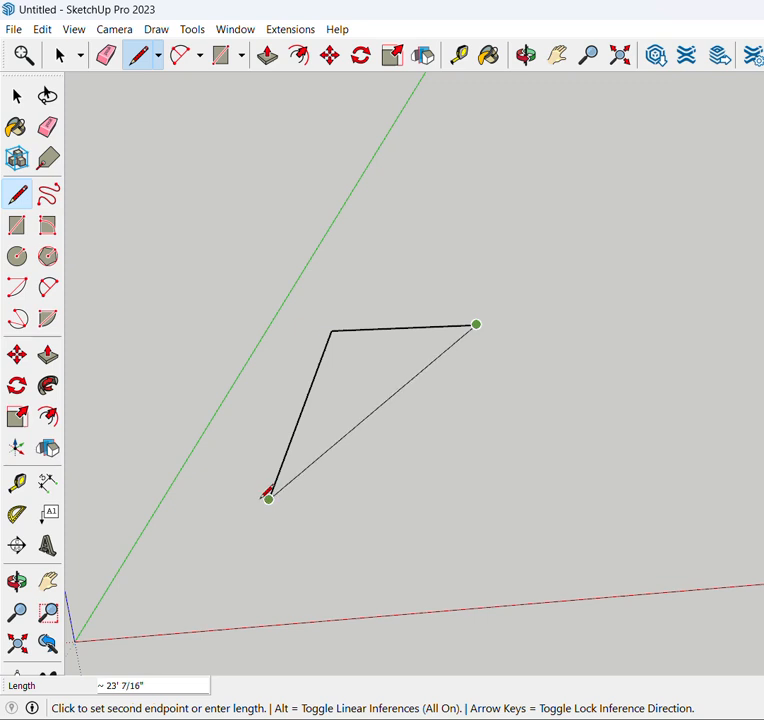
pyautogui.click(270, 497)
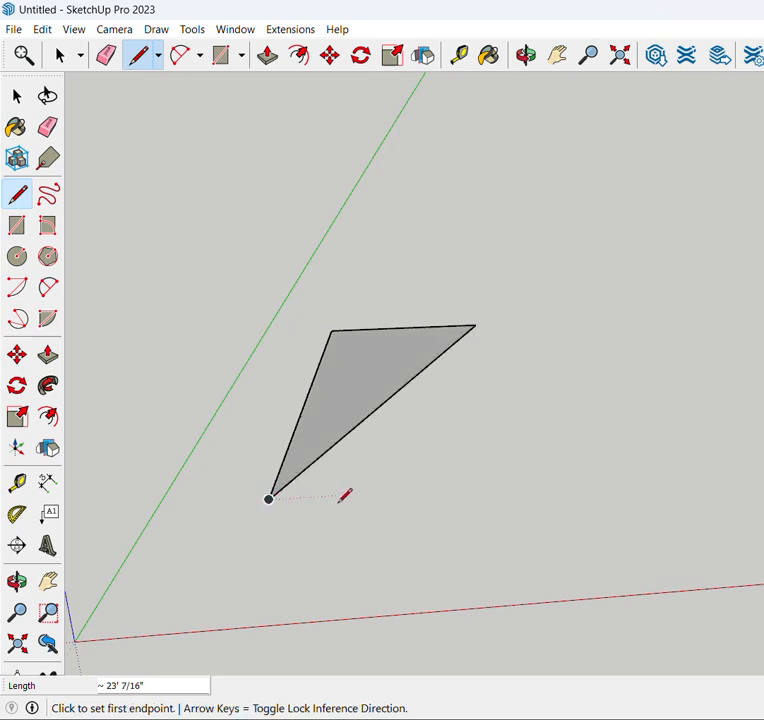
pyautogui.press('space')
# Step: Draw a separate single line parallel to the red axis, between the triangle and the red axis
pyautogui.scroll(-2, 269, 416)
pyautogui.scroll(1, 353, 443)
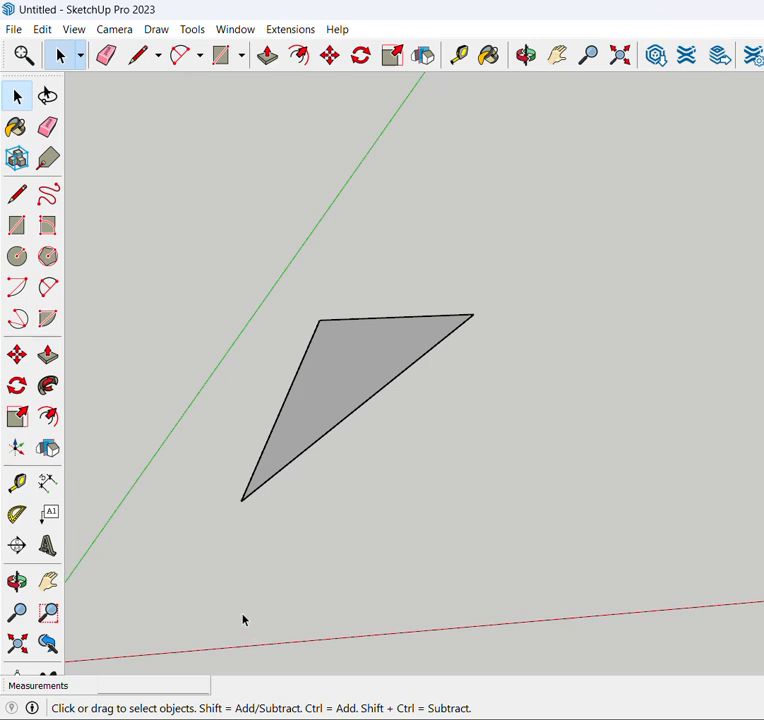
pyautogui.press('l')
pyautogui.click(271, 537)
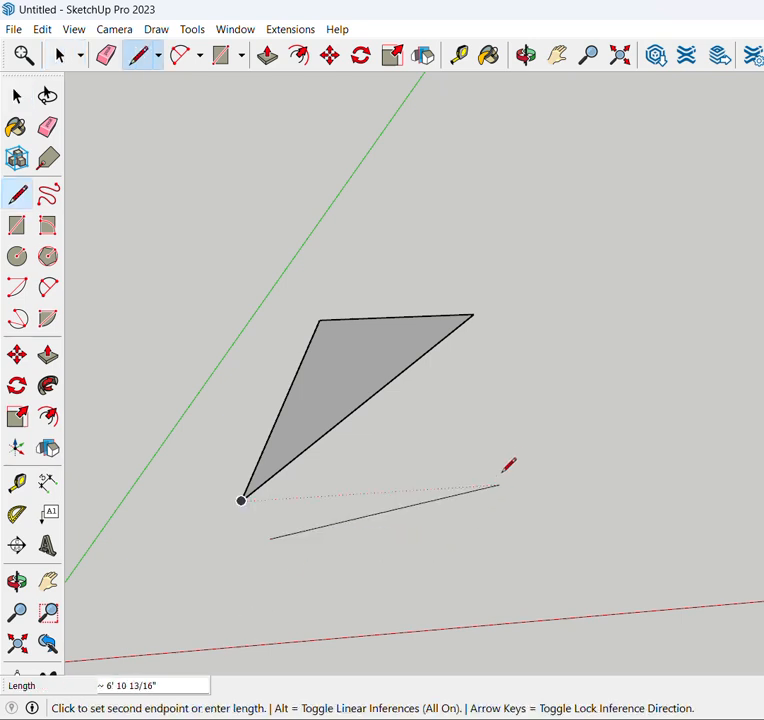
pyautogui.click(465, 524)
pyautogui.press('space')
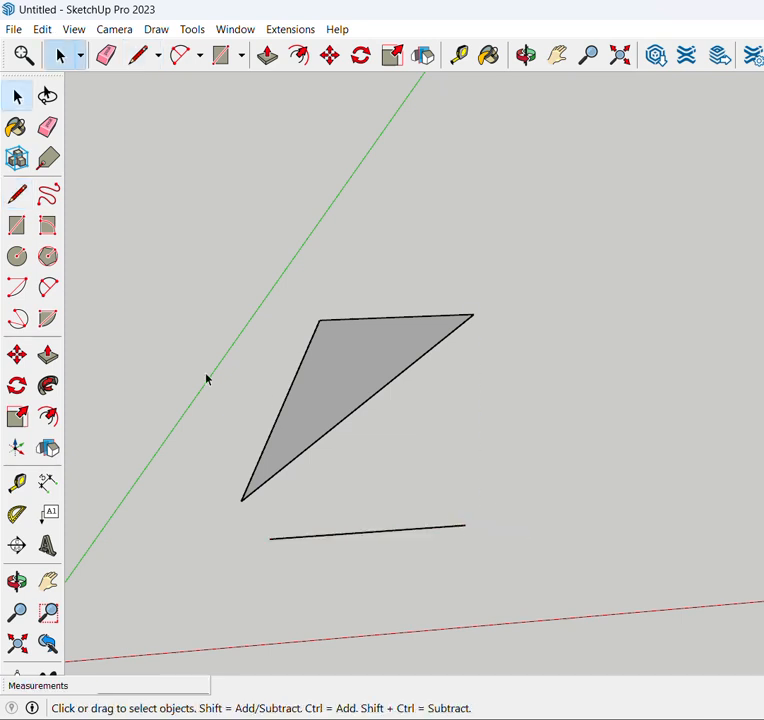
# Step: Draw a corner-to-corner rectangle about 4' 1" by 10' 1" on the ground beside the triangle
pyautogui.scroll(-1, 206, 377)
pyautogui.scroll(2, 451, 397)
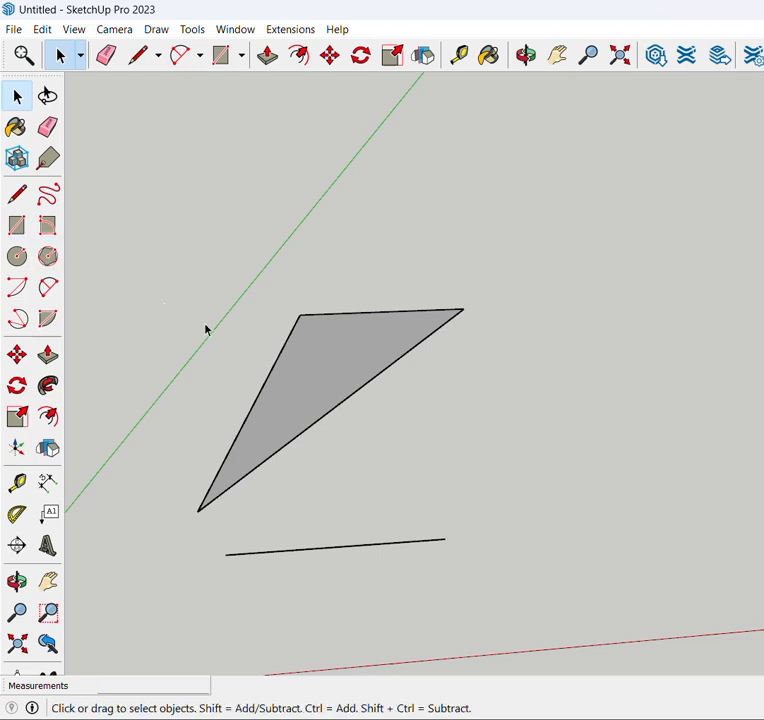
pyautogui.press('r')
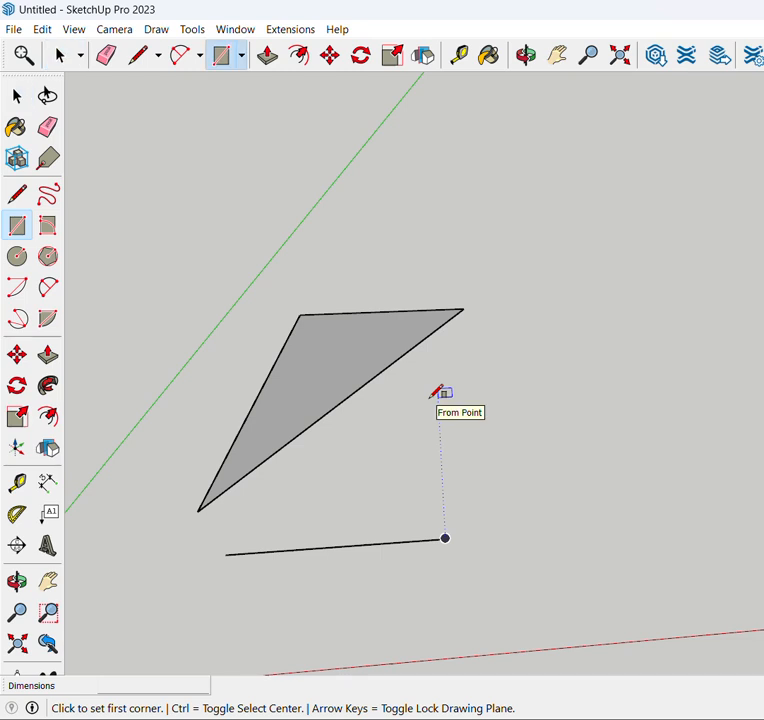
pyautogui.scroll(-2, 301, 332)
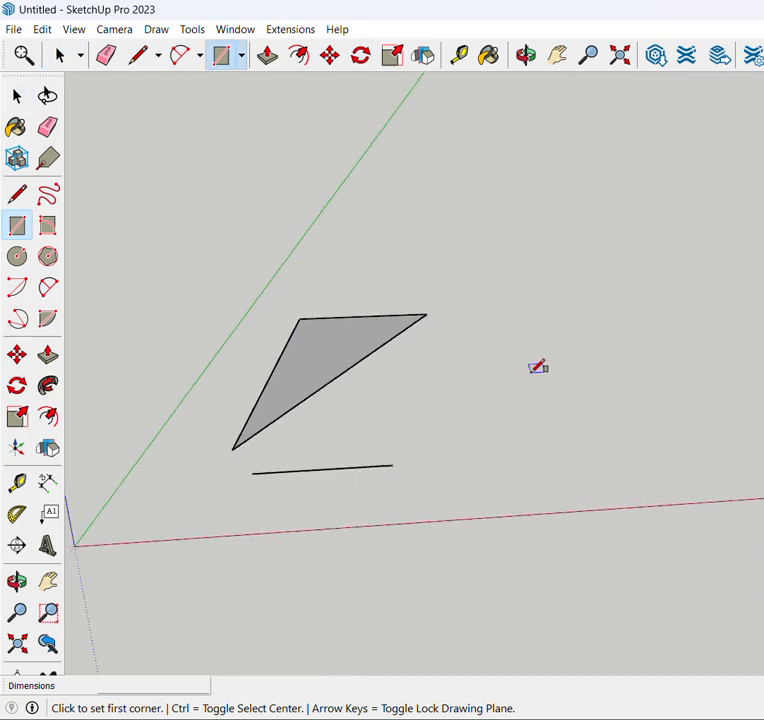
pyautogui.scroll(2, 520, 360)
pyautogui.scroll(-1, 430, 490)
pyautogui.scroll(-1, 435, 395)
pyautogui.scroll(2, 428, 353)
pyautogui.moveTo(428, 353)
pyautogui.mouseDown(button='middle')
pyautogui.moveTo(419, 358)
pyautogui.moveTo(428, 395)
pyautogui.mouseUp(button='middle')
pyautogui.scroll(2, 428, 382)
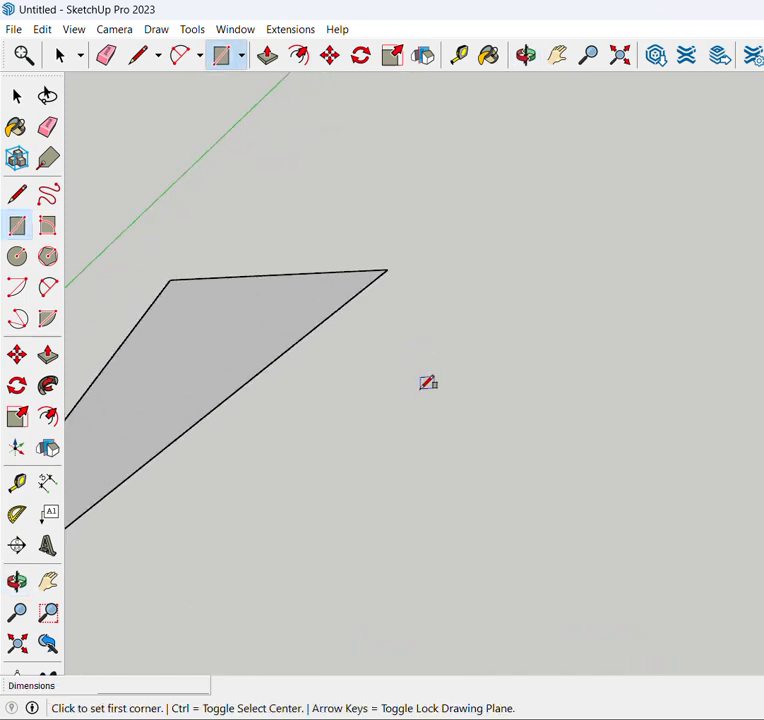
pyautogui.scroll(-1, 410, 388)
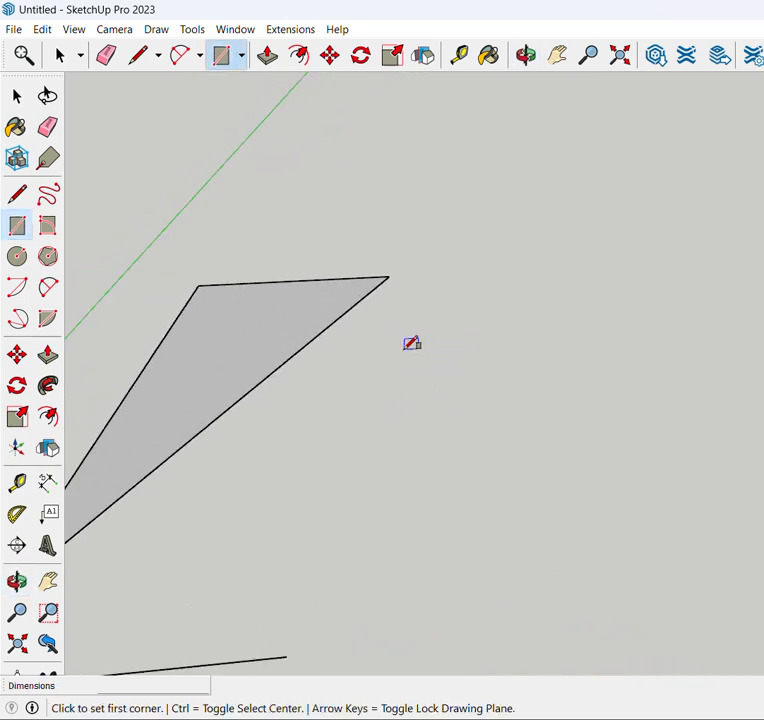
pyautogui.click(404, 349)
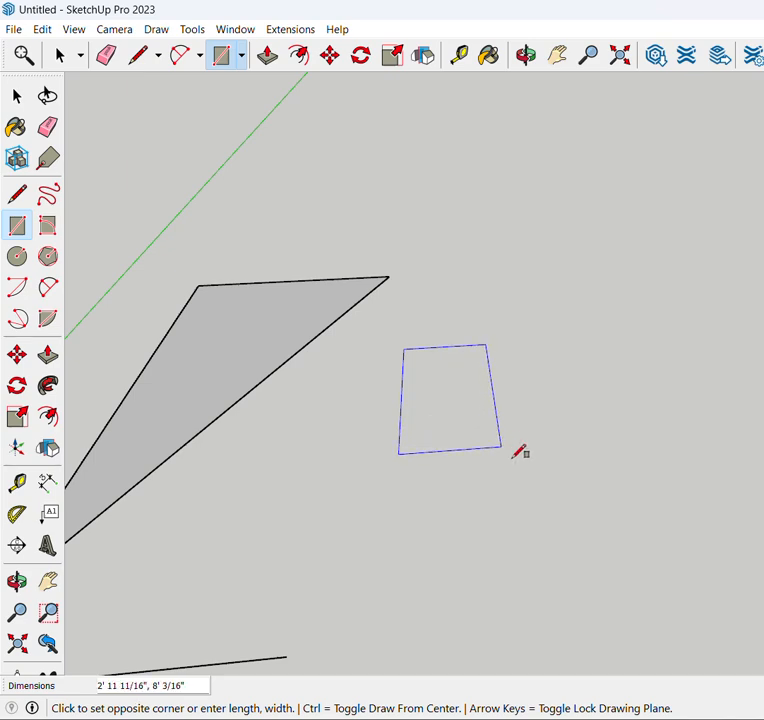
pyautogui.click(554, 486)
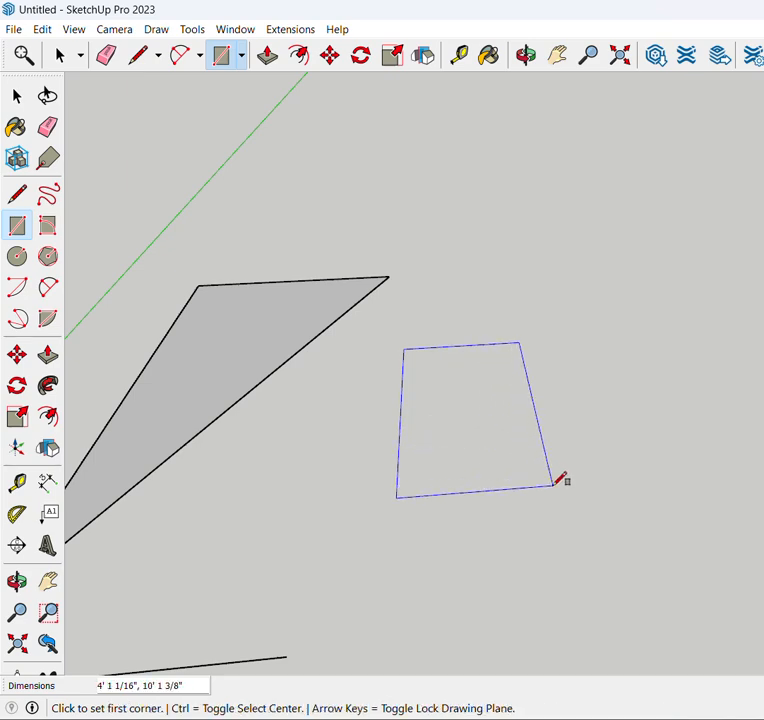
pyautogui.scroll(2, 440, 389)
pyautogui.scroll(-2, 440, 389)
pyautogui.moveTo(428, 457); pyautogui.dragTo(400, 463, button='middle')
pyautogui.scroll(1, 457, 458)
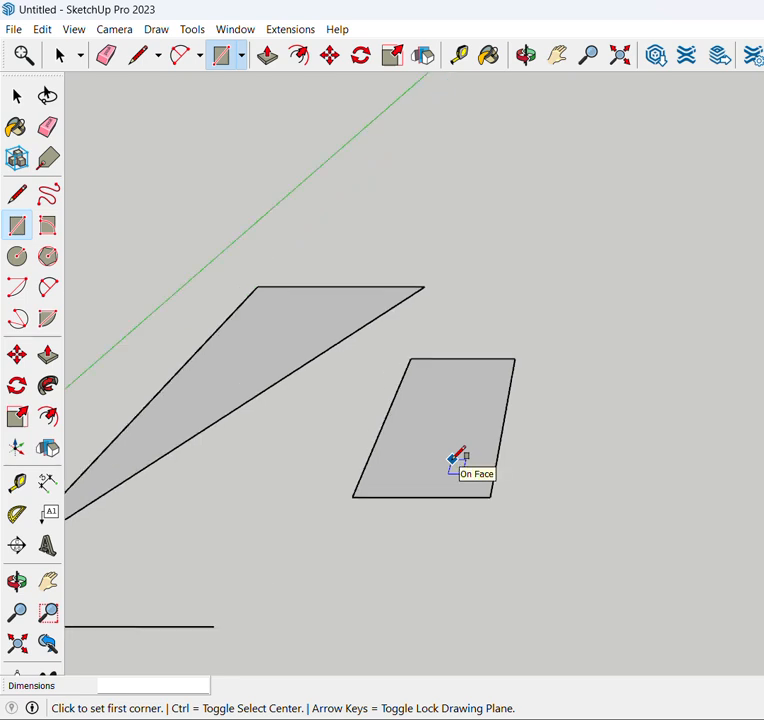
pyautogui.press('space')
# Step: Draw a second rectangle from its center beside the first one, about 4' 9" by 7' 8", in golden section proportion
pyautogui.scroll(-2, 331, 438)
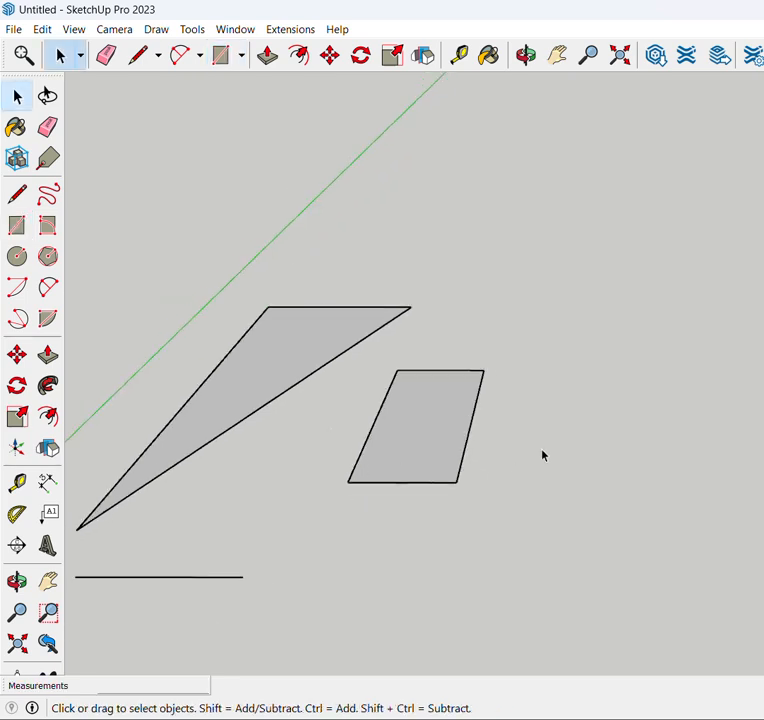
pyautogui.scroll(3, 556, 447)
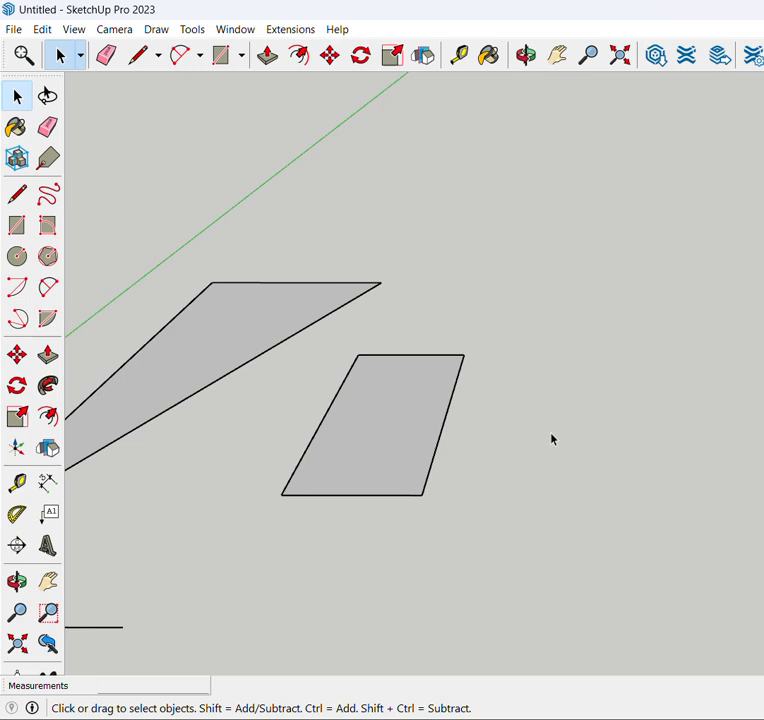
pyautogui.press('r')
pyautogui.scroll(-1, 559, 404)
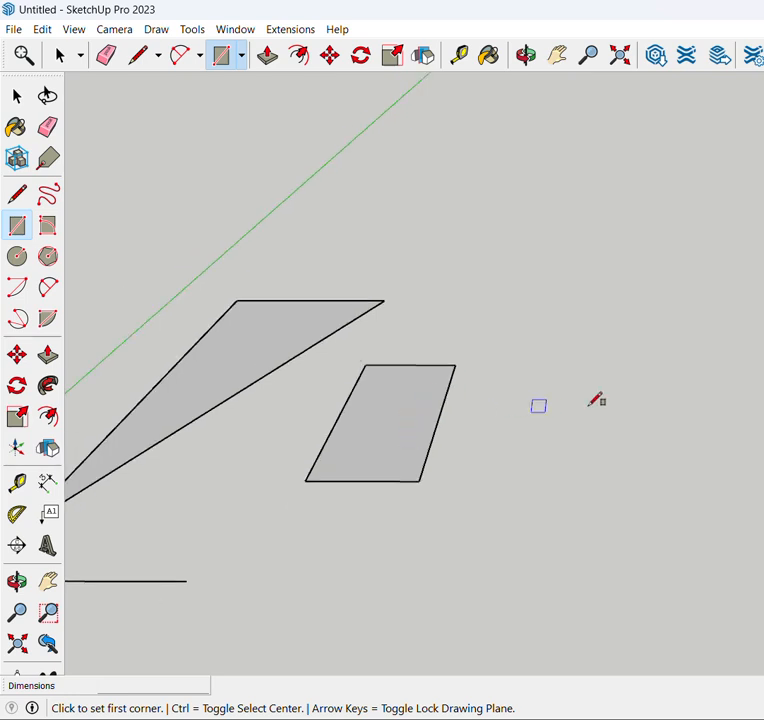
pyautogui.scroll(2, 596, 403)
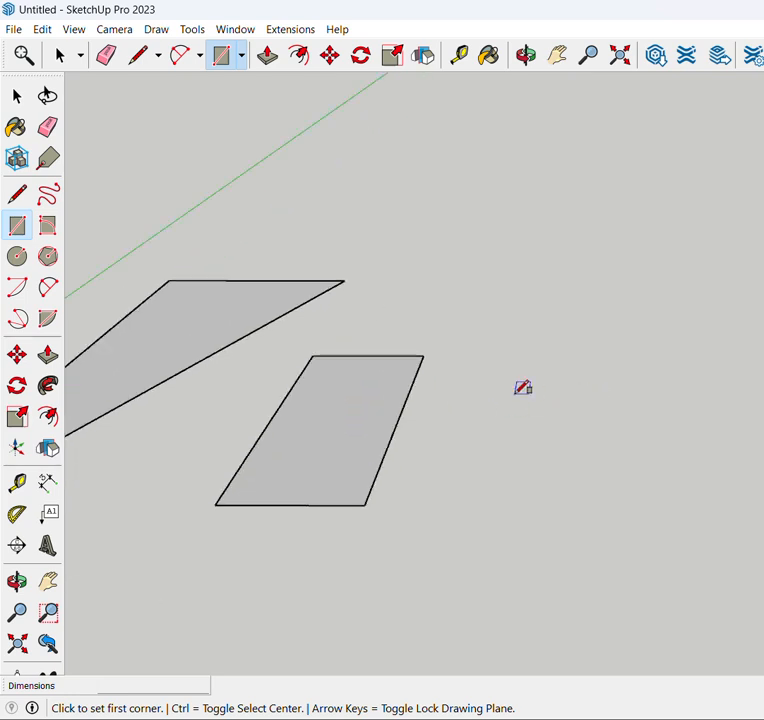
pyautogui.press('ctrl')
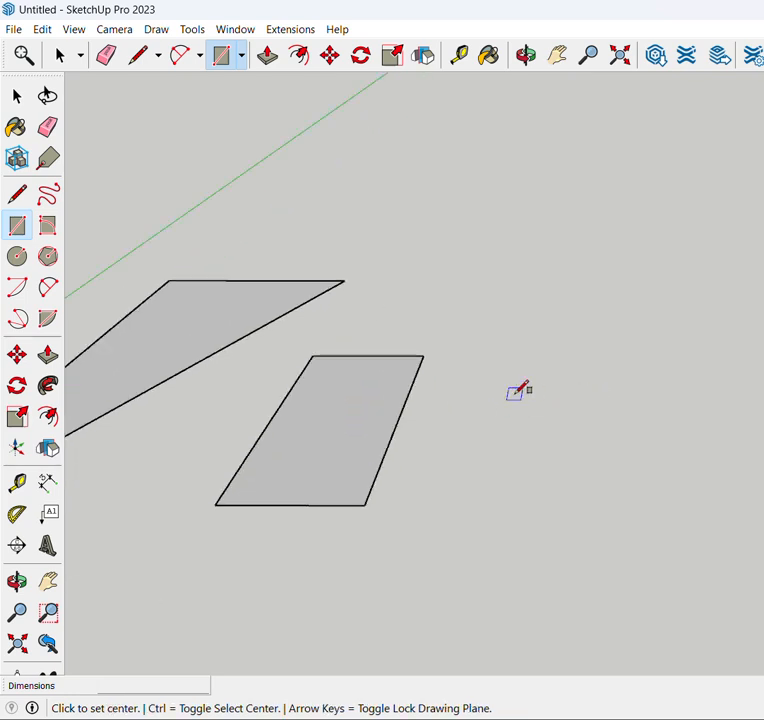
pyautogui.scroll(-1, 483, 343)
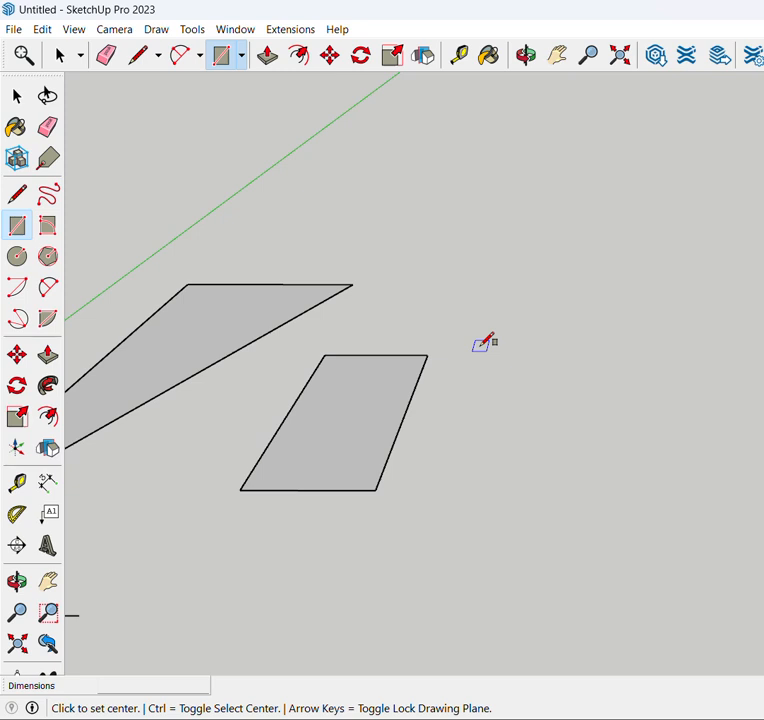
pyautogui.scroll(2, 527, 390)
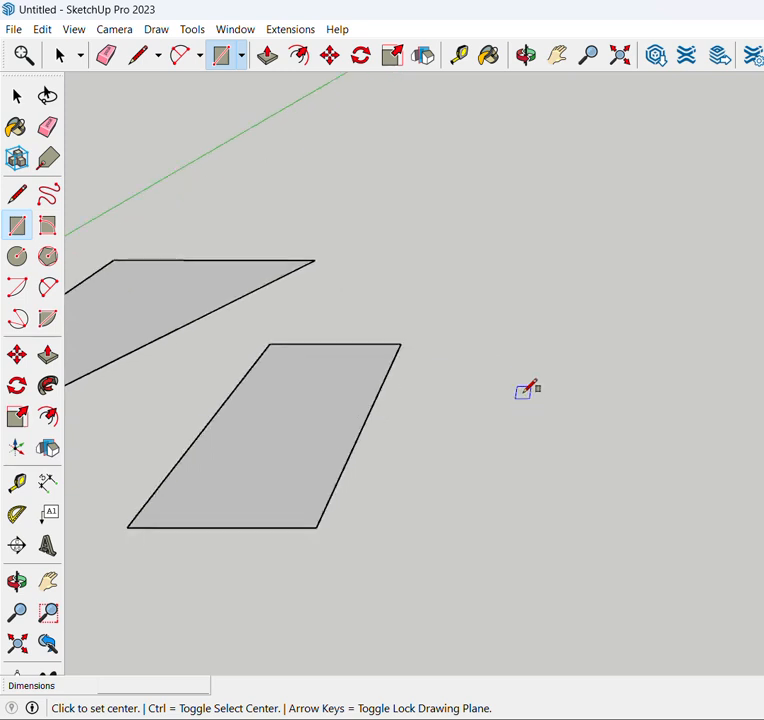
pyautogui.click(524, 392)
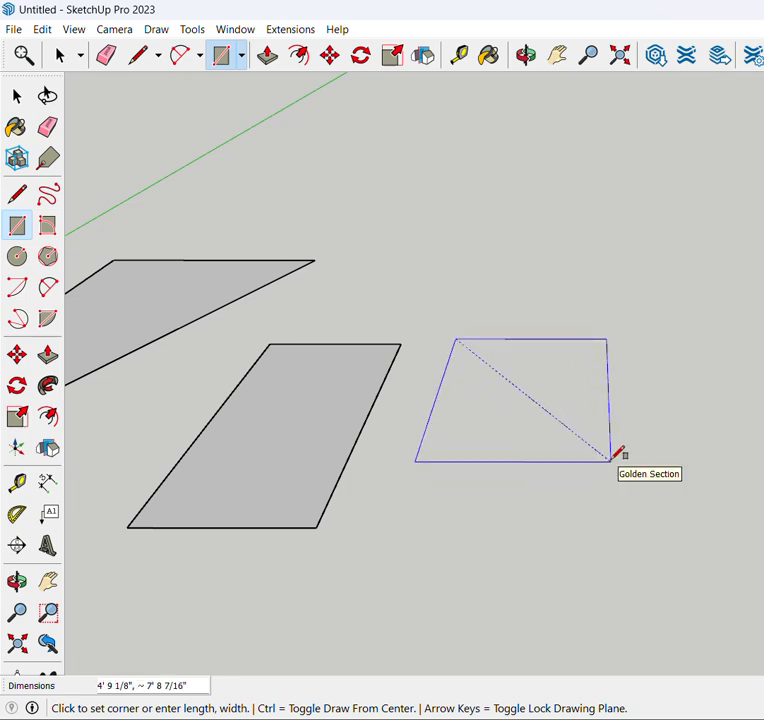
pyautogui.click(611, 461)
pyautogui.scroll(-3, 577, 363)
pyautogui.scroll(3, 478, 404)
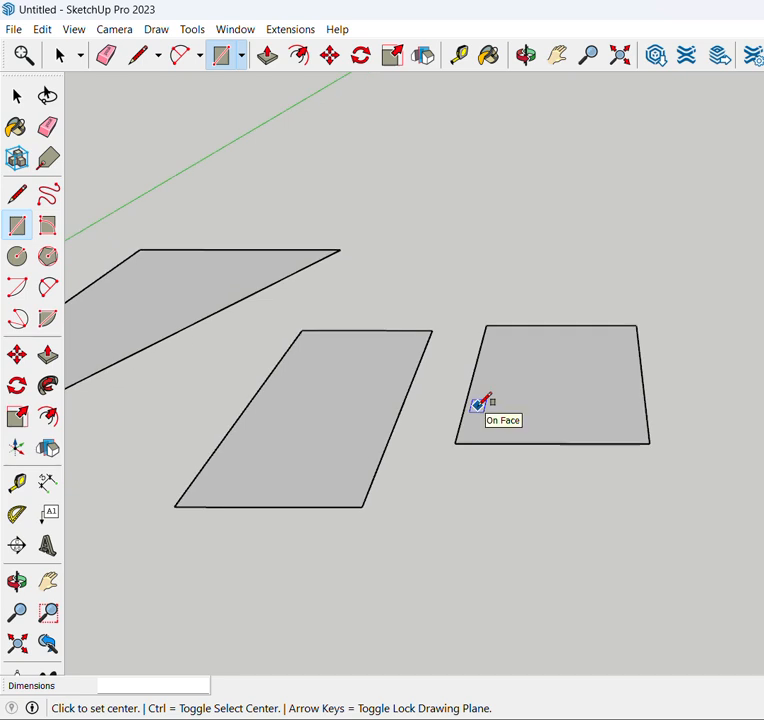
pyautogui.press('space')
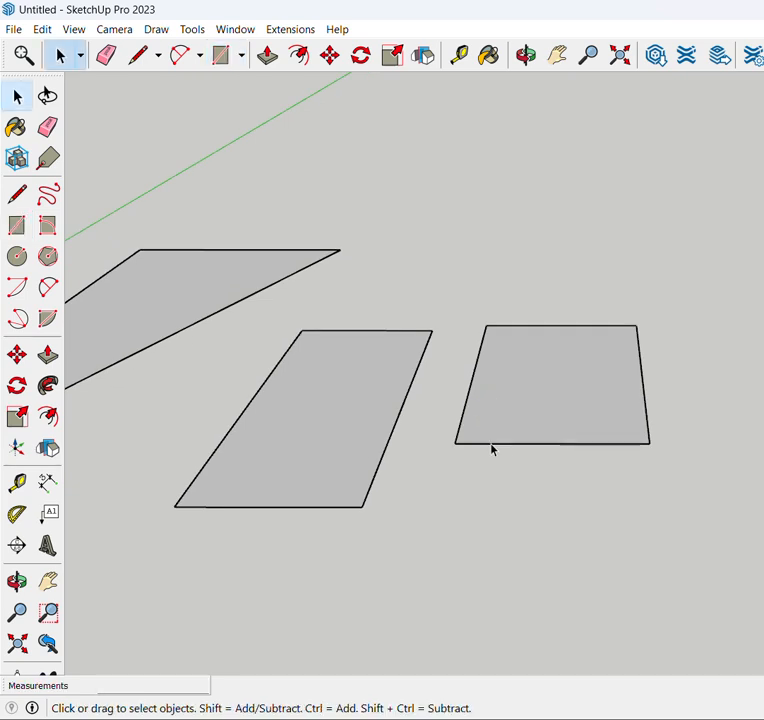
# Step: Draw a circle with a radius of about 3' 2" on the ground behind the two rectangles
pyautogui.scroll(-3, 468, 508)
pyautogui.scroll(3, 555, 360)
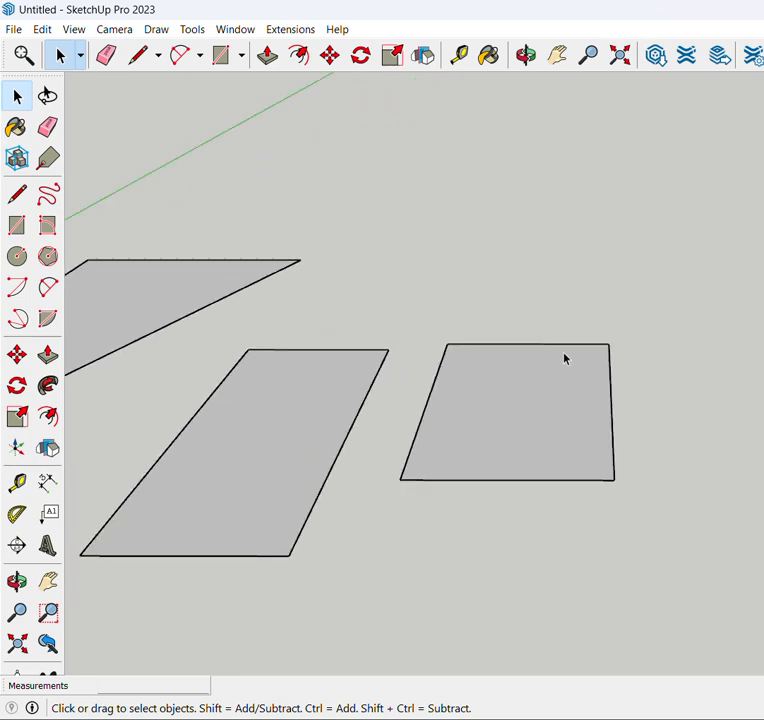
pyautogui.scroll(-2, 553, 447)
pyautogui.moveTo(553, 447); pyautogui.dragTo(505, 484, button='middle')
pyautogui.scroll(-2, 479, 479)
pyautogui.scroll(2, 470, 462)
pyautogui.moveTo(467, 457); pyautogui.dragTo(478, 476, button='middle')
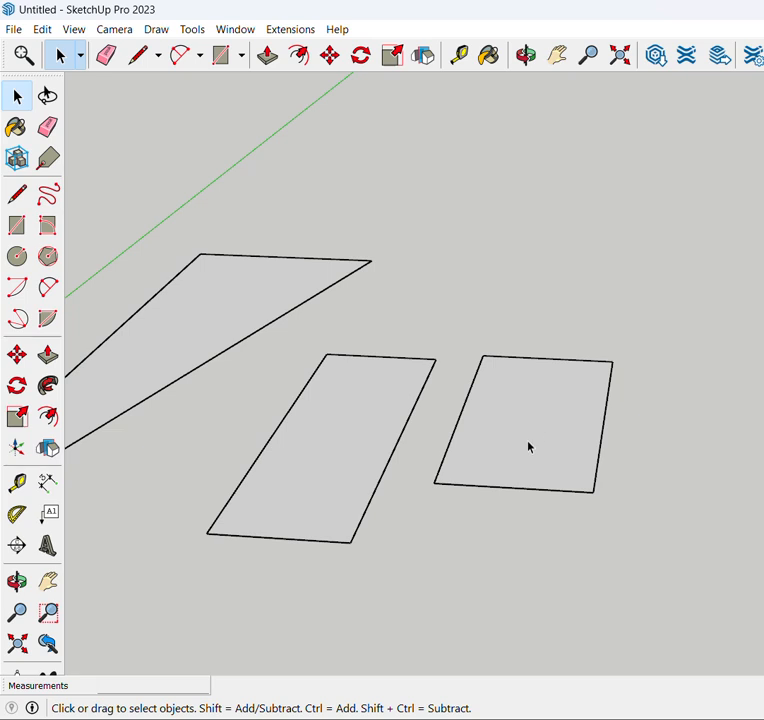
pyautogui.press('c')
pyautogui.scroll(-2, 420, 435)
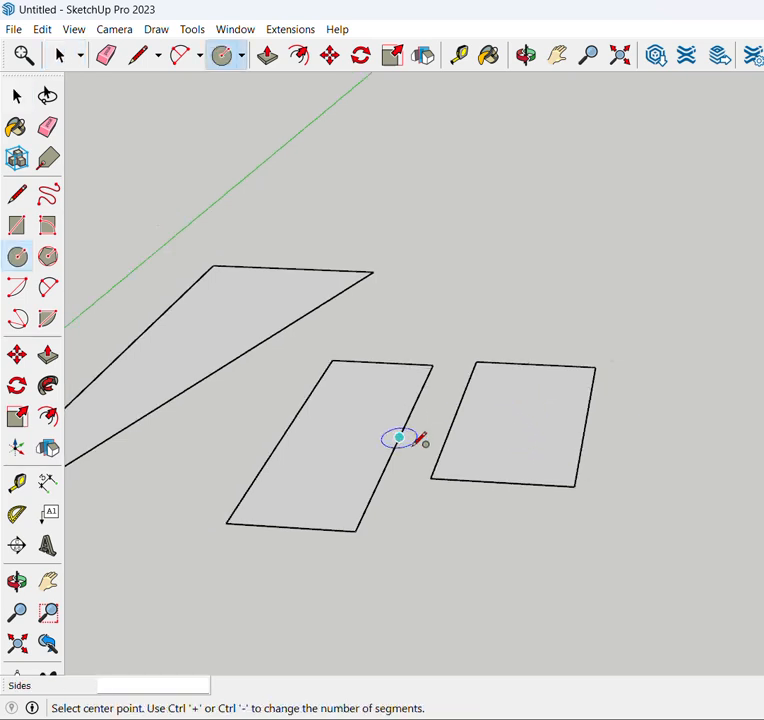
pyautogui.scroll(2, 470, 287)
pyautogui.scroll(2, 474, 285)
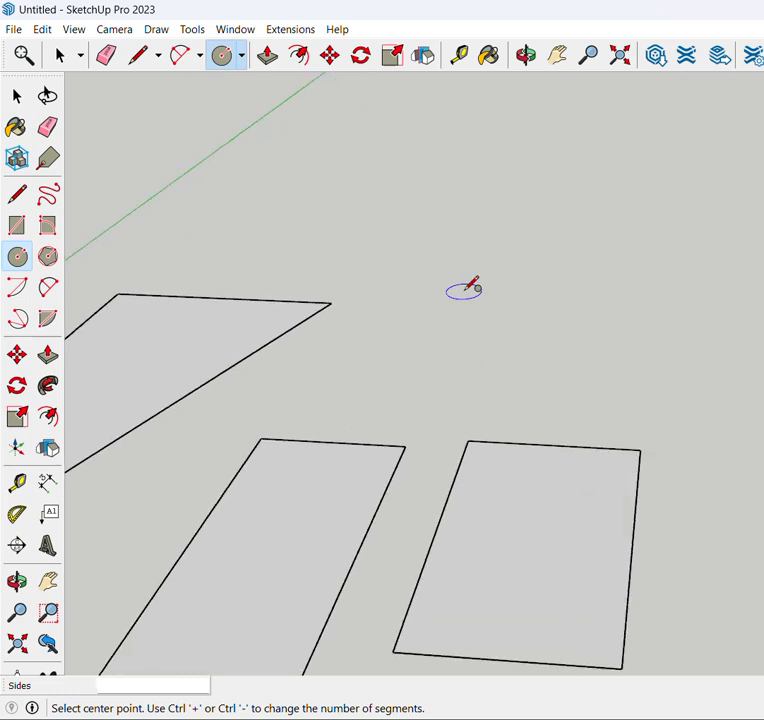
pyautogui.scroll(1, 462, 309)
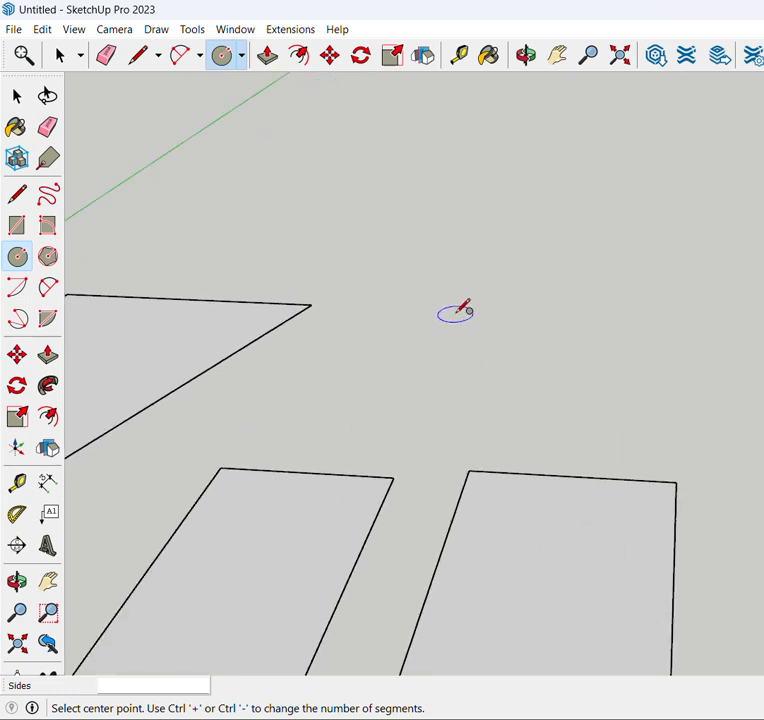
pyautogui.click(456, 315)
pyautogui.click(497, 357)
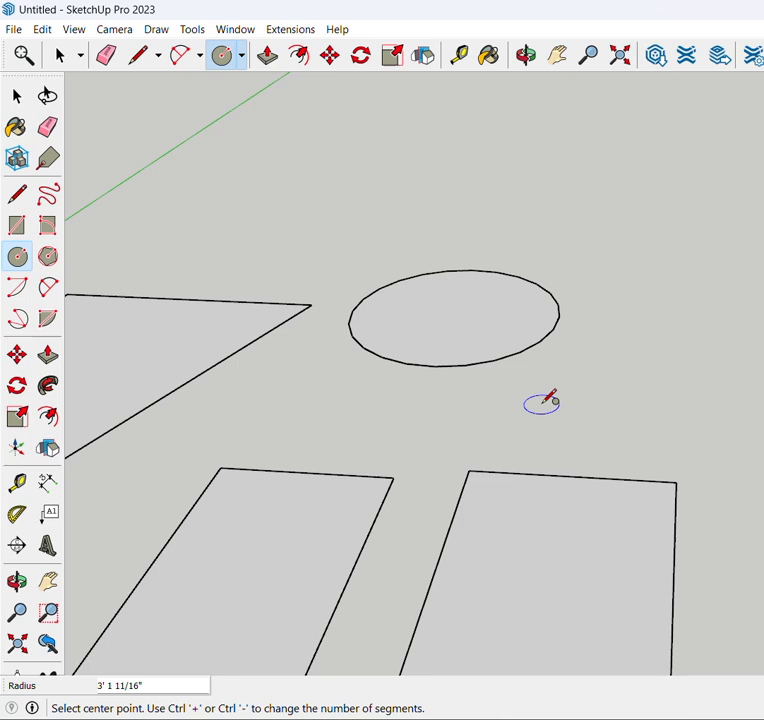
# Step: Select the circle's edge and increase its number of segments in its entity info for a smoother outline
pyautogui.press('space')
pyautogui.scroll(5, 549, 353)
pyautogui.scroll(-2, 534, 449)
pyautogui.moveTo(534, 449); pyautogui.dragTo(590, 352, button='middle')
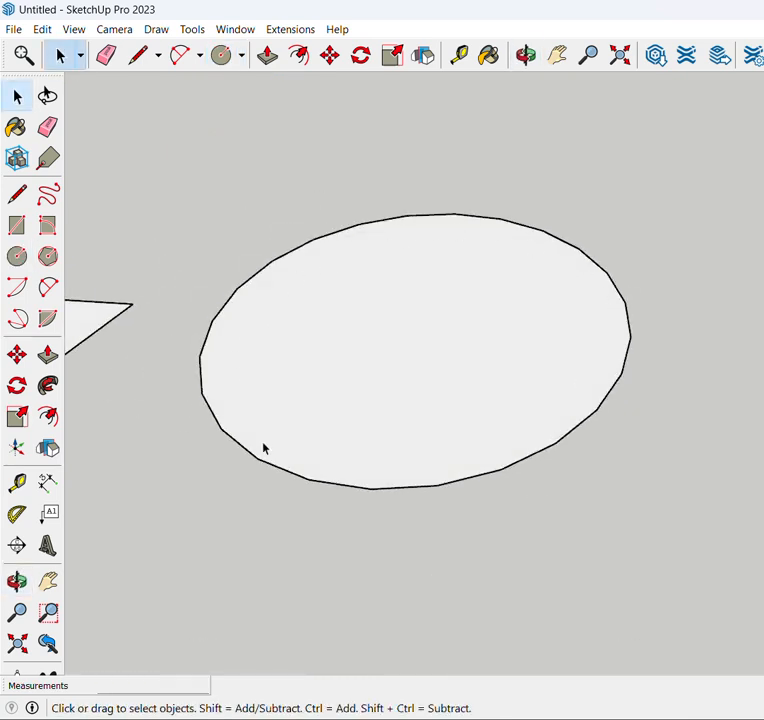
pyautogui.scroll(-3, 489, 346)
pyautogui.scroll(2, 532, 434)
pyautogui.click(519, 423)
pyautogui.scroll(-2, 535, 392)
pyautogui.scroll(3, 557, 408)
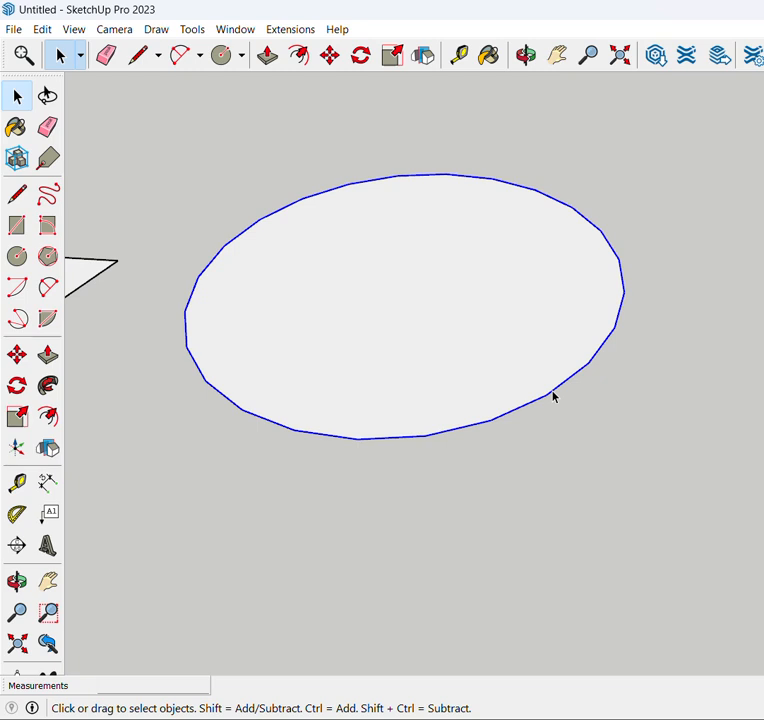
pyautogui.rightClick(554, 397)
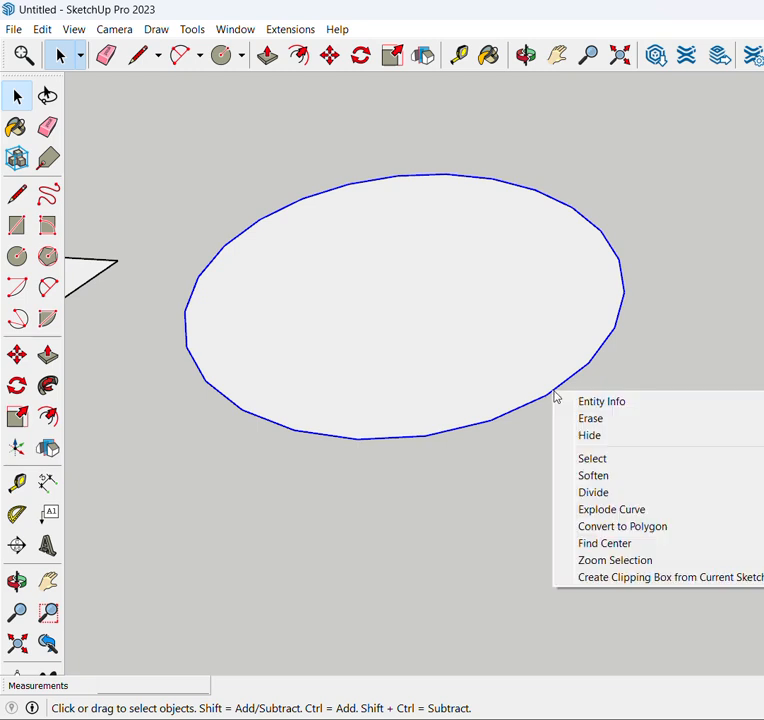
pyautogui.click(611, 404)
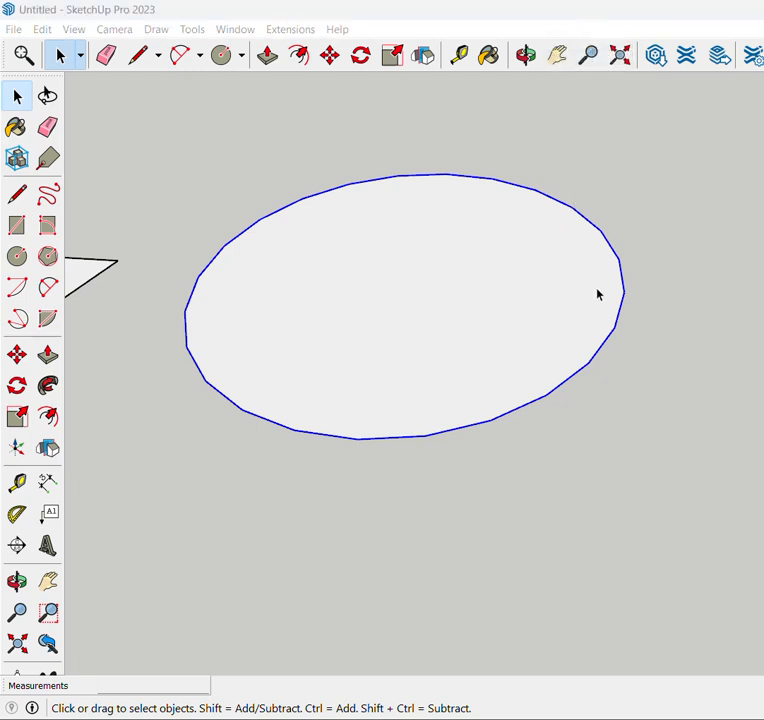
pyautogui.scroll(-1, 367, 217)
pyautogui.scroll(3, 367, 217)
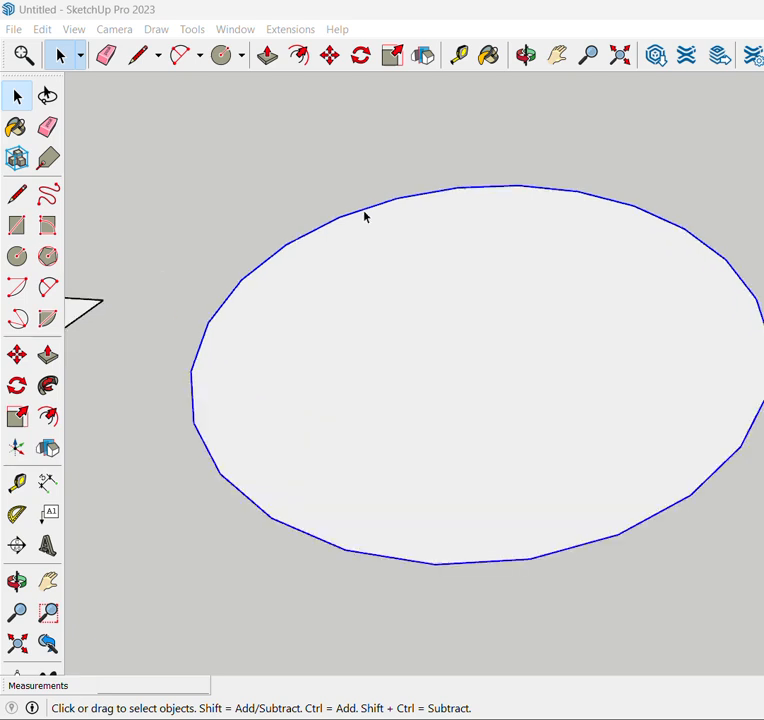
pyautogui.scroll(-2, 430, 247)
pyautogui.scroll(1, 468, 220)
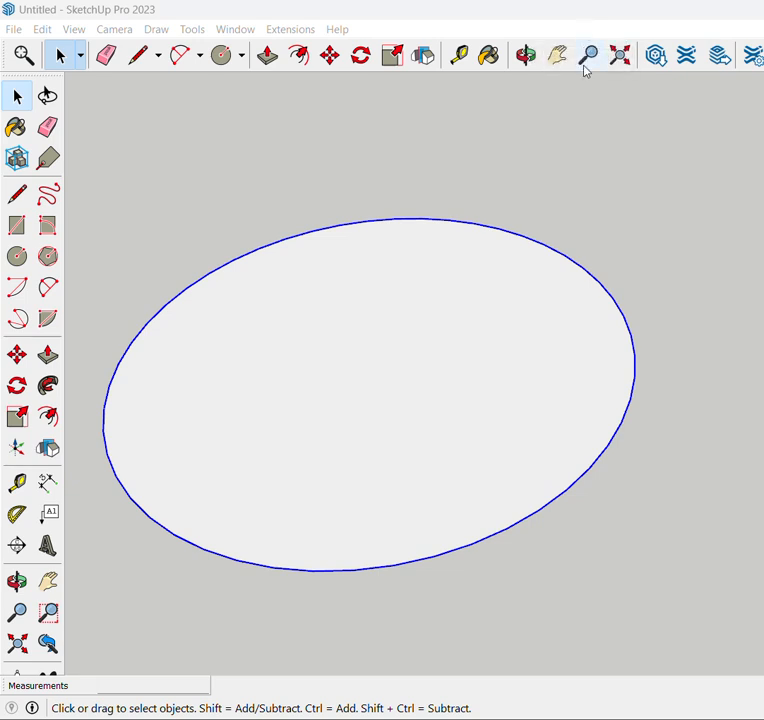
# Step: Raise the circle's segment count further in its entity info and check the outline from near and far
pyautogui.rightClick(622, 320)
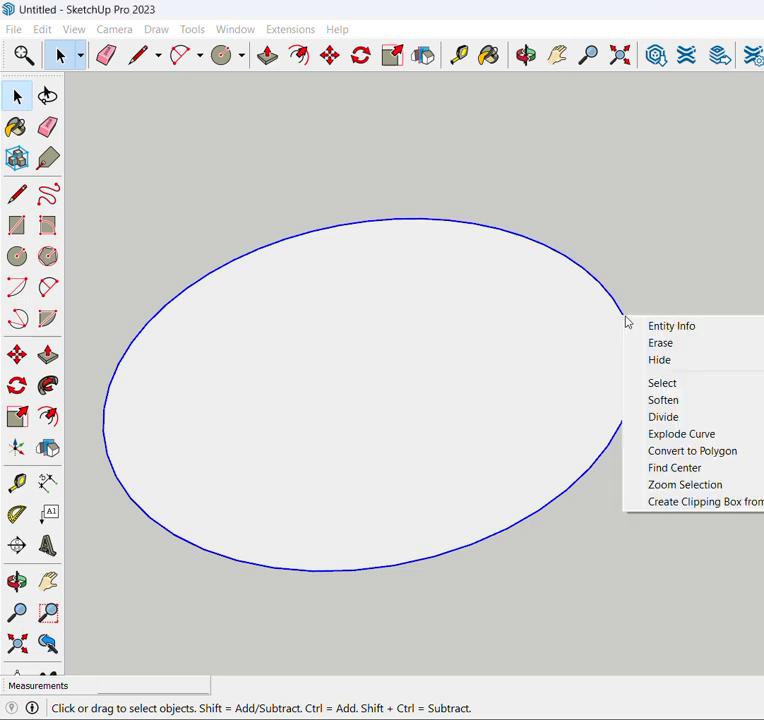
pyautogui.click(679, 336)
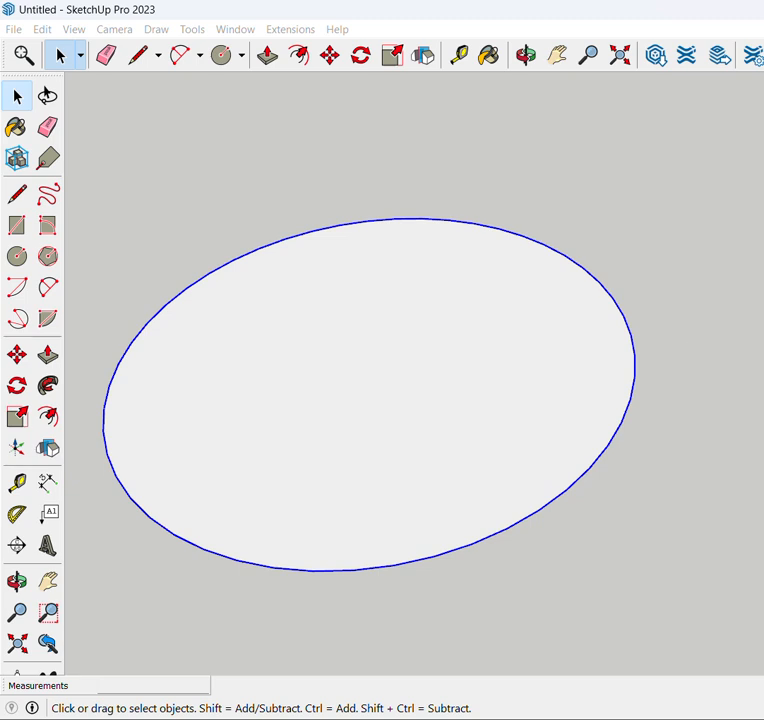
pyautogui.click(679, 323)
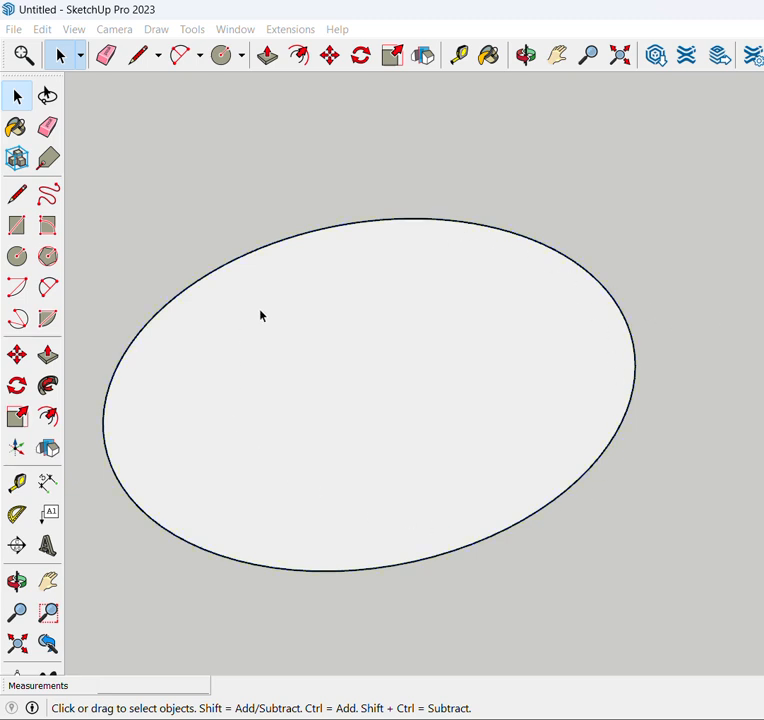
pyautogui.scroll(-5, 609, 193)
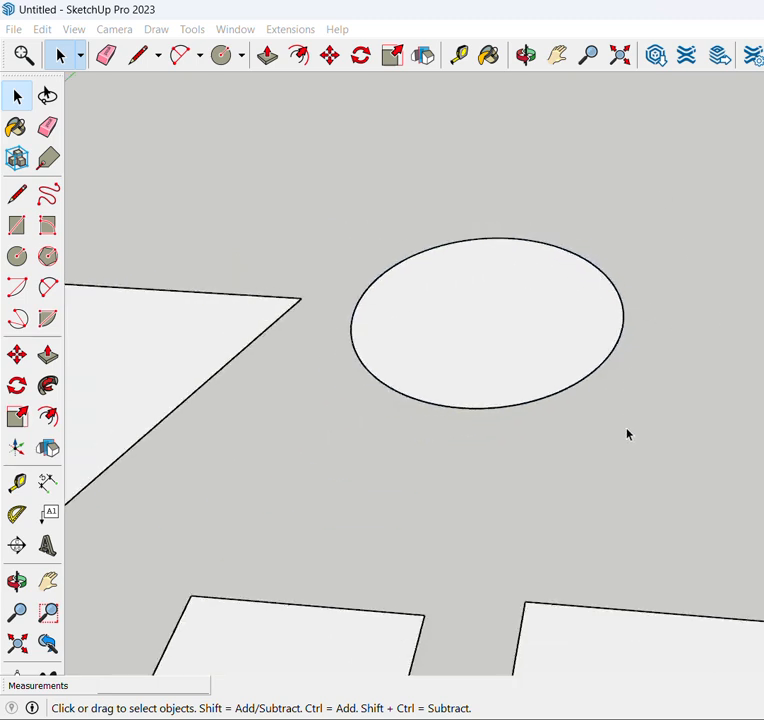
pyautogui.scroll(2, 595, 234)
pyautogui.scroll(2, 596, 235)
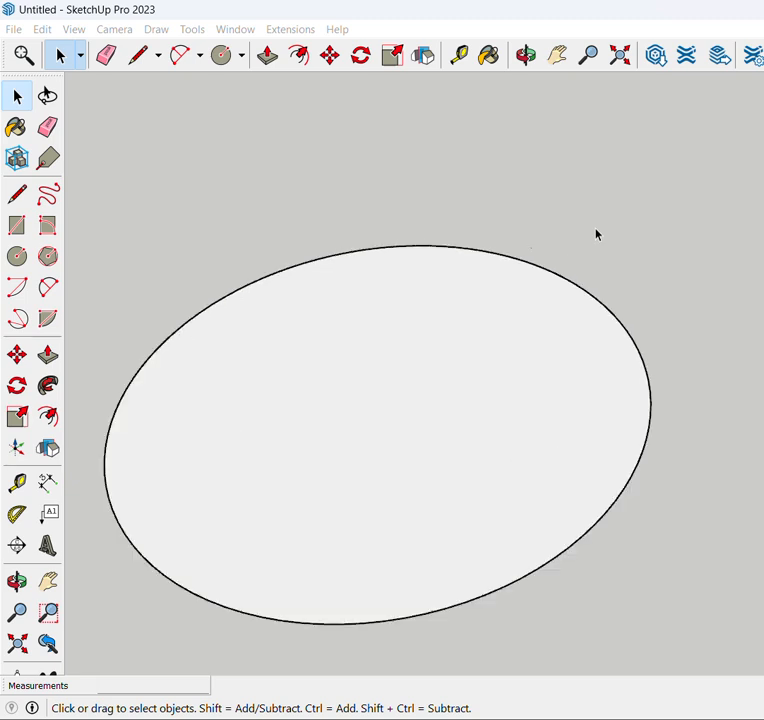
# Step: Set the circle's segment count to 3 in its entity info, turning it into a triangle, and deselect it
pyautogui.click(575, 288)
pyautogui.rightClick(578, 288)
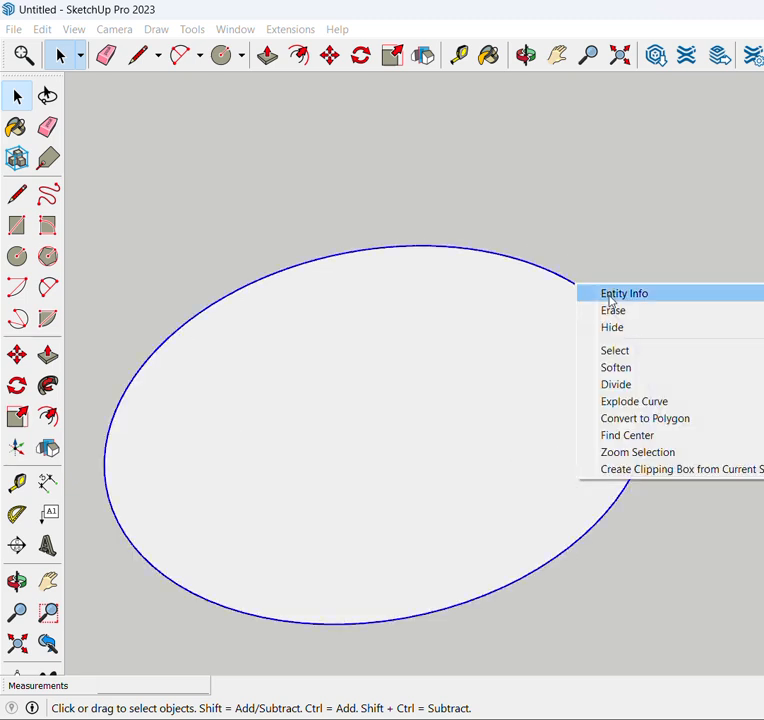
pyautogui.click(610, 295)
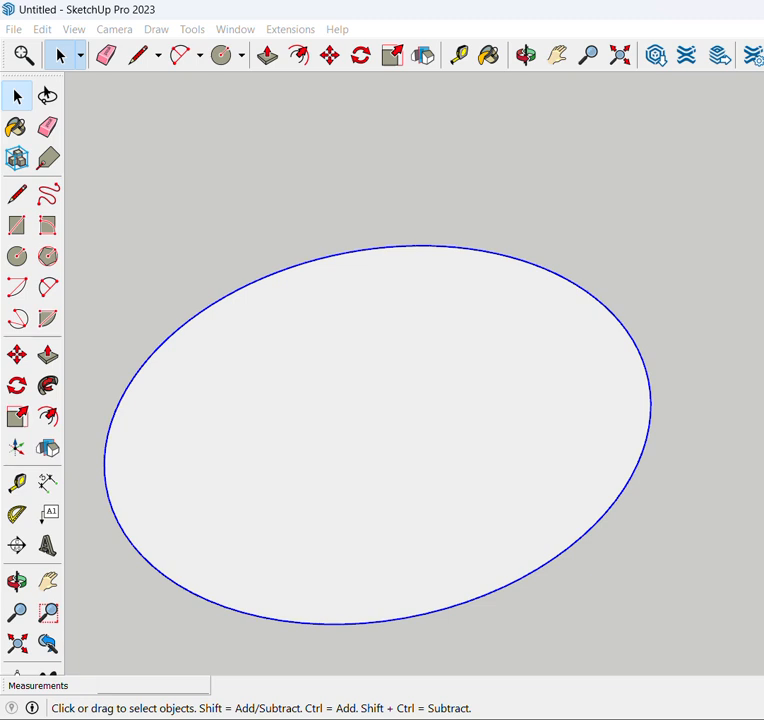
pyautogui.press('Return')
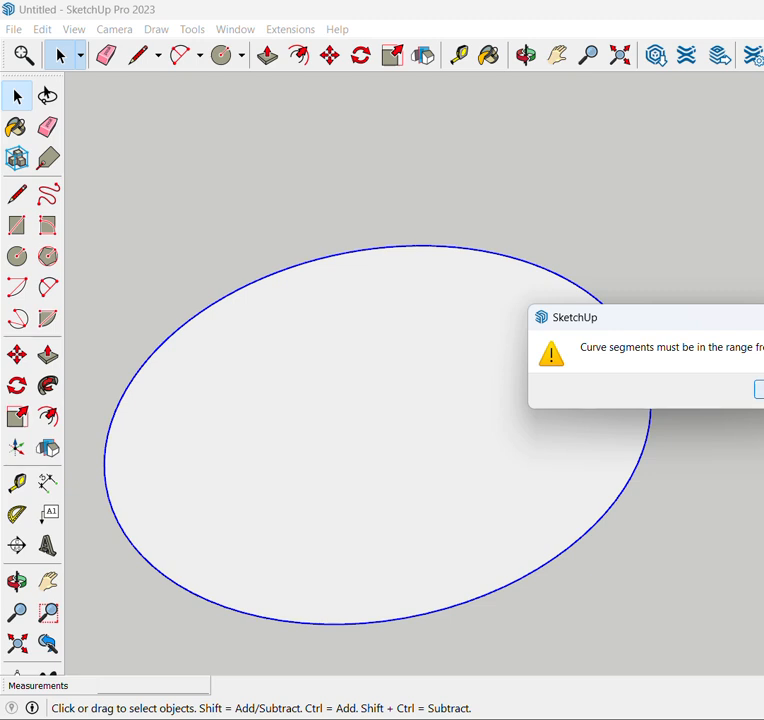
pyautogui.click(761, 389)
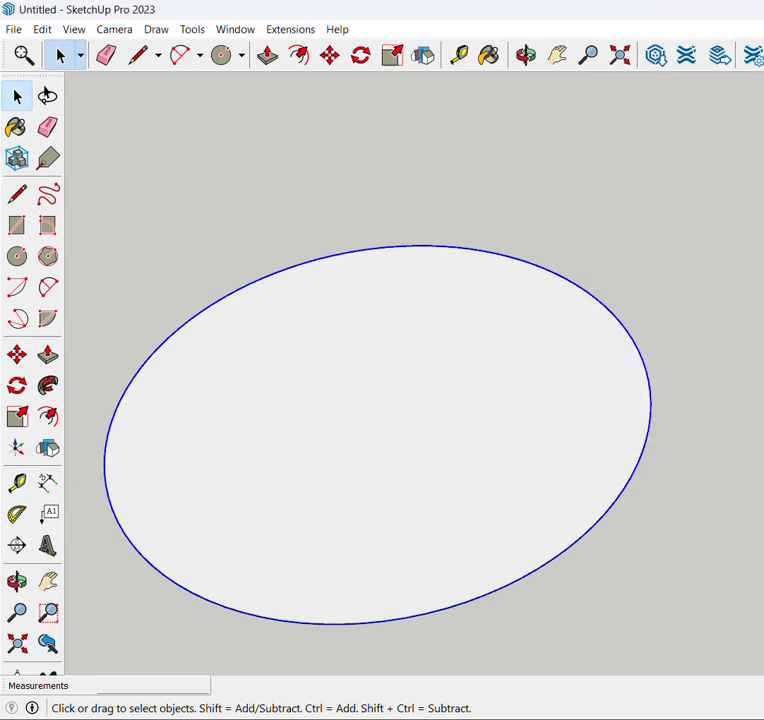
pyautogui.press('Return')
pyautogui.scroll(-6, 690, 220)
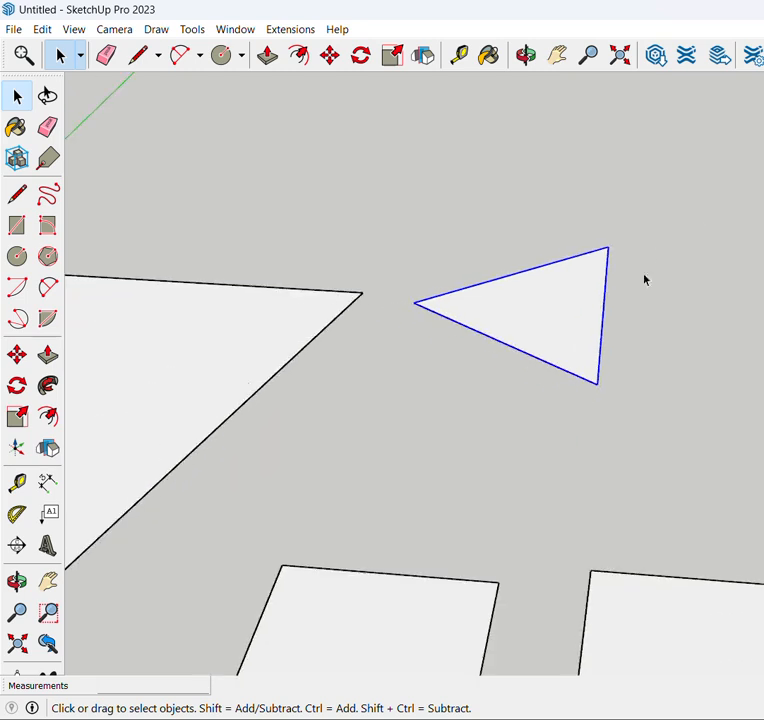
pyautogui.scroll(2, 573, 335)
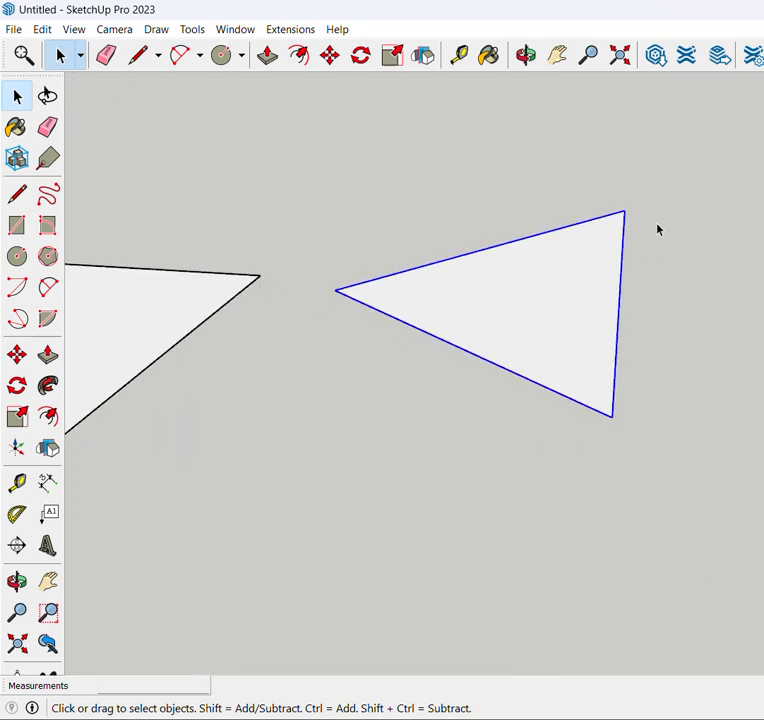
pyautogui.scroll(2, 650, 227)
pyautogui.click(658, 228)
pyautogui.scroll(-5, 658, 228)
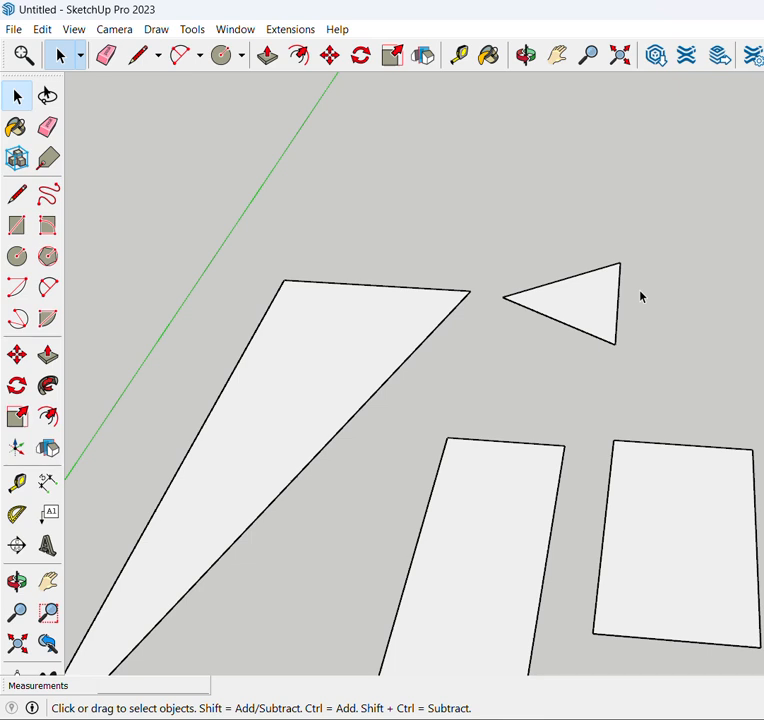
pyautogui.scroll(-1, 452, 240)
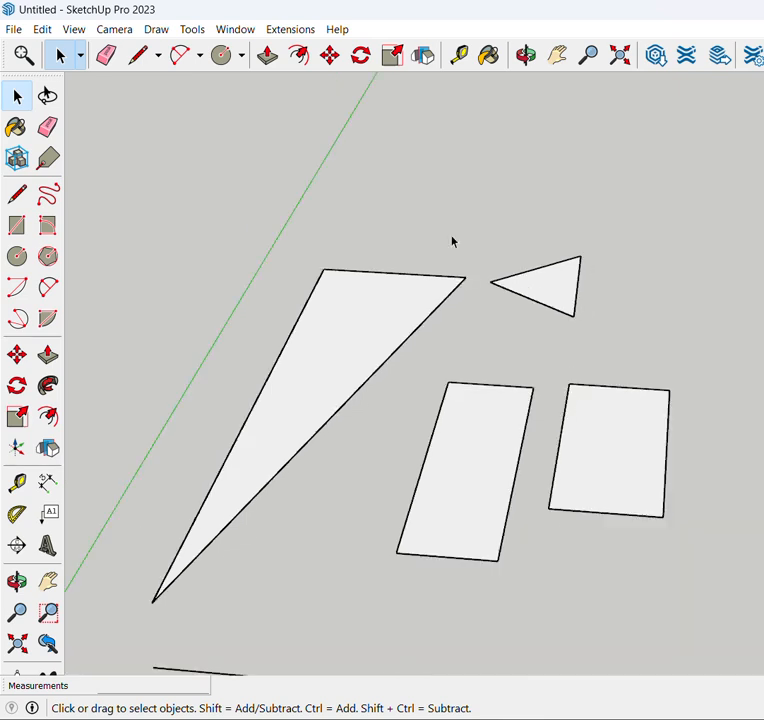
pyautogui.scroll(1, 582, 307)
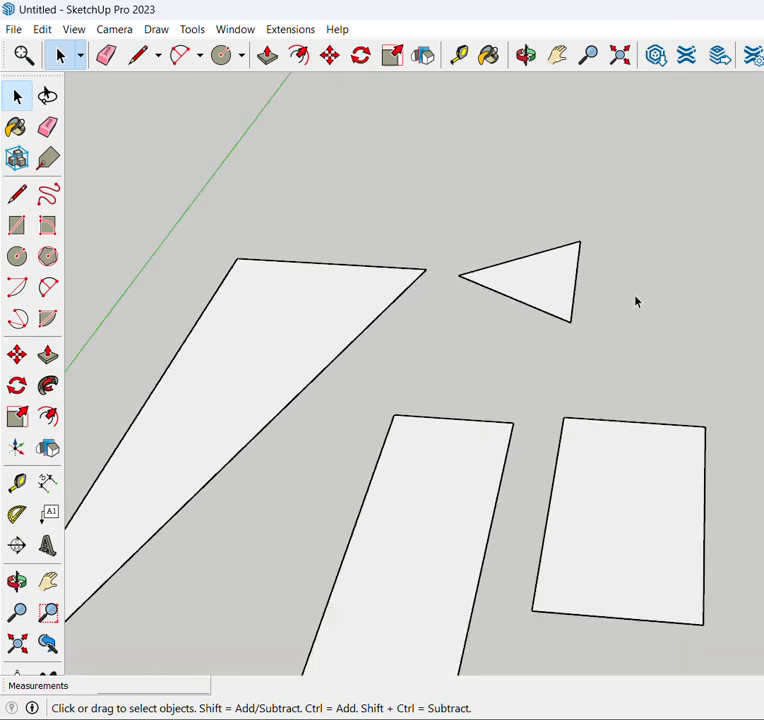
pyautogui.scroll(-1, 269, 218)
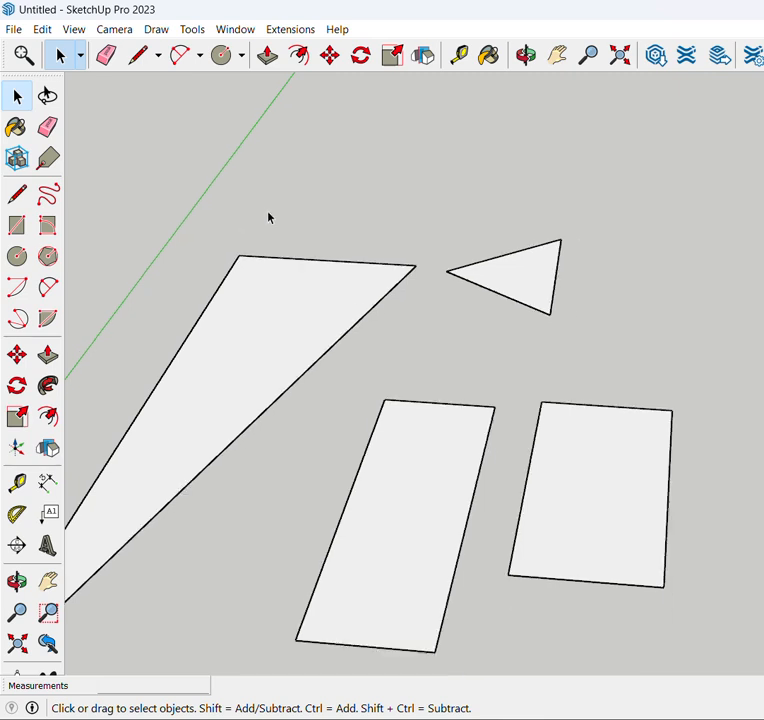
# Step: Draw a two-point arc parallel to the red axis with a bulge of about 2' beside the three-segment circle
pyautogui.scroll(-3, 268, 217)
pyautogui.scroll(1, 462, 292)
pyautogui.scroll(2, 540, 239)
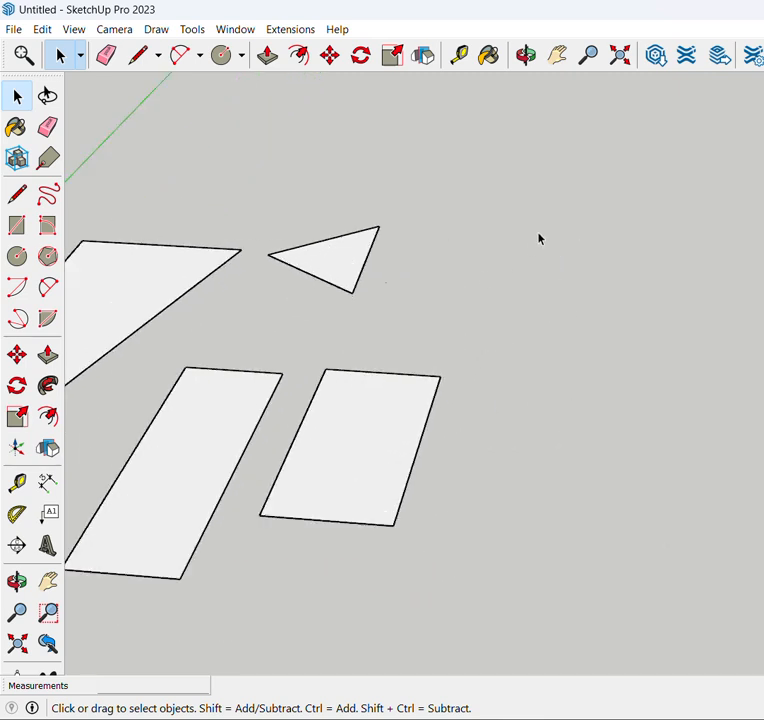
pyautogui.scroll(2, 538, 238)
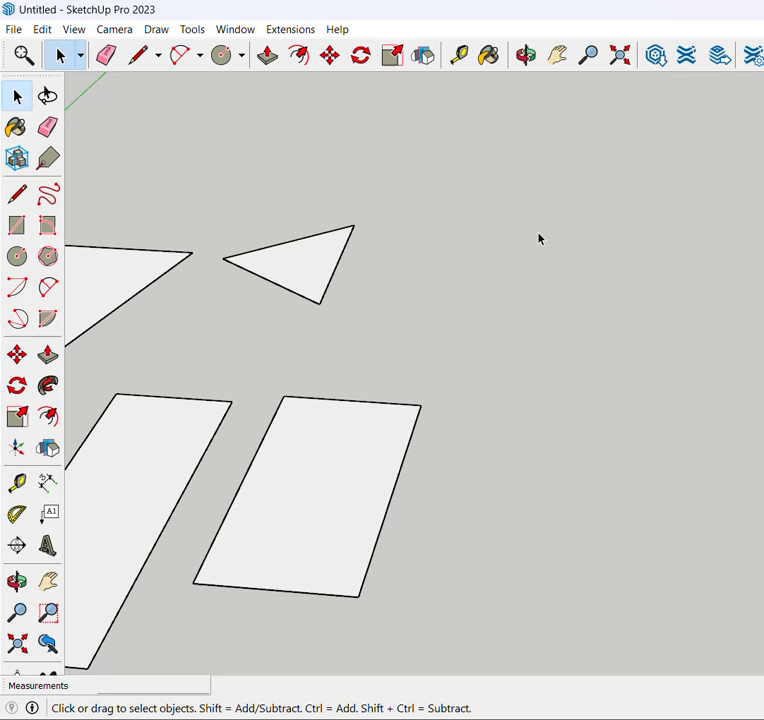
pyautogui.scroll(1, 575, 234)
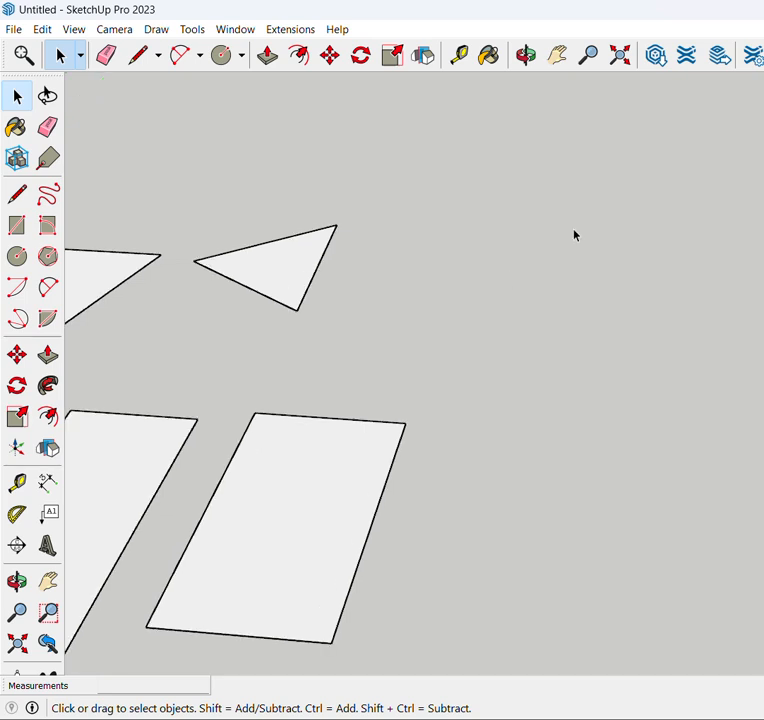
pyautogui.scroll(1, 401, 331)
pyautogui.scroll(-1, 452, 331)
pyautogui.scroll(1, 474, 314)
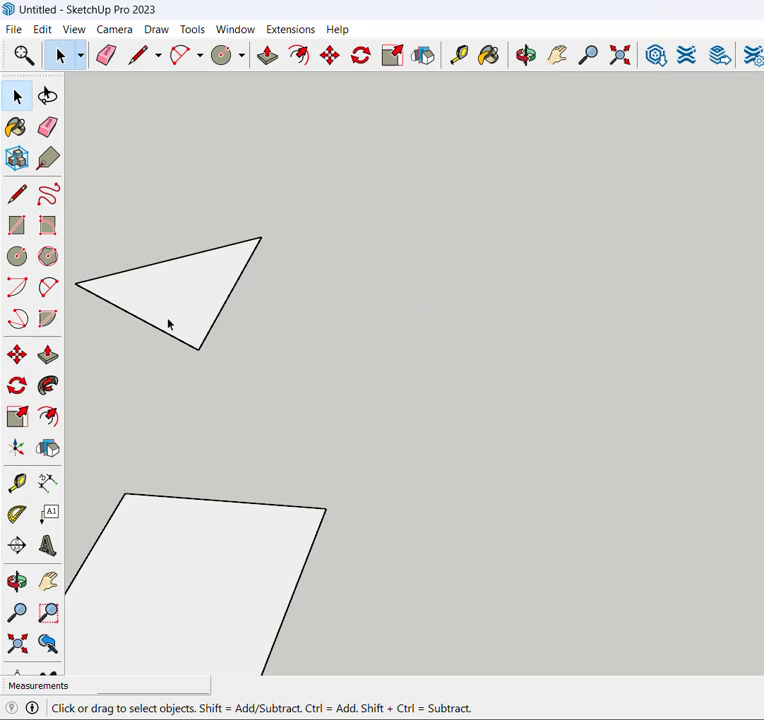
pyautogui.click(48, 287)
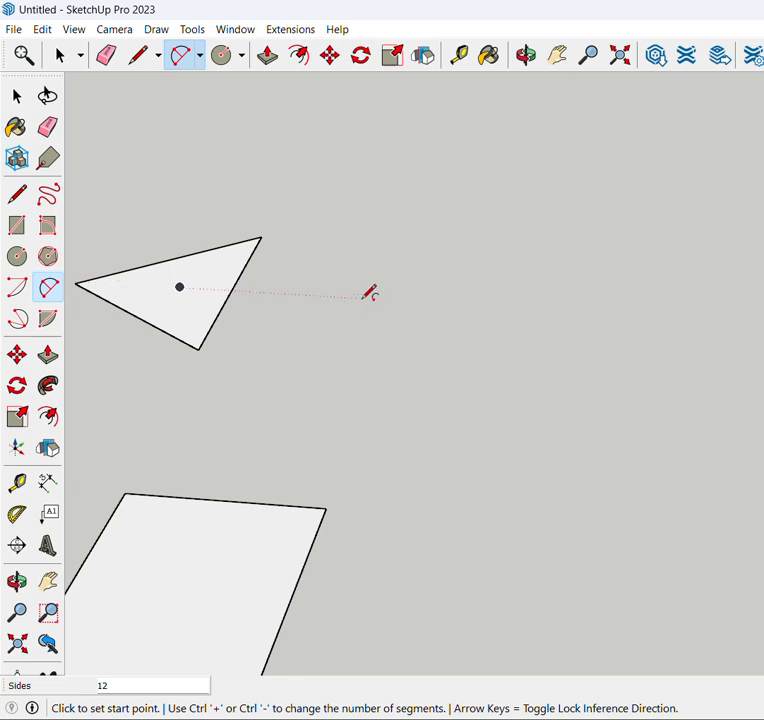
pyautogui.click(362, 298)
pyautogui.click(564, 309)
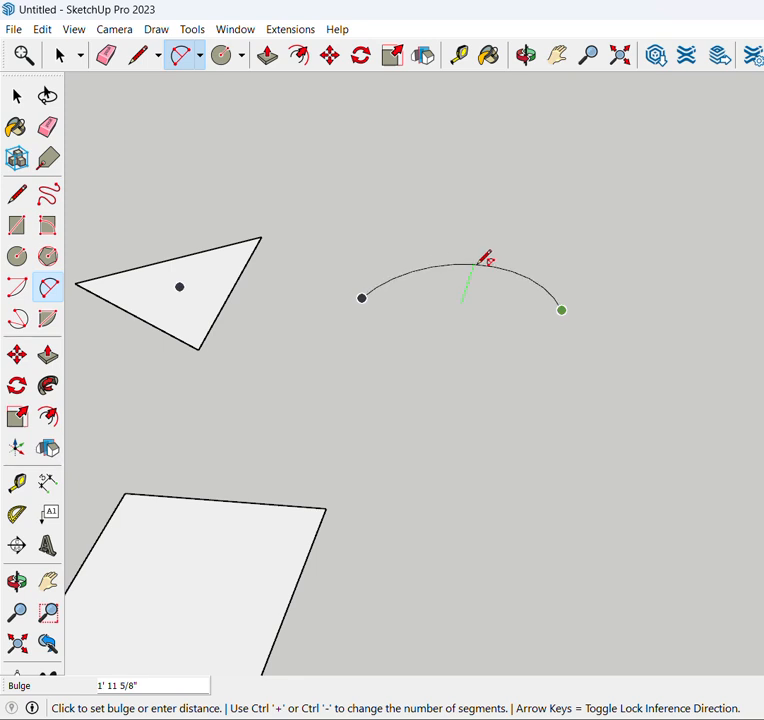
pyautogui.click(485, 258)
pyautogui.scroll(3, 546, 268)
pyautogui.moveTo(546, 268); pyautogui.dragTo(459, 196, button='middle')
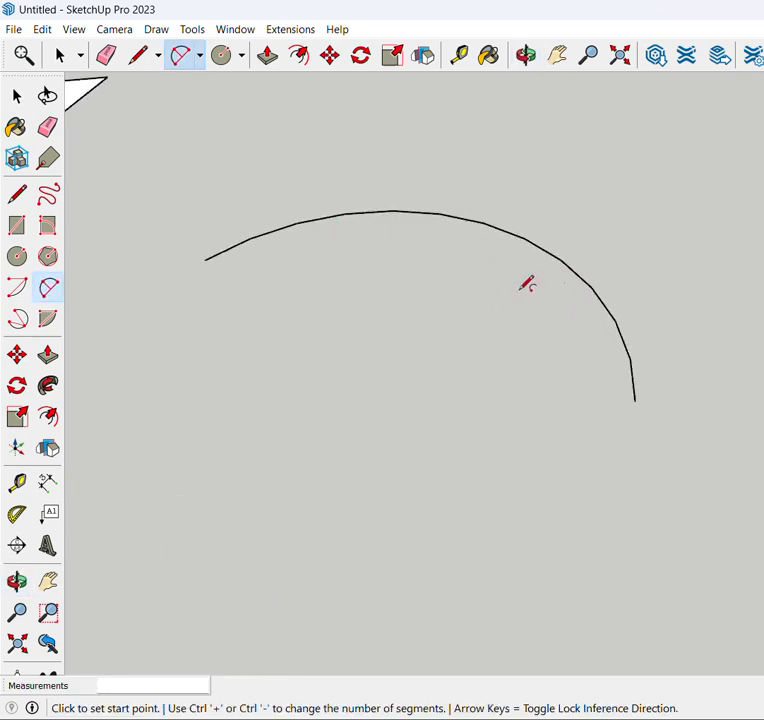
pyautogui.press('space')
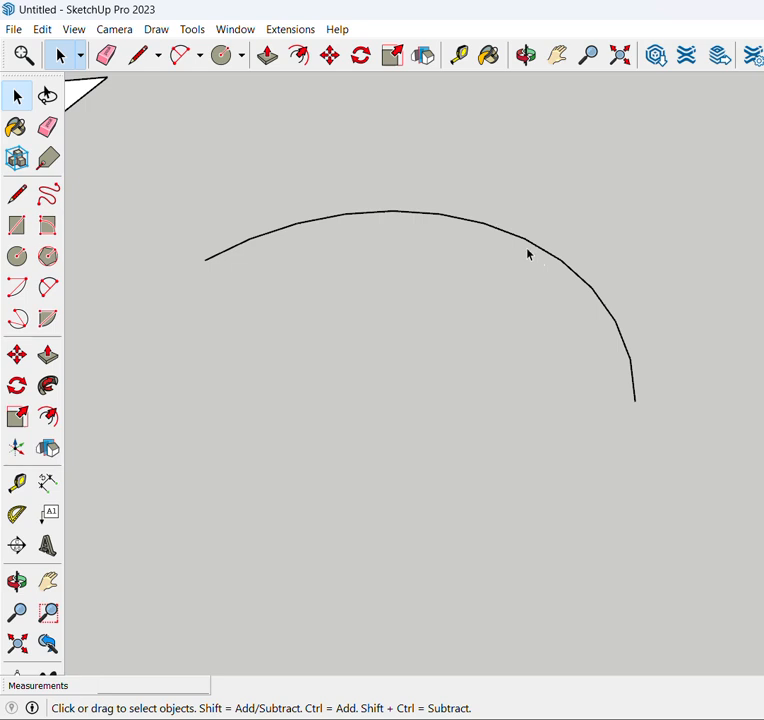
# Step: Draw a 3 Point Arc on the ground just in front of the first arc, slightly larger than it
pyautogui.scroll(-3, 528, 254)
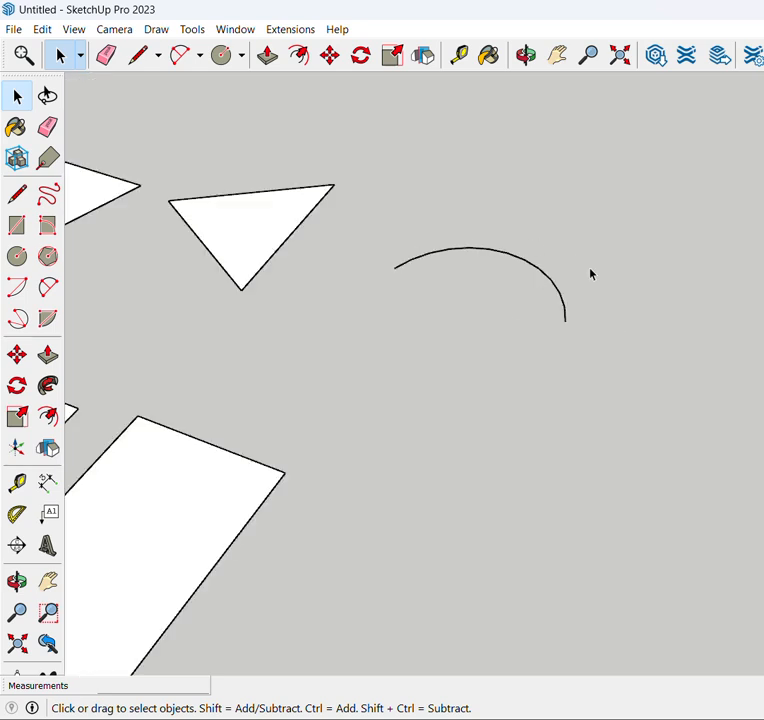
pyautogui.click(17, 318)
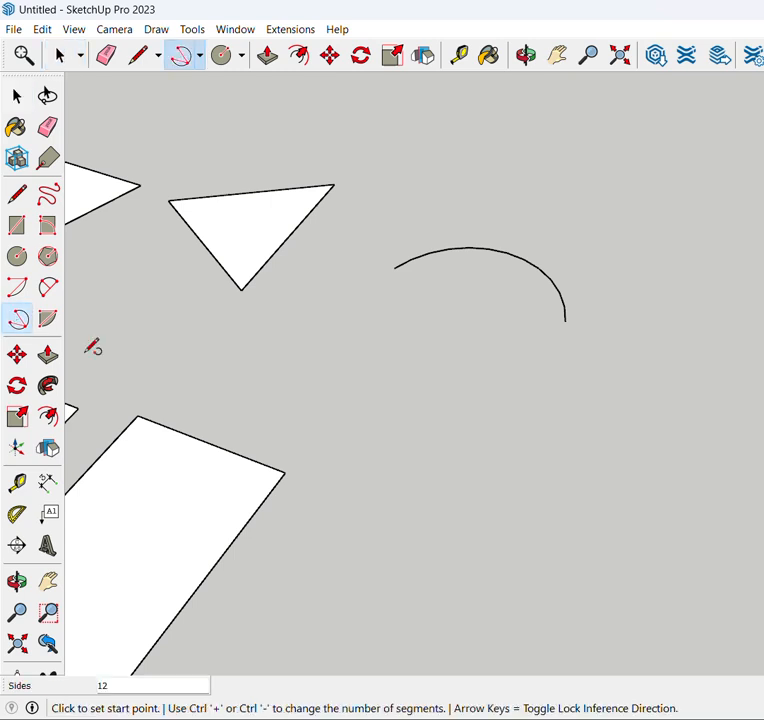
pyautogui.click(400, 374)
pyautogui.click(511, 343)
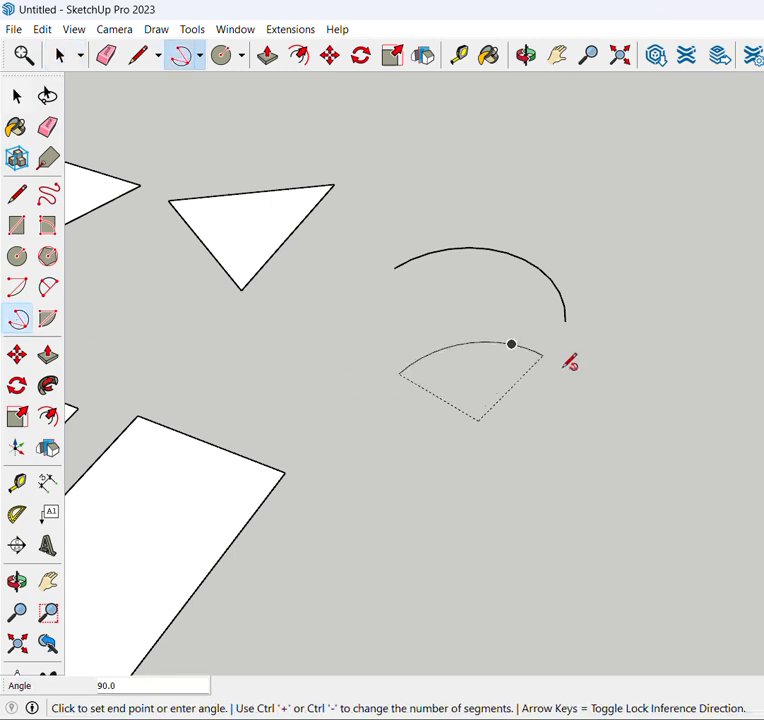
pyautogui.click(595, 452)
pyautogui.scroll(2, 558, 400)
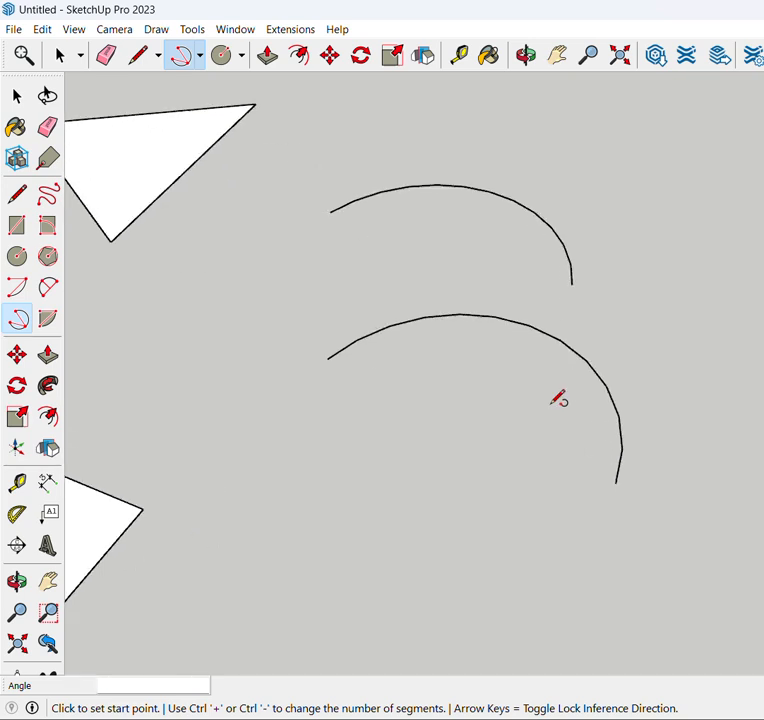
pyautogui.scroll(2, 558, 400)
# Step: Select the three-point arc and open its entity info
pyautogui.press('space')
pyautogui.click(545, 307)
pyautogui.rightClick(545, 306)
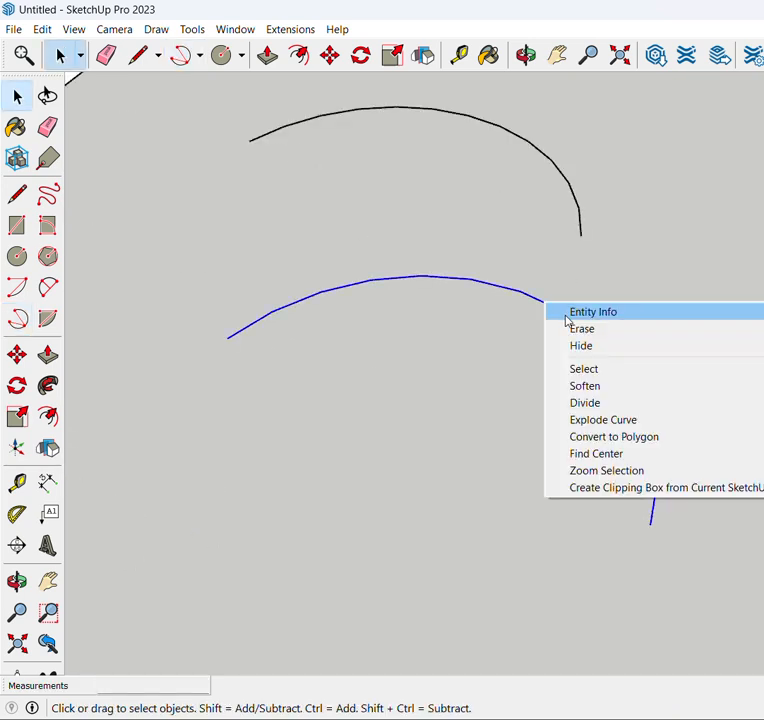
pyautogui.click(567, 316)
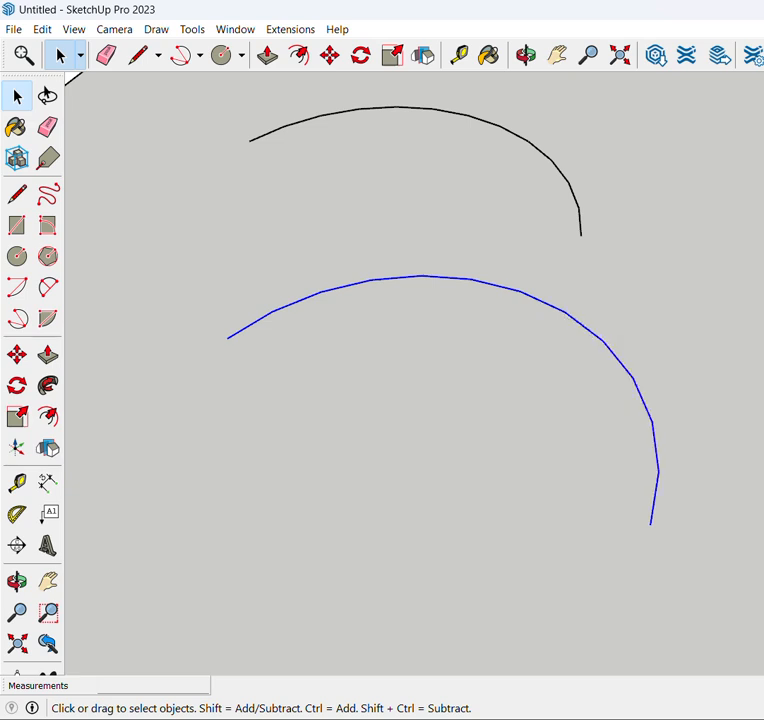
# Step: Increase the three-point arc's segment count in its entity info to make a smooth curve, and deselect it
pyautogui.press('Return')
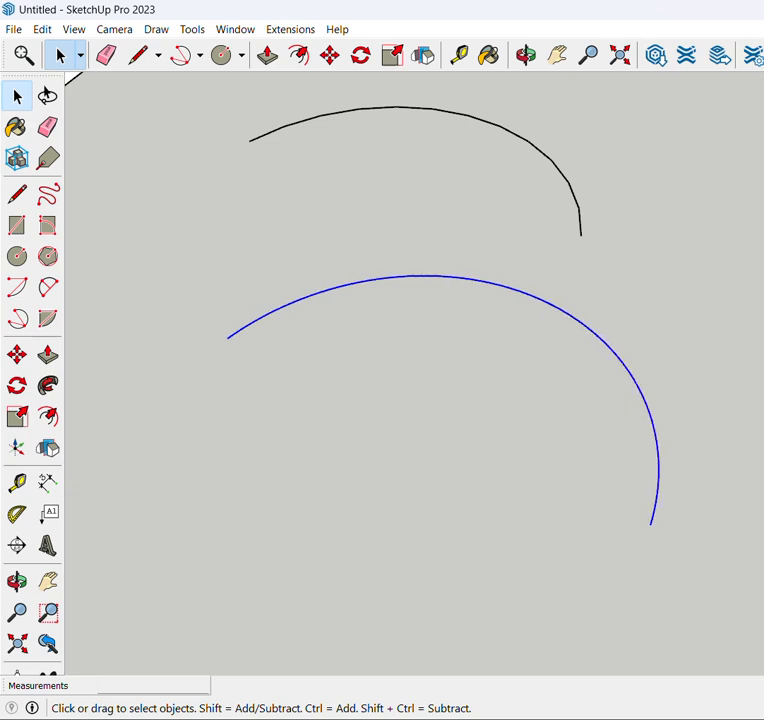
pyautogui.click(731, 297)
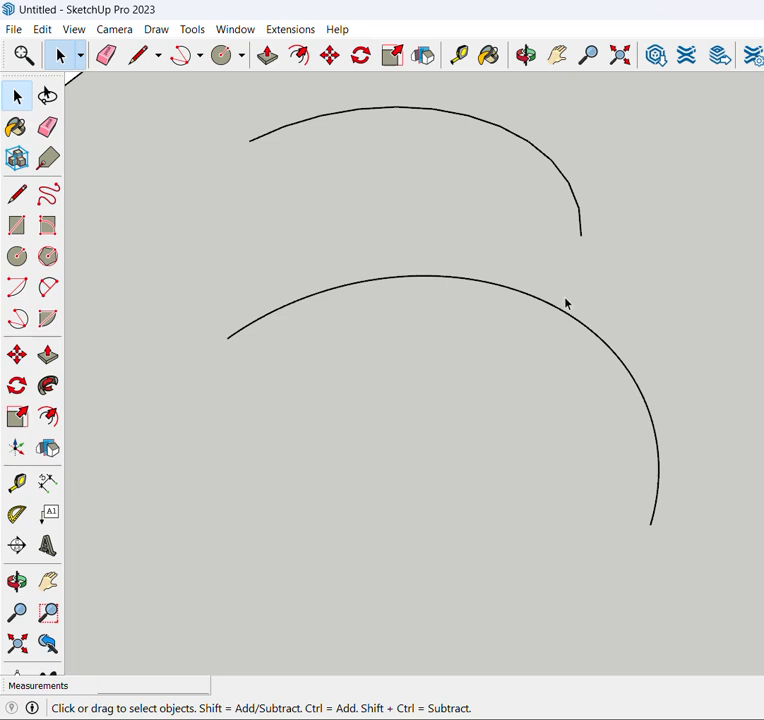
# Step: Look over the triangles, rectangles and arcs drawn so far on the ground
pyautogui.scroll(-5, 677, 247)
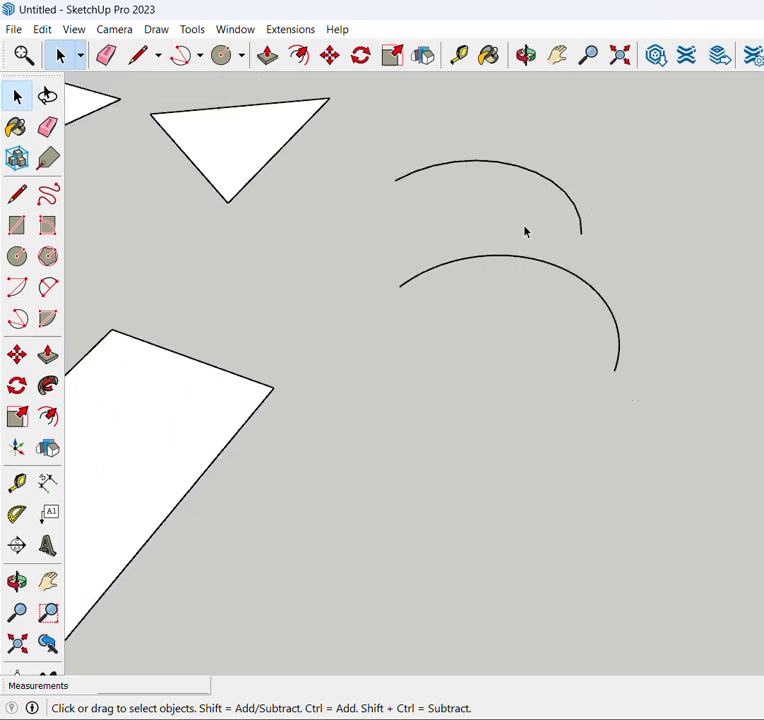
pyautogui.scroll(-3, 600, 250)
pyautogui.scroll(2, 268, 344)
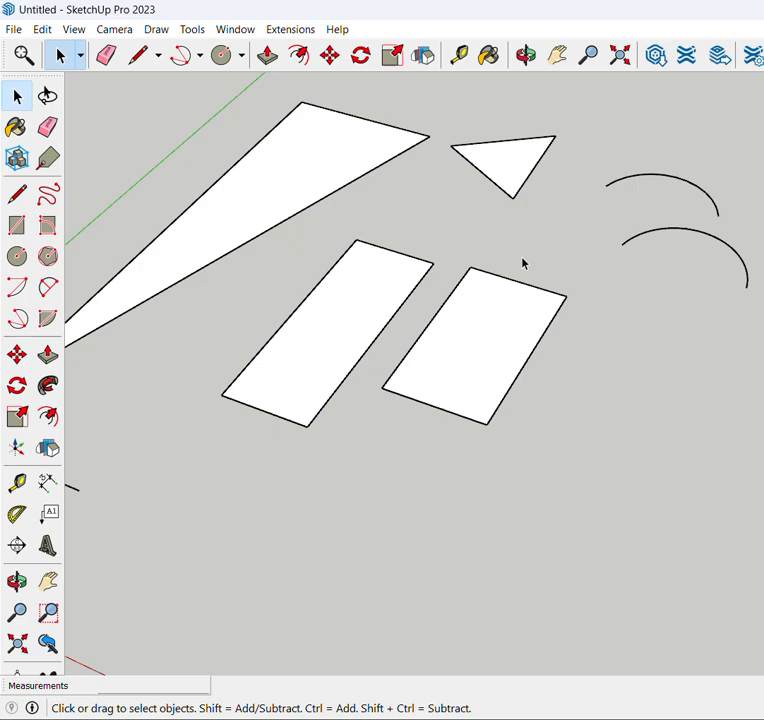
pyautogui.scroll(-3, 554, 321)
pyautogui.scroll(5, 409, 223)
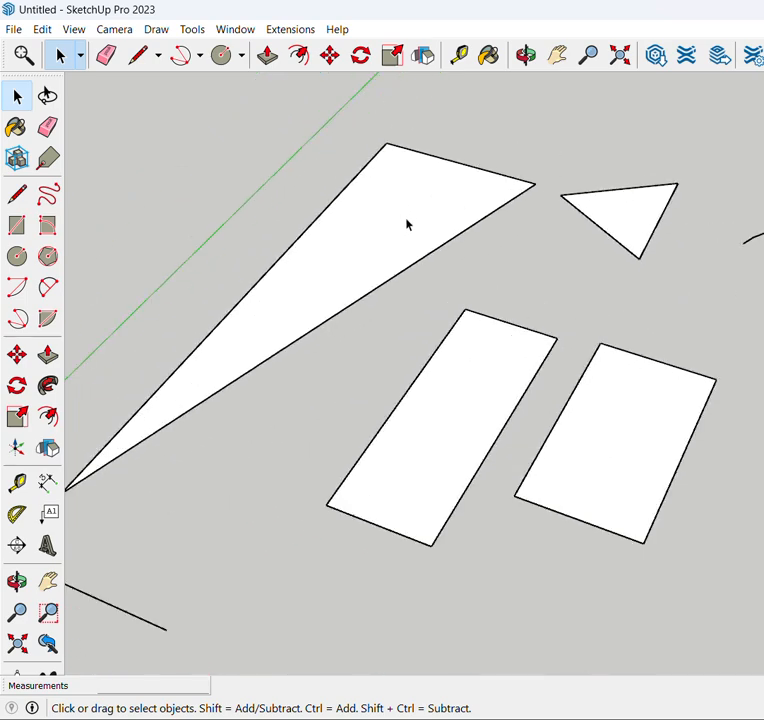
pyautogui.moveTo(409, 223); pyautogui.dragTo(451, 193, button='middle')
pyautogui.scroll(-2, 389, 223)
pyautogui.scroll(-2, 587, 304)
pyautogui.scroll(3, 566, 288)
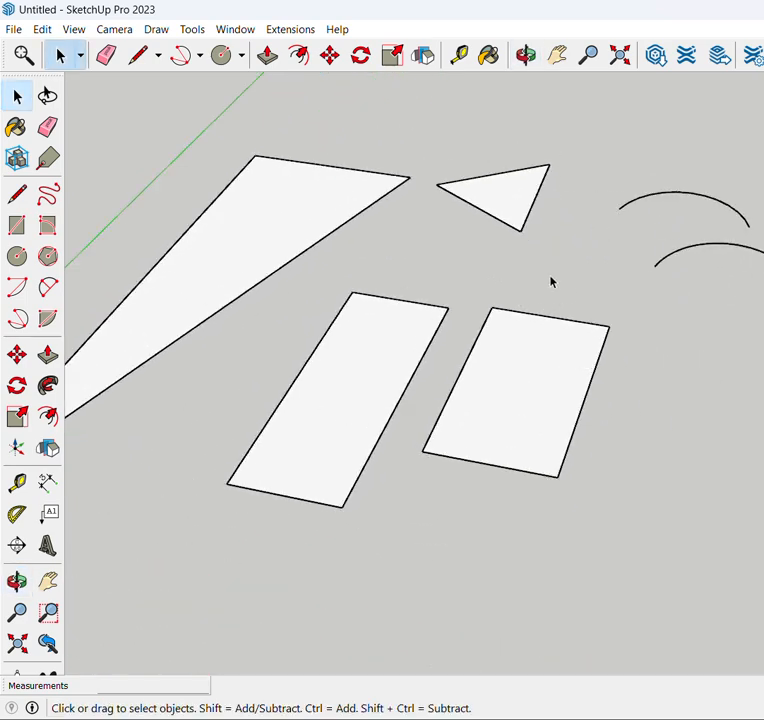
pyautogui.scroll(-2, 189, 251)
pyautogui.scroll(1, 547, 317)
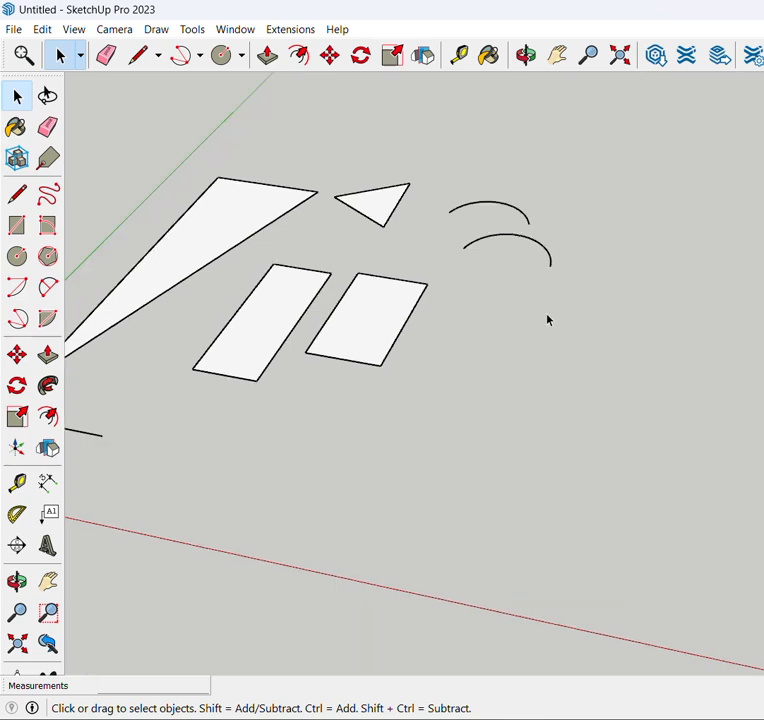
pyautogui.scroll(1, 547, 320)
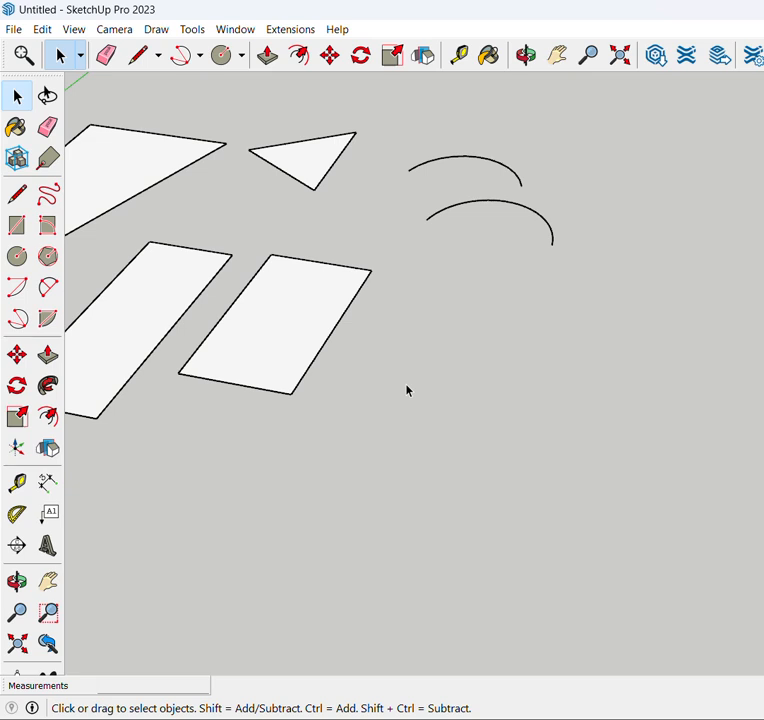
pyautogui.scroll(-2, 461, 333)
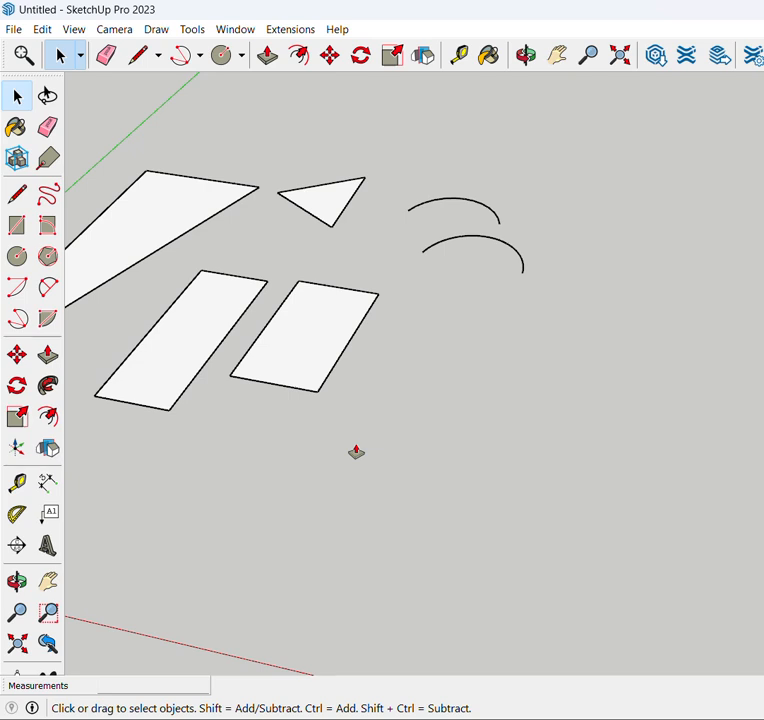
# Step: Push/Pull the small three-segment circle's face up about 1' 3 9/16" into a triangular prism
pyautogui.press('p')
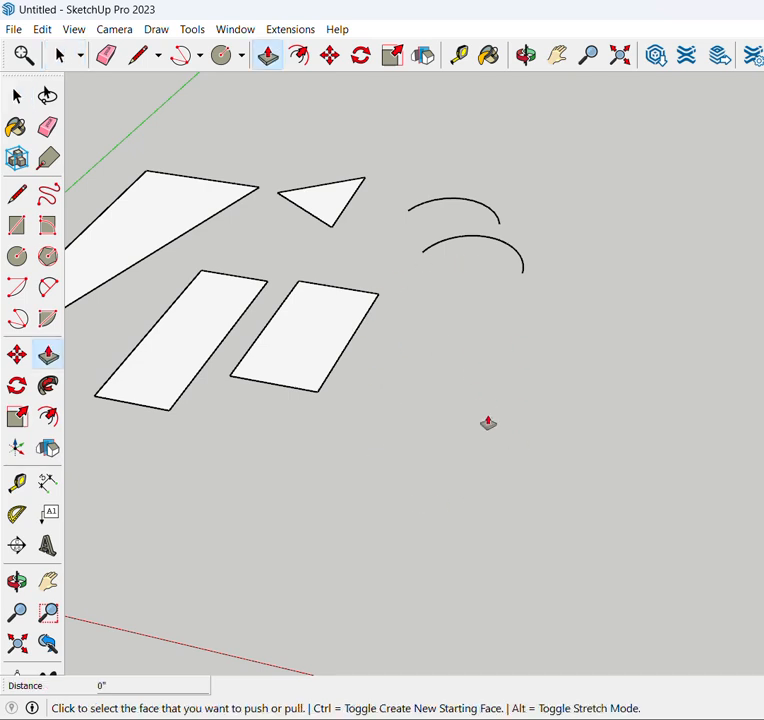
pyautogui.scroll(-2, 585, 393)
pyautogui.scroll(3, 357, 236)
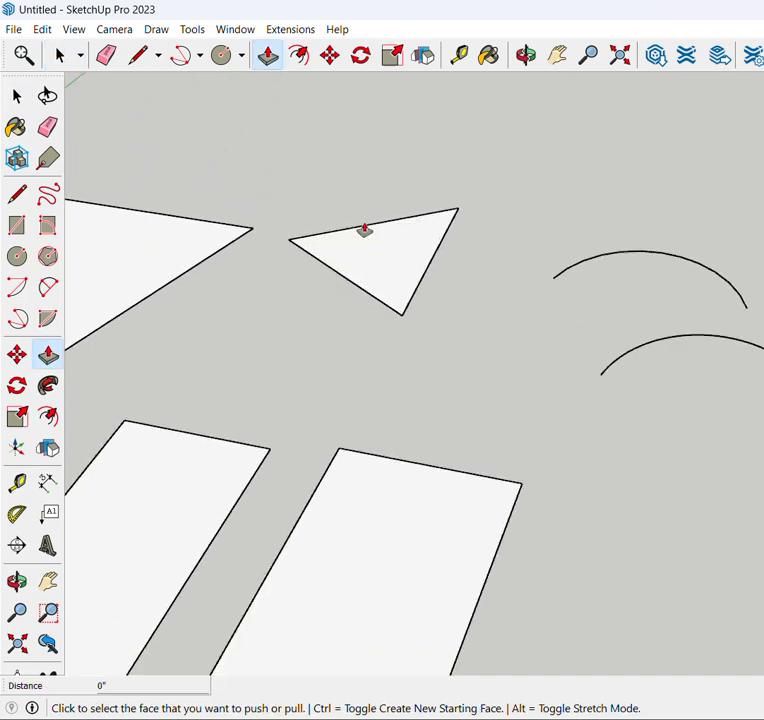
pyautogui.scroll(-1, 486, 302)
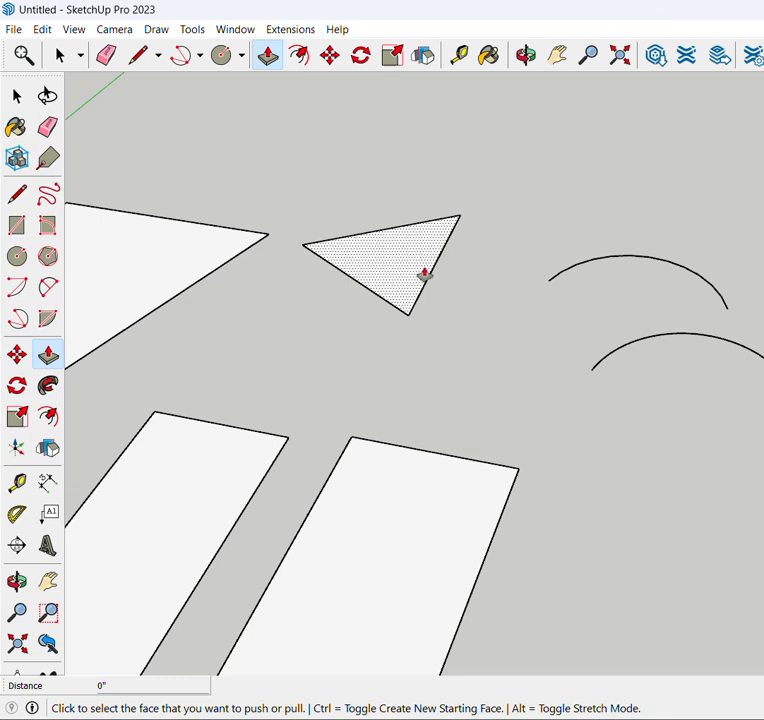
pyautogui.scroll(3, 406, 222)
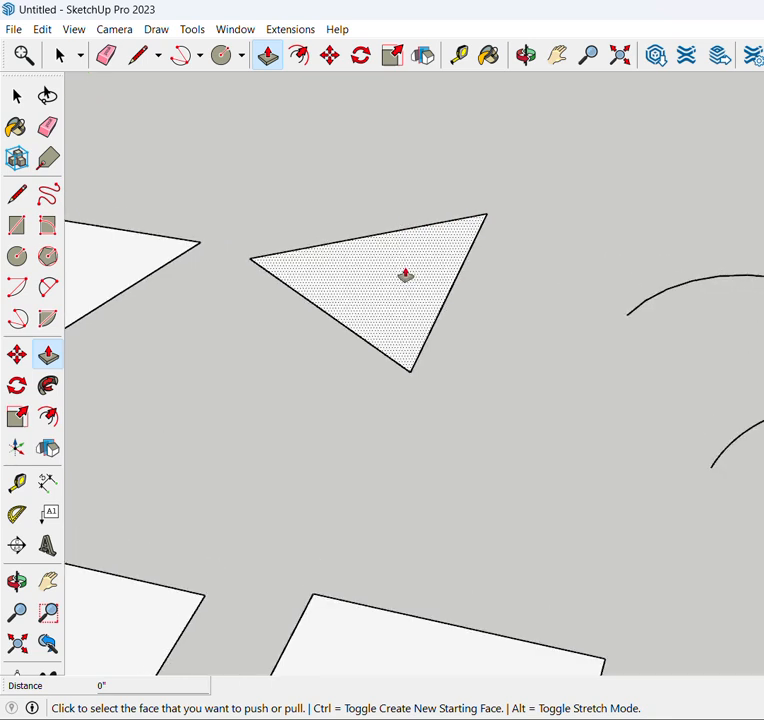
pyautogui.click(405, 275)
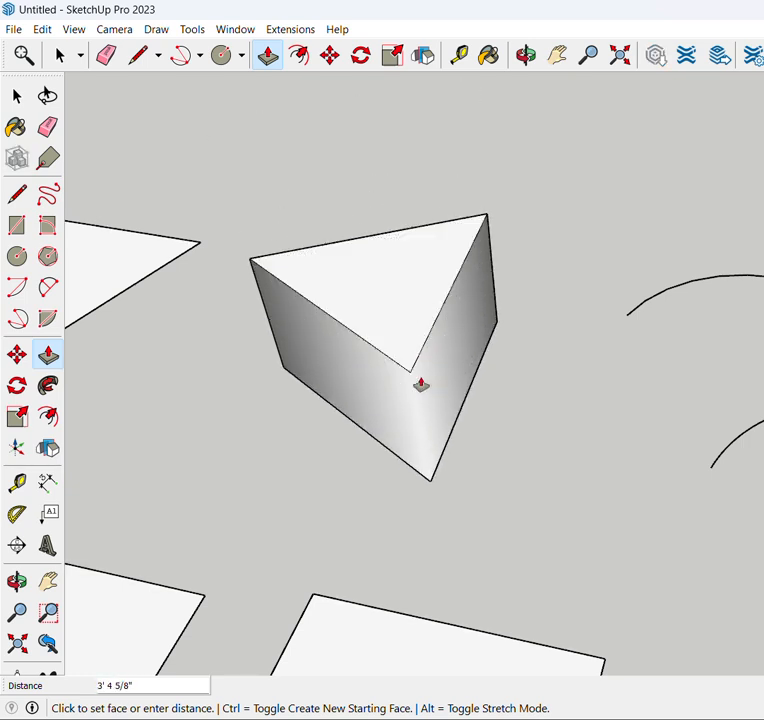
pyautogui.moveTo(421, 385); pyautogui.dragTo(588, 416, button='middle')
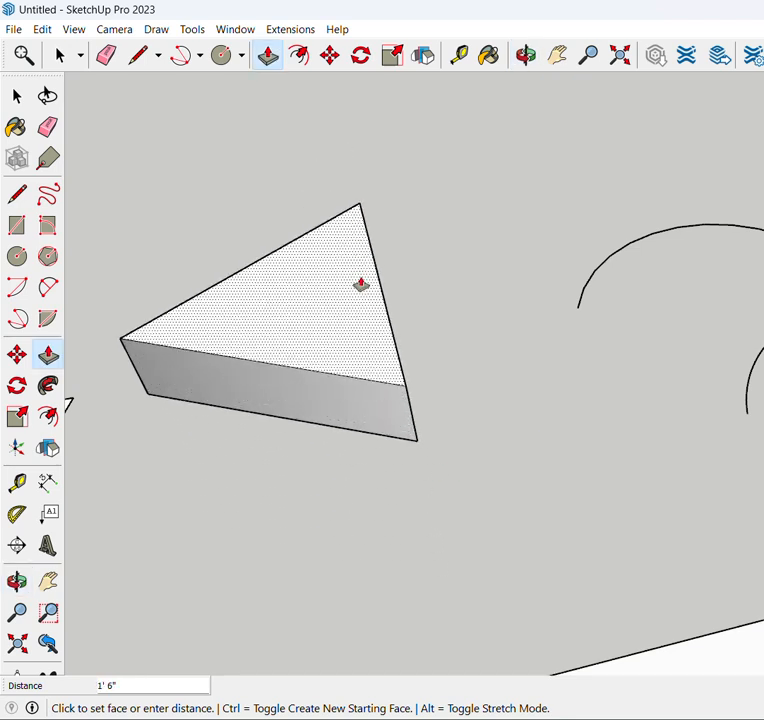
pyautogui.moveTo(358, 285); pyautogui.dragTo(252, 273, button='middle')
pyautogui.scroll(2, 283, 264)
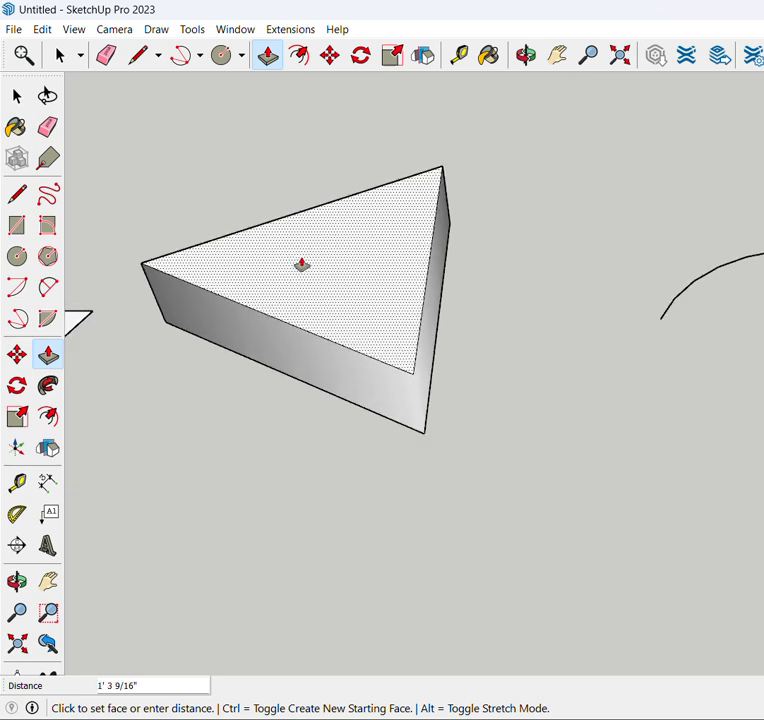
pyautogui.click(301, 265)
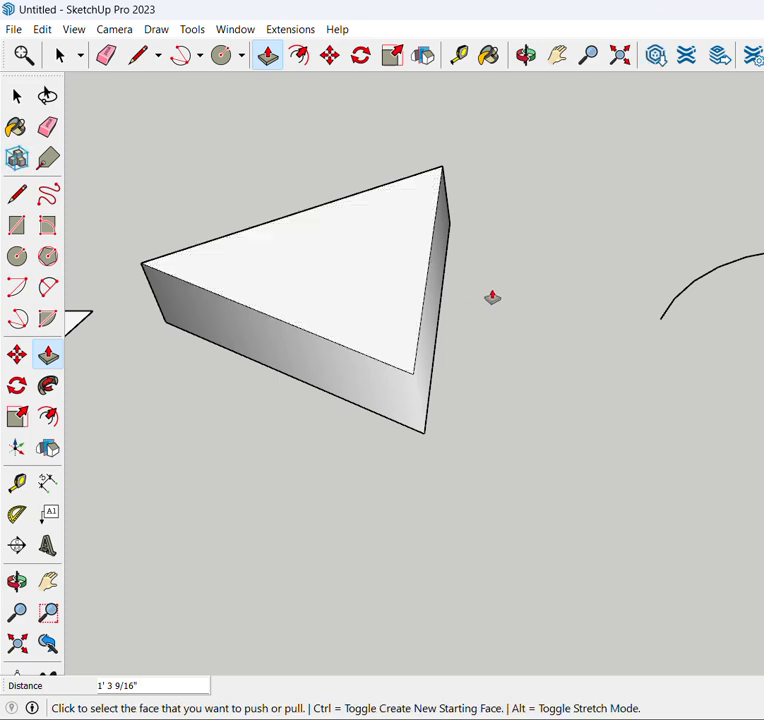
# Step: Push the triangular prism's top face back down by about 11 1/4"
pyautogui.scroll(-2, 493, 295)
pyautogui.moveTo(493, 295); pyautogui.dragTo(492, 236, button='middle')
pyautogui.scroll(3, 515, 195)
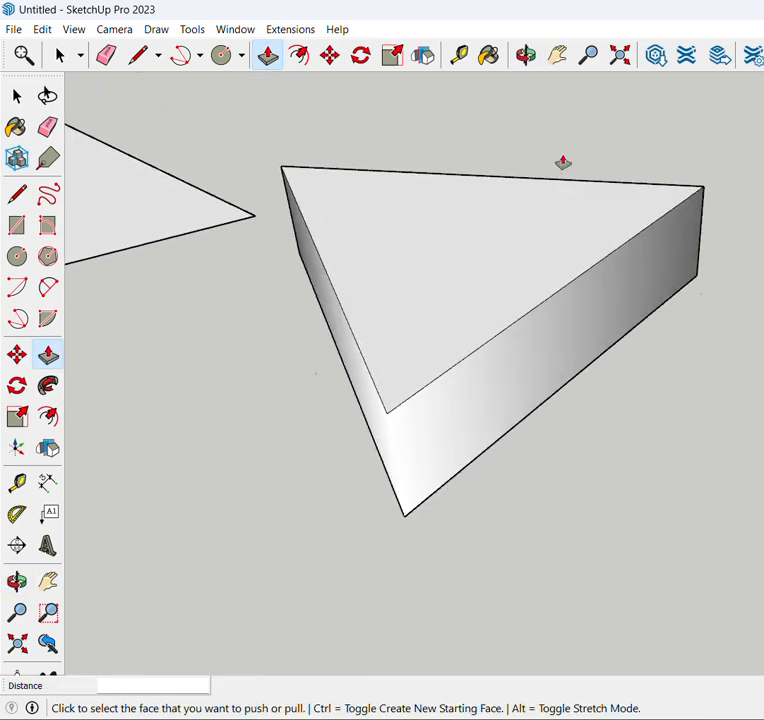
pyautogui.scroll(-2, 295, 385)
pyautogui.moveTo(295, 385); pyautogui.dragTo(467, 387, button='middle')
pyautogui.scroll(-1, 351, 508)
pyautogui.scroll(2, 364, 405)
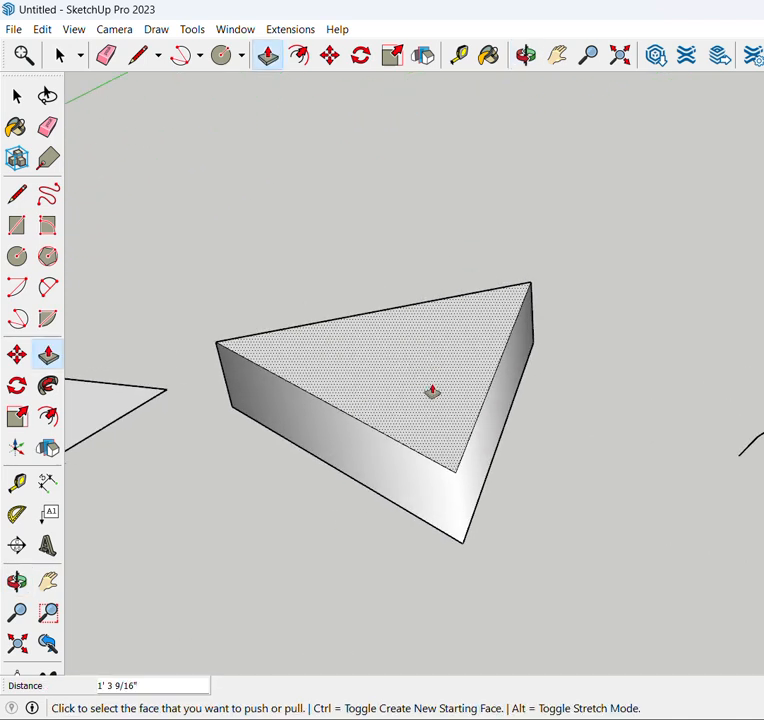
pyautogui.click(408, 357)
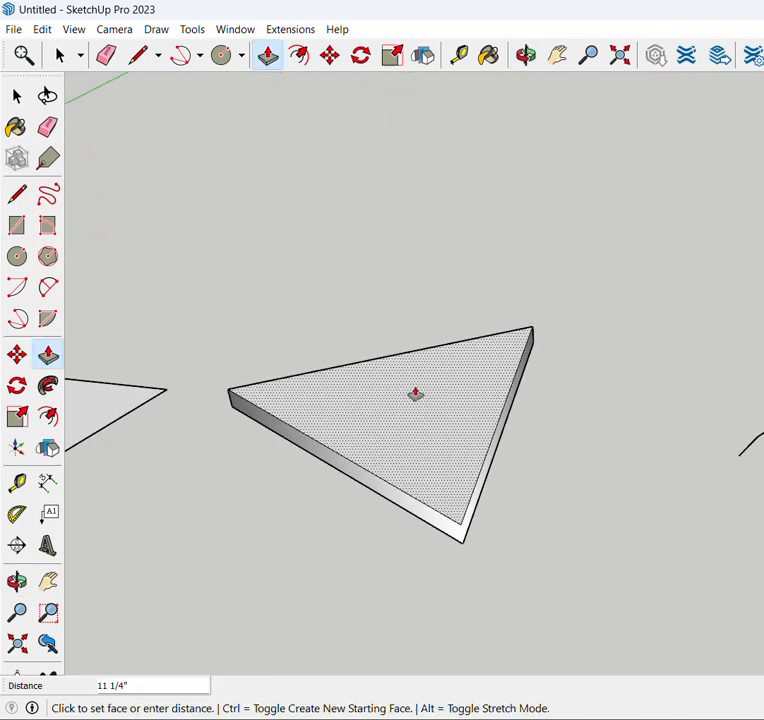
pyautogui.click(415, 394)
# Step: Pull the prism's top face up about 1' 7 5/16" with Create New Starting Face on, keeping the old edges, and leave Push/Pull
pyautogui.moveTo(415, 394); pyautogui.dragTo(377, 355, button='middle')
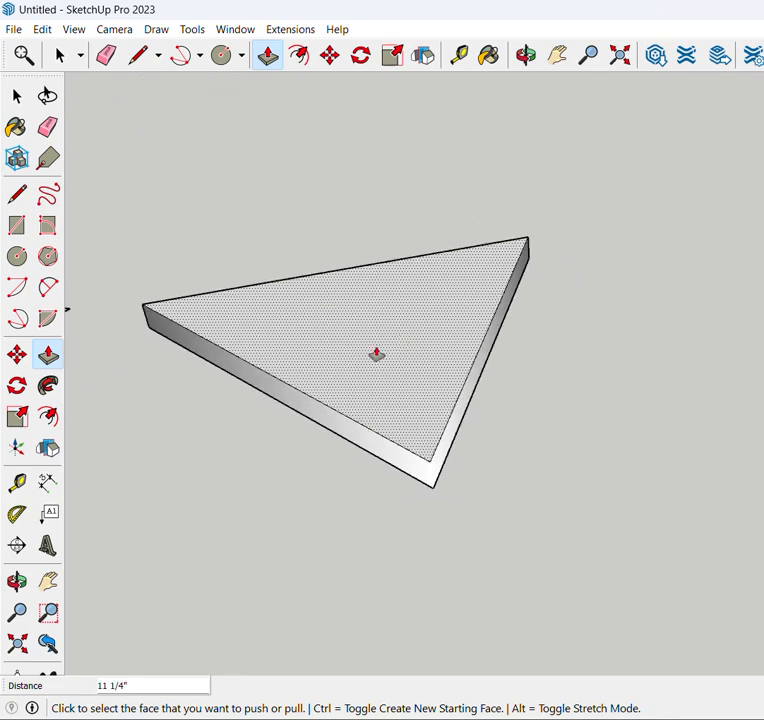
pyautogui.scroll(2, 414, 360)
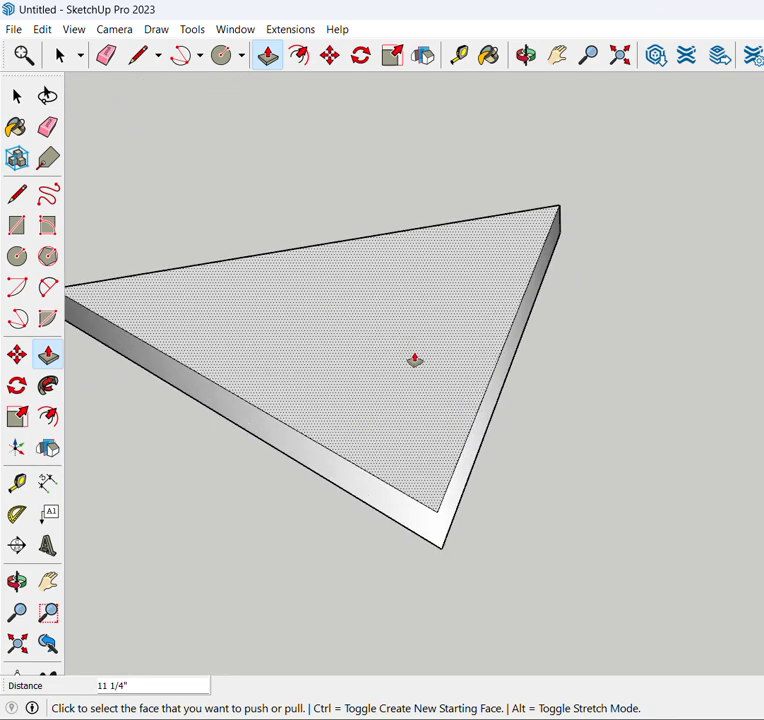
pyautogui.moveTo(396, 290); pyautogui.dragTo(487, 369, button='middle')
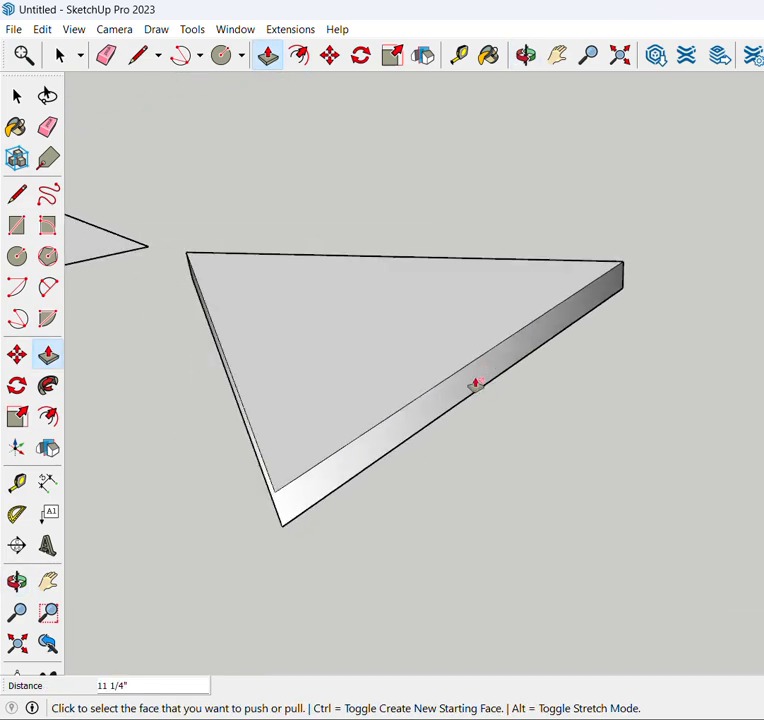
pyautogui.moveTo(447, 390); pyautogui.dragTo(400, 377, button='middle')
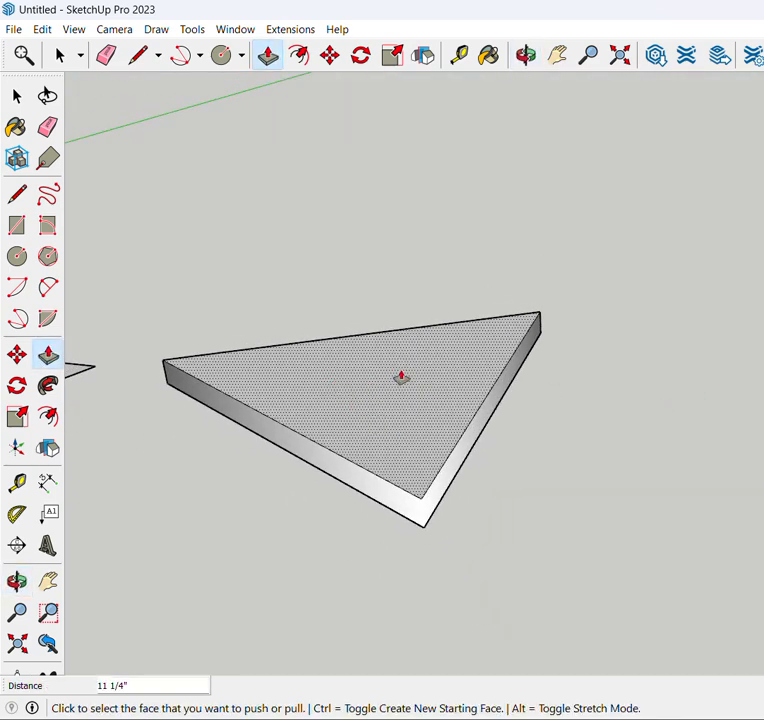
pyautogui.moveTo(433, 415); pyautogui.dragTo(322, 404, button='middle')
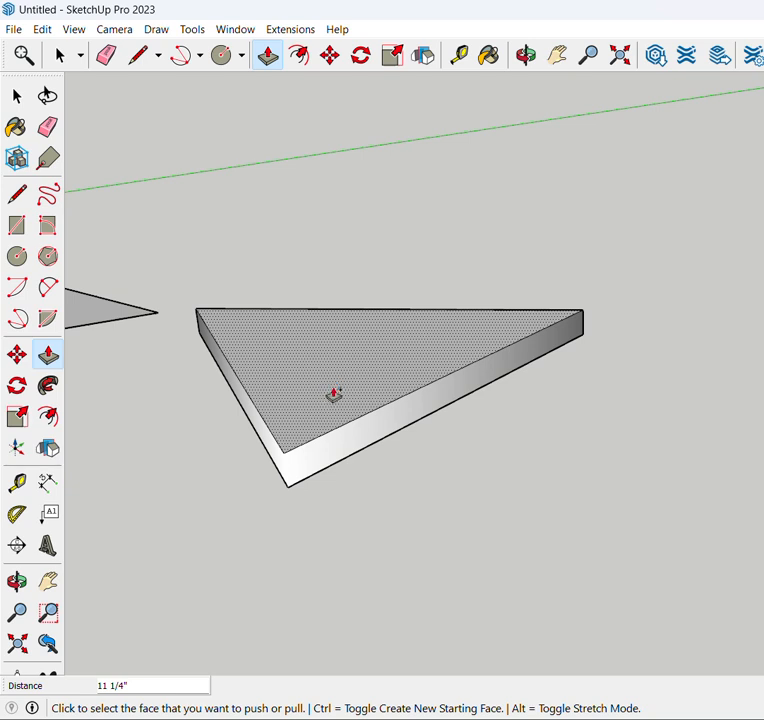
pyautogui.click(350, 387)
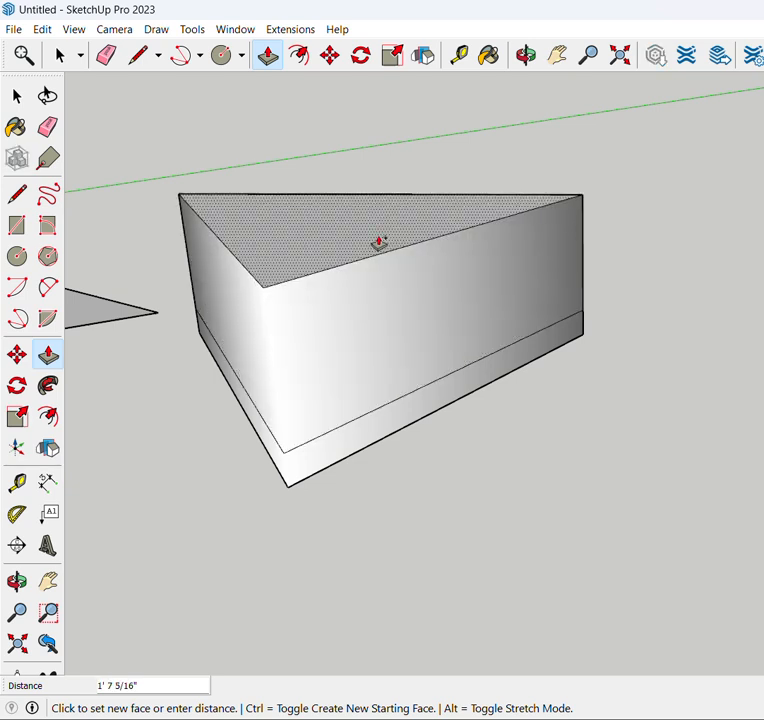
pyautogui.moveTo(379, 244); pyautogui.dragTo(350, 242, button='middle')
pyautogui.click(349, 243)
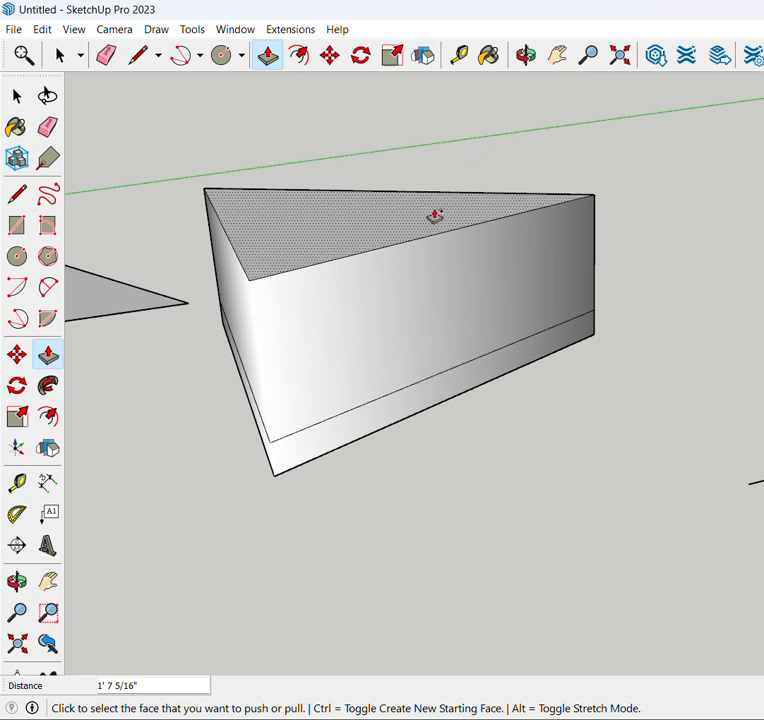
pyautogui.moveTo(435, 216); pyautogui.dragTo(459, 246, button='middle')
pyautogui.scroll(-5, 455, 314)
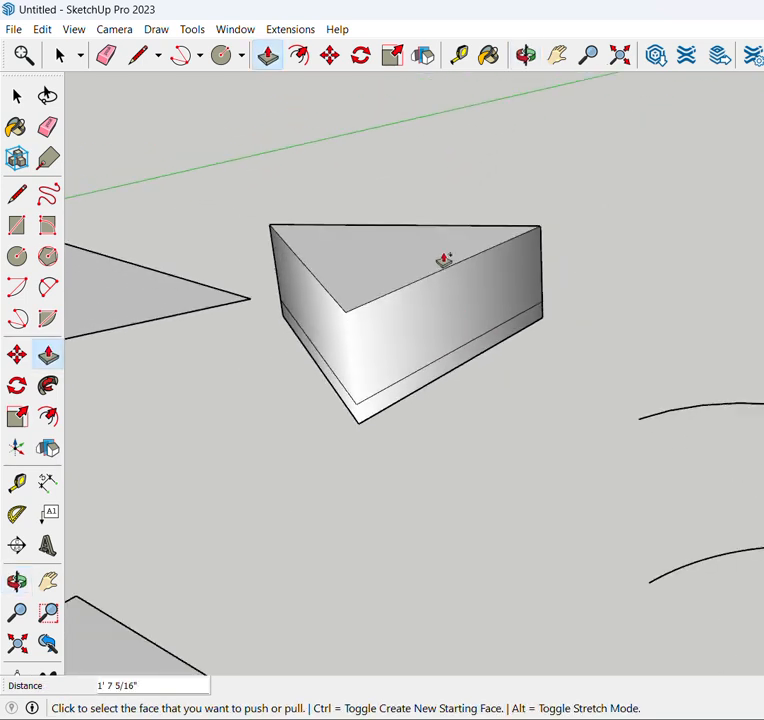
pyautogui.press('space')
# Step: Push/Pull the long narrow rectangle next to the large triangle up about 17' 5 5/8" into a tall block
pyautogui.scroll(-3, 483, 309)
pyautogui.scroll(3, 423, 249)
pyautogui.moveTo(423, 249); pyautogui.dragTo(491, 380, button='middle')
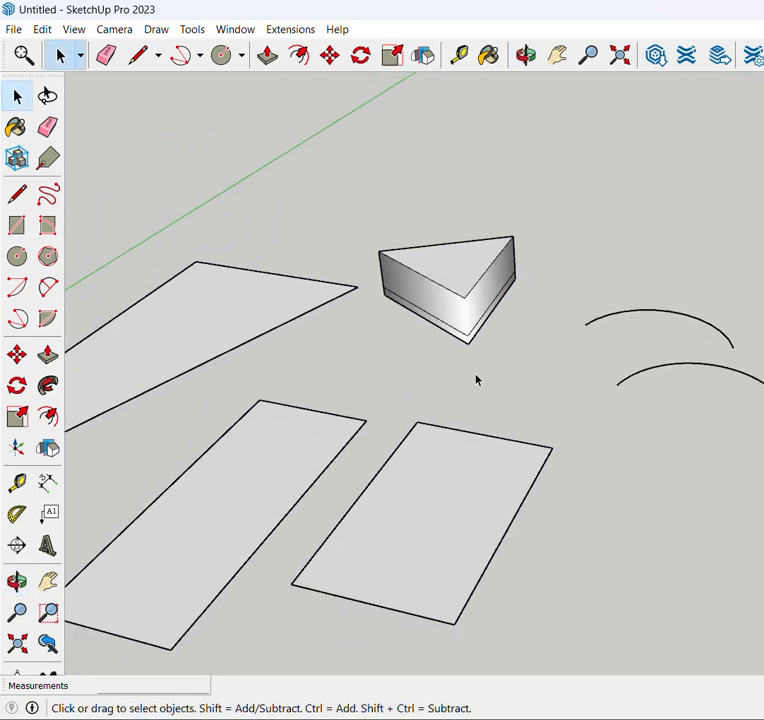
pyautogui.scroll(3, 331, 314)
pyautogui.scroll(-3, 590, 201)
pyautogui.scroll(2, 472, 266)
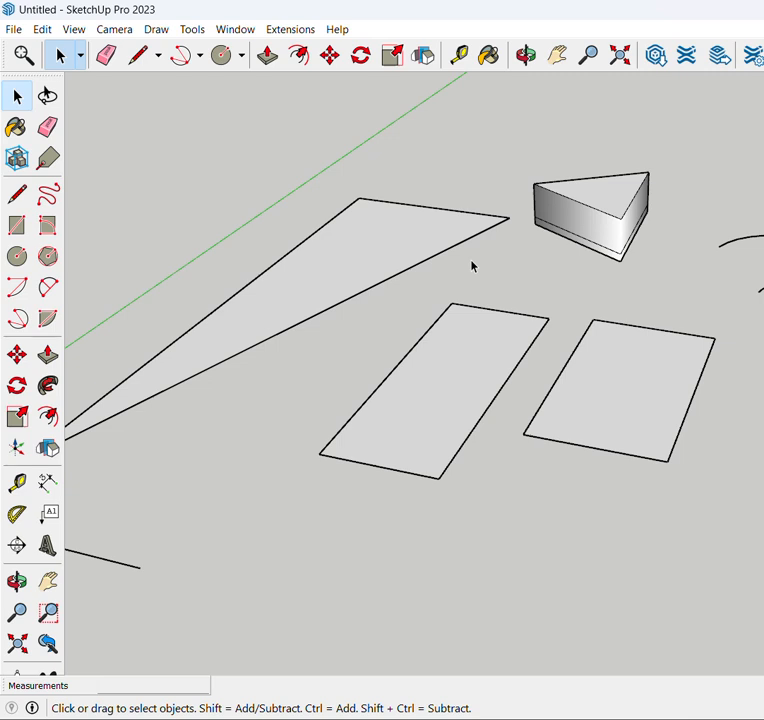
pyautogui.scroll(2, 472, 266)
pyautogui.scroll(2, 512, 360)
pyautogui.scroll(-3, 340, 285)
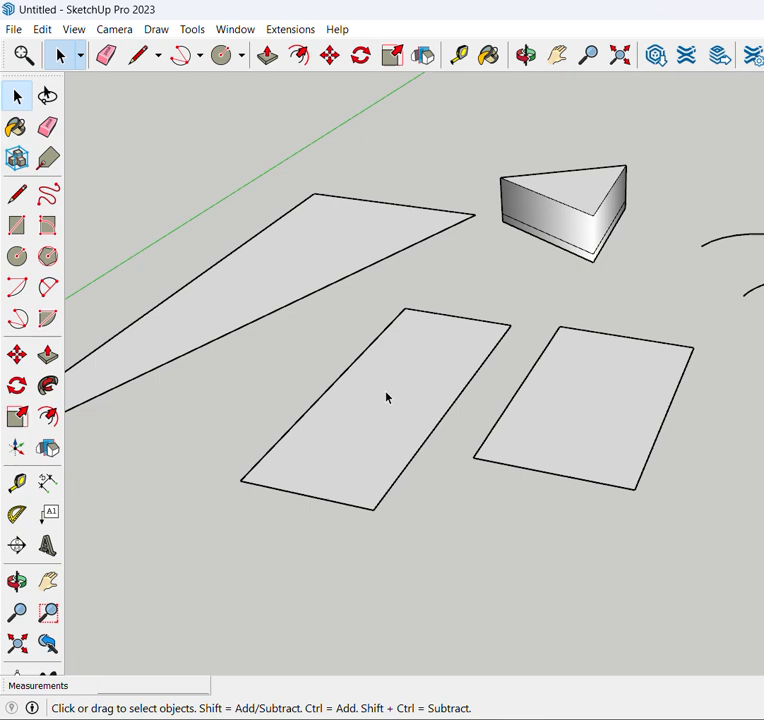
pyautogui.press('p')
pyautogui.click(392, 418)
pyautogui.scroll(-4, 396, 235)
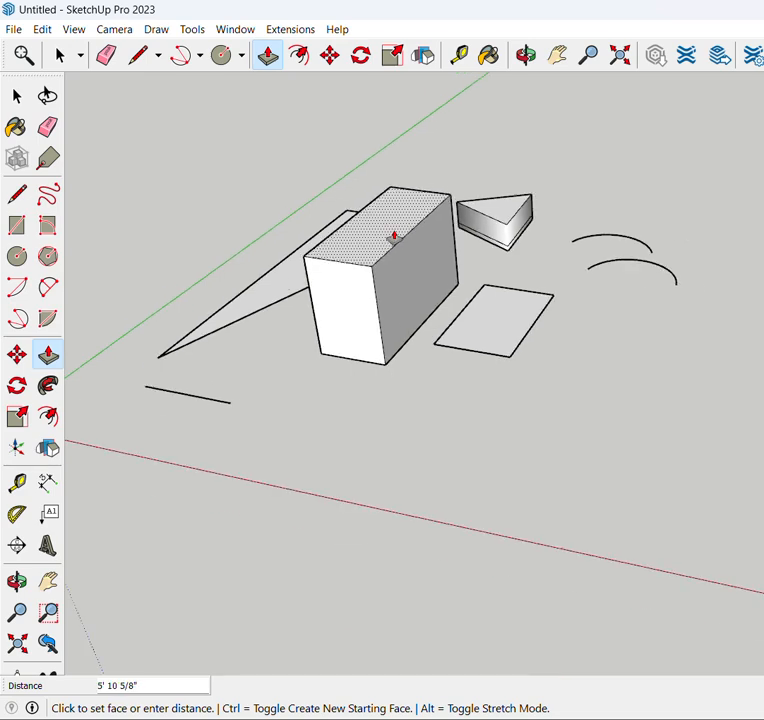
pyautogui.click(363, 102)
# Step: Leave Push/Pull and examine the tall block from several angles beside the other shapes
pyautogui.scroll(2, 385, 116)
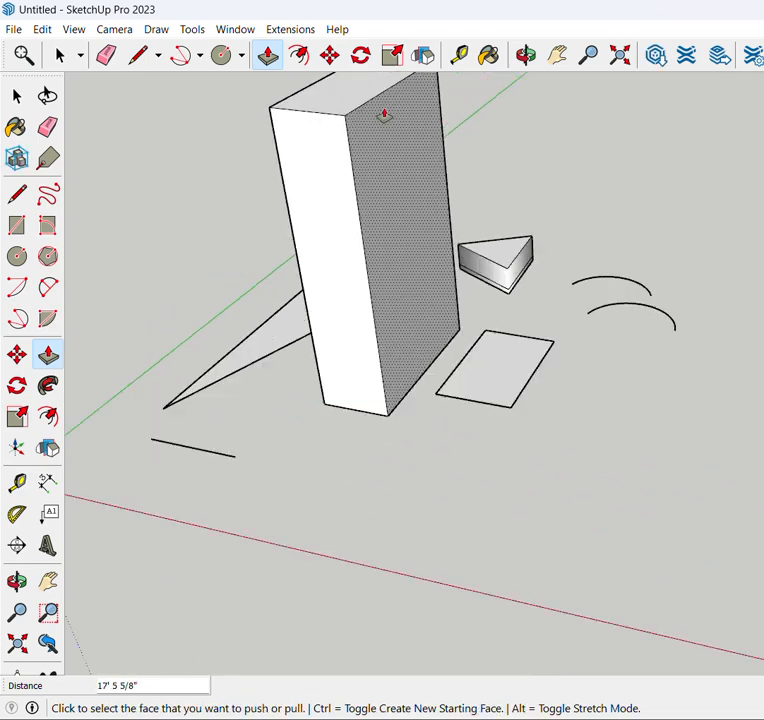
pyautogui.scroll(-2, 451, 190)
pyautogui.moveTo(451, 190); pyautogui.dragTo(351, 145, button='middle')
pyautogui.scroll(4, 379, 107)
pyautogui.scroll(-2, 387, 343)
pyautogui.moveTo(387, 343); pyautogui.dragTo(394, 242, button='middle')
pyautogui.scroll(2, 396, 242)
pyautogui.press('space')
pyautogui.scroll(-2, 401, 290)
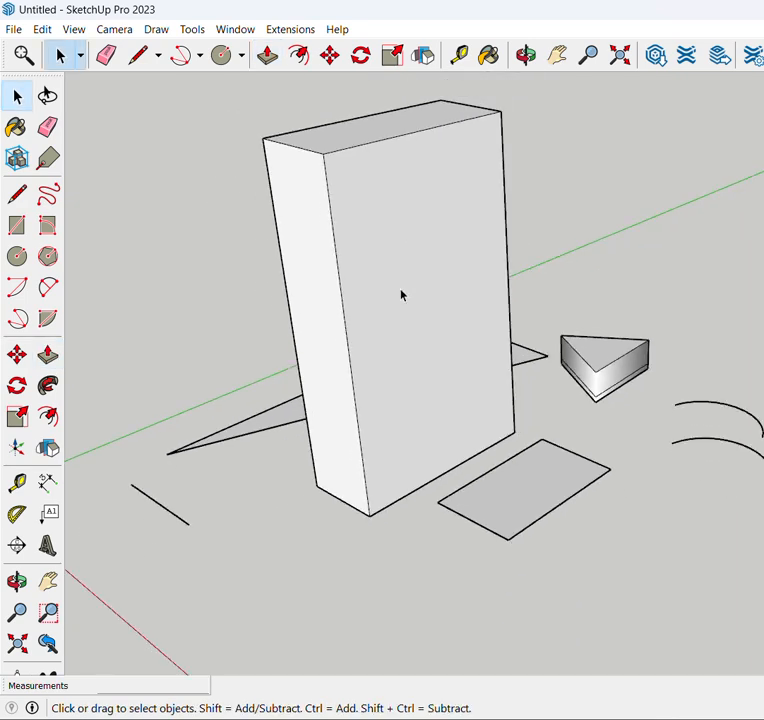
pyautogui.scroll(2, 408, 304)
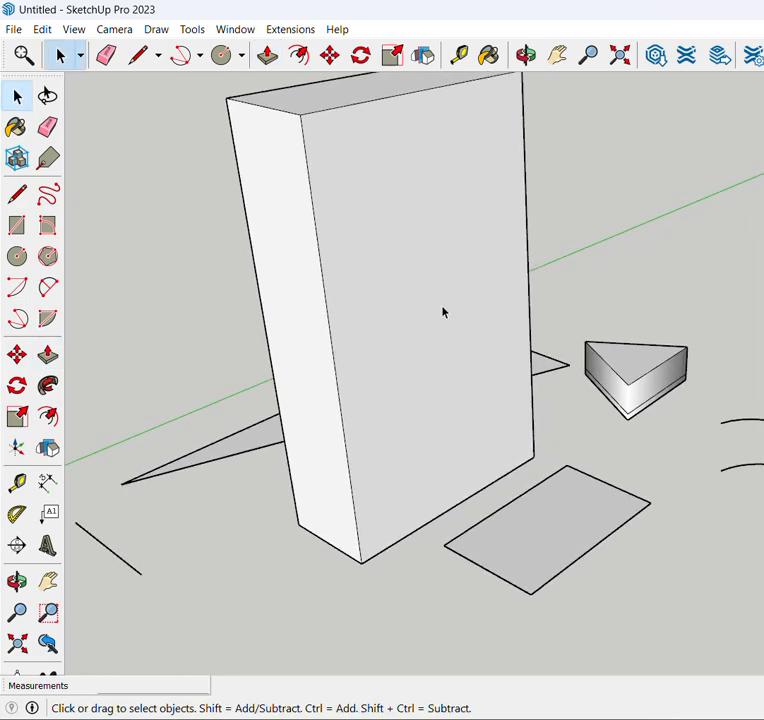
# Step: Draw an upright rectangle freehand in the middle of the tall block's broad front face
pyautogui.press('r')
pyautogui.click(379, 201)
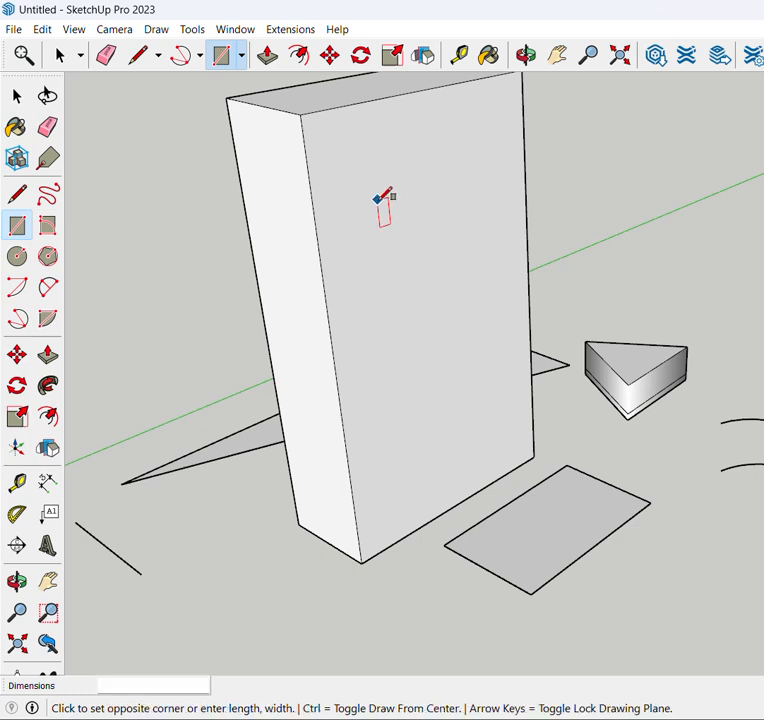
pyautogui.click(495, 380)
pyautogui.press('space')
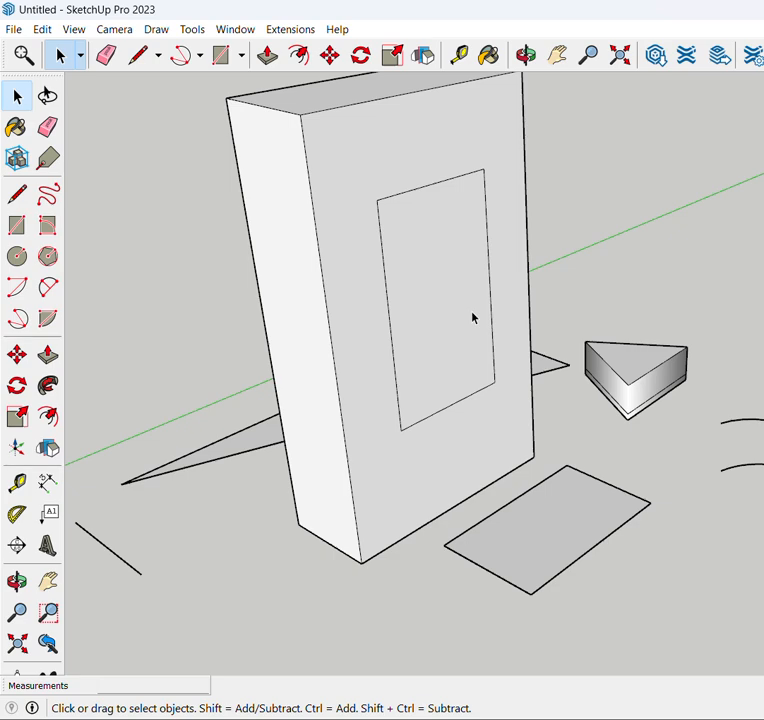
# Step: Push/Pull the rectangle 4' 1 1/16" through the block's full thickness to cut a window opening, and leave the tool
pyautogui.scroll(-2, 474, 360)
pyautogui.scroll(2, 474, 360)
pyautogui.moveTo(473, 360); pyautogui.dragTo(421, 351, button='middle')
pyautogui.scroll(-2, 421, 351)
pyautogui.scroll(4, 358, 245)
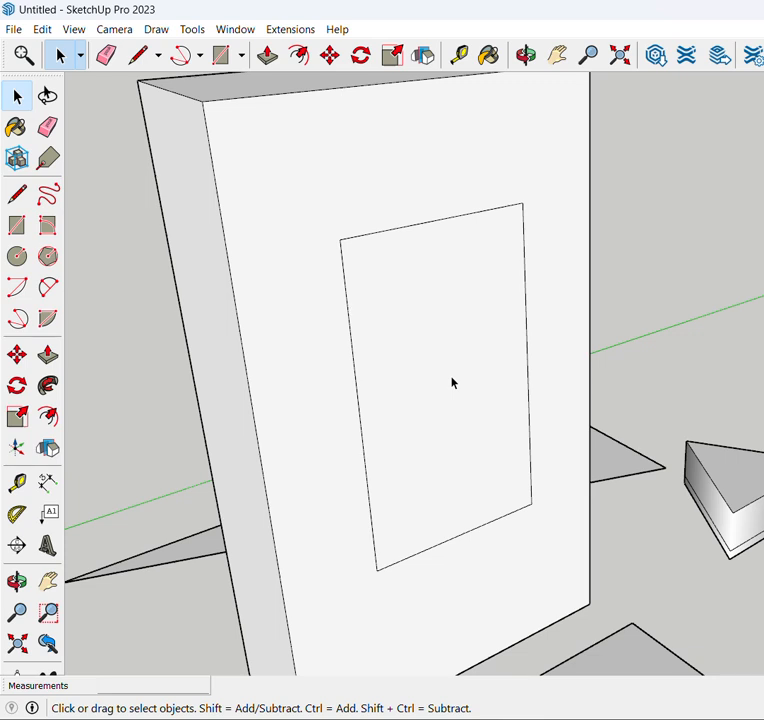
pyautogui.press('p')
pyautogui.scroll(-3, 455, 400)
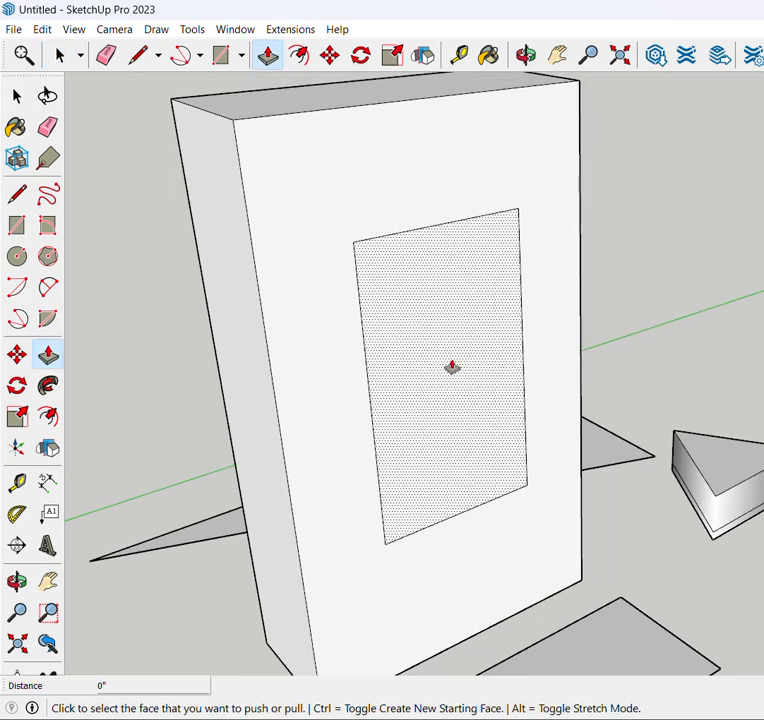
pyautogui.scroll(2, 481, 445)
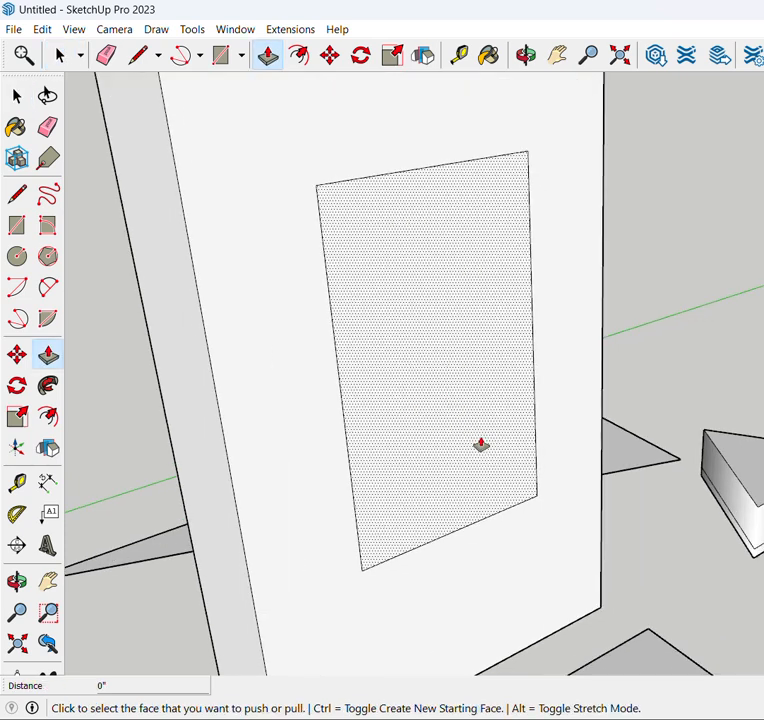
pyautogui.click(481, 445)
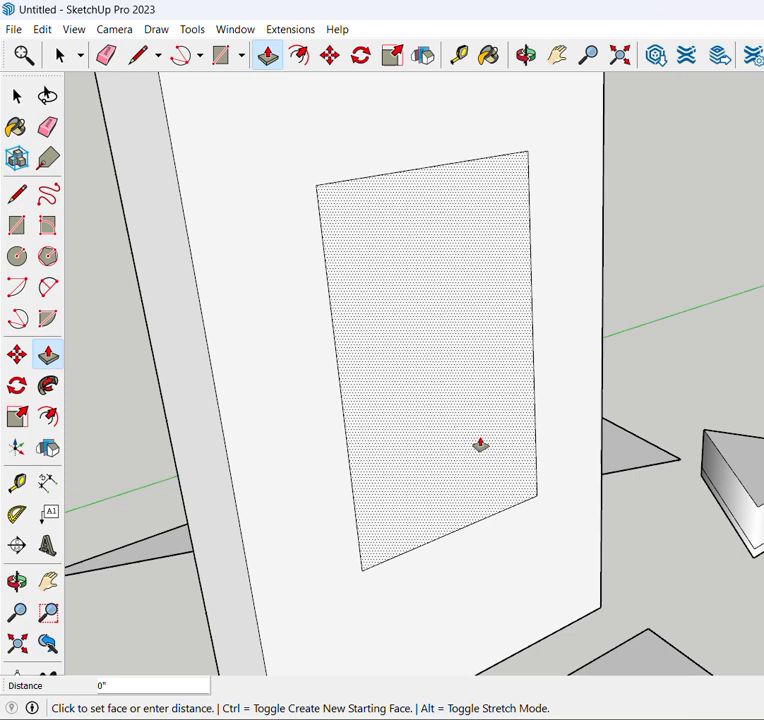
pyautogui.scroll(-3, 423, 379)
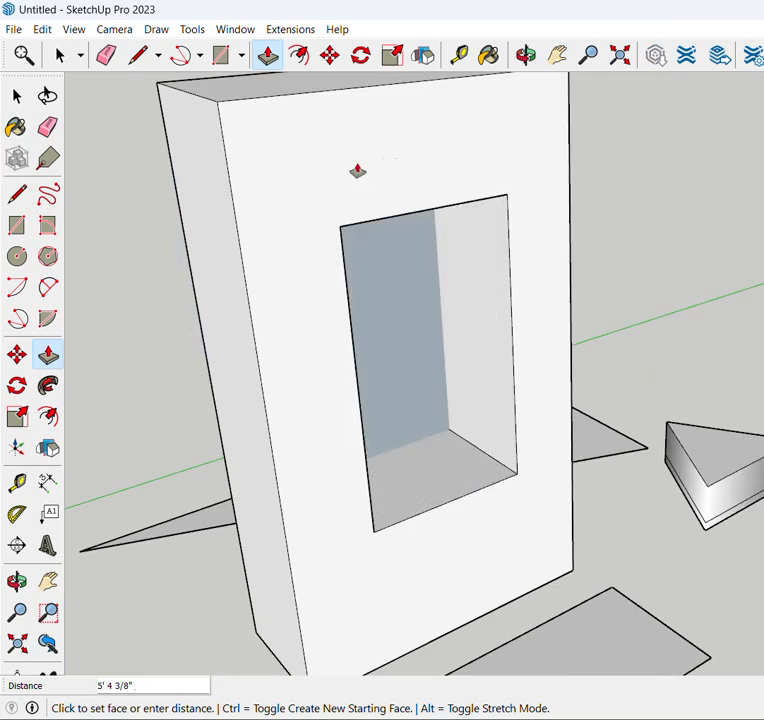
pyautogui.click(204, 357)
pyautogui.moveTo(268, 377); pyautogui.dragTo(479, 454, button='middle')
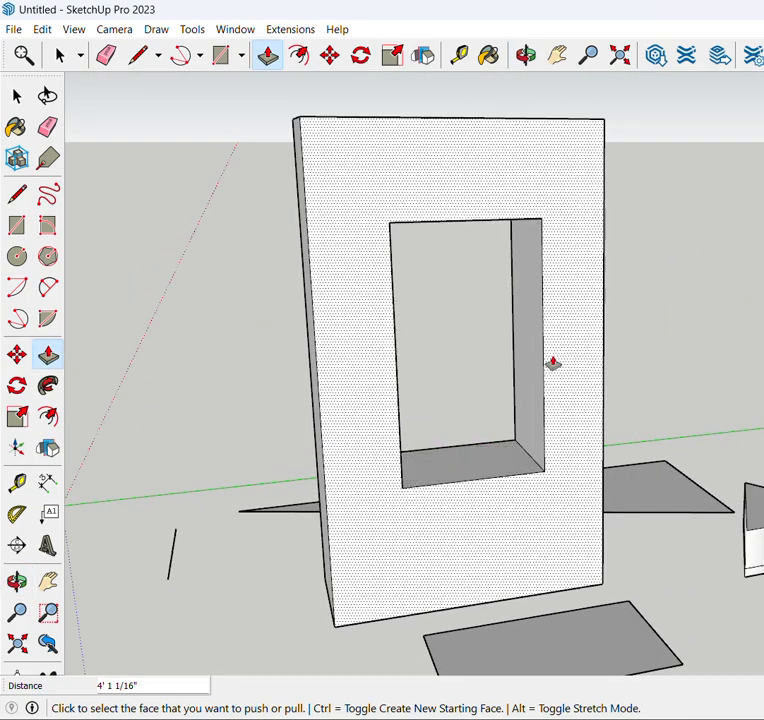
pyautogui.scroll(-3, 505, 480)
pyautogui.scroll(5, 505, 264)
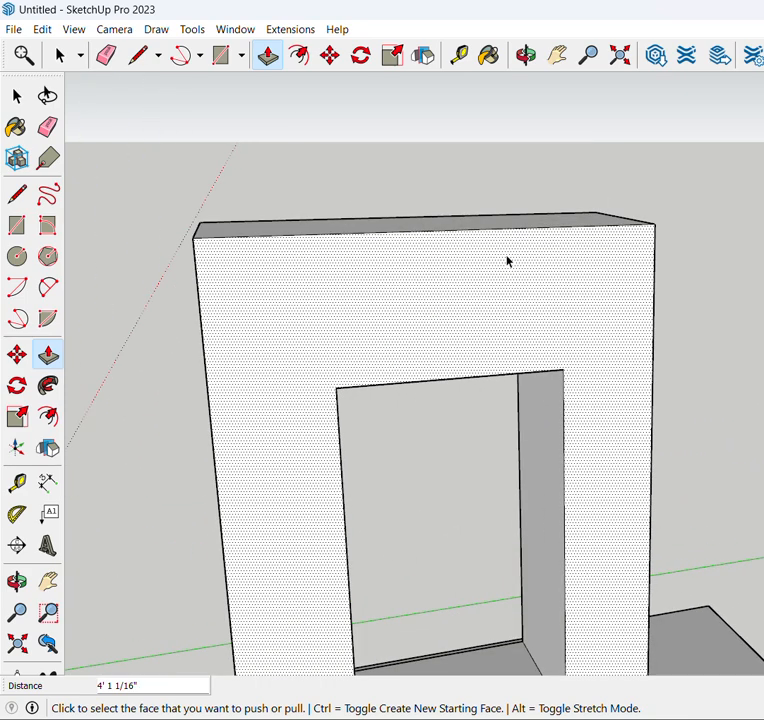
pyautogui.press('space')
# Step: Draw a two-point arc above the window opening, about as wide as the opening, with a bulge of about 1' 9 5/16"
pyautogui.moveTo(506, 259); pyautogui.dragTo(478, 290, button='middle')
pyautogui.scroll(2, 460, 288)
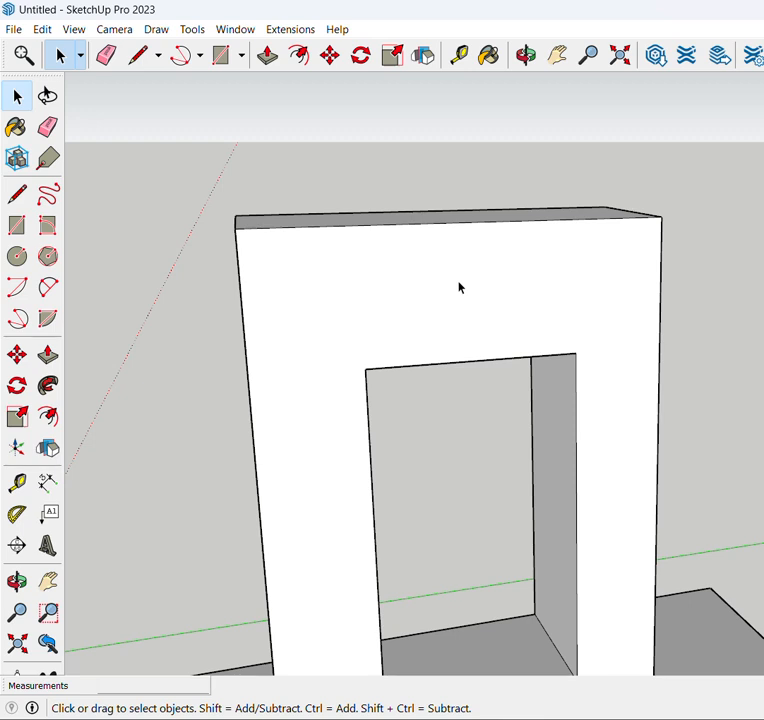
pyautogui.press('c')
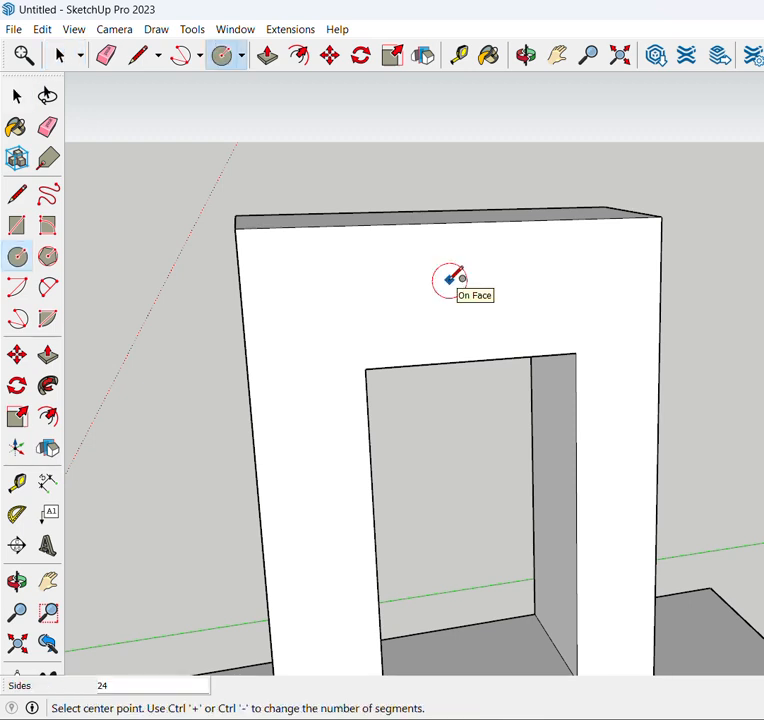
pyautogui.press('a')
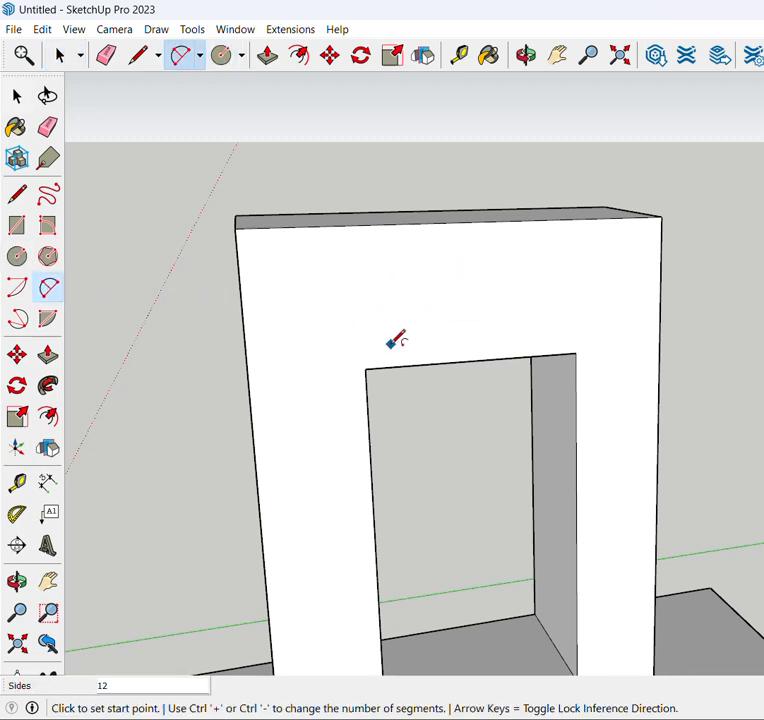
pyautogui.click(366, 337)
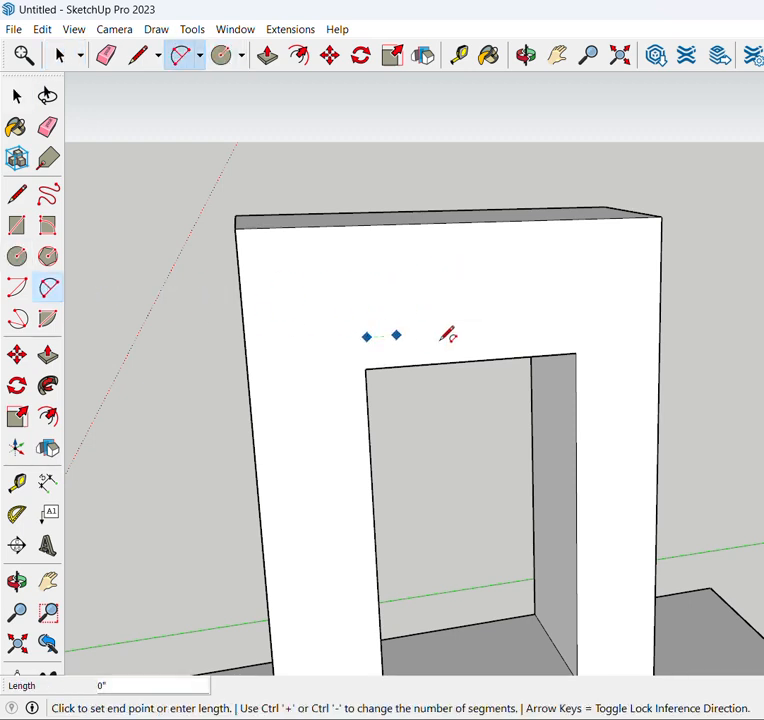
pyautogui.click(575, 322)
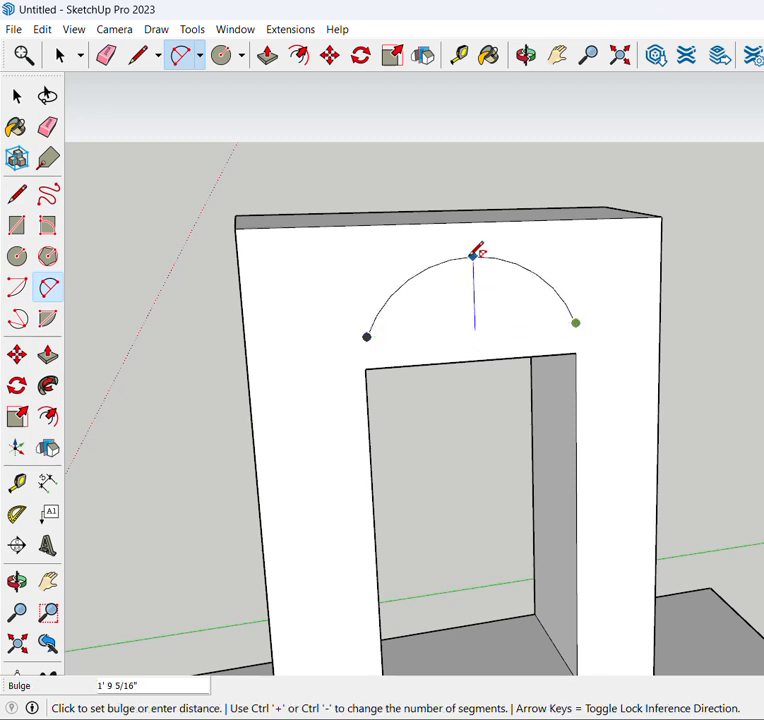
pyautogui.click(474, 256)
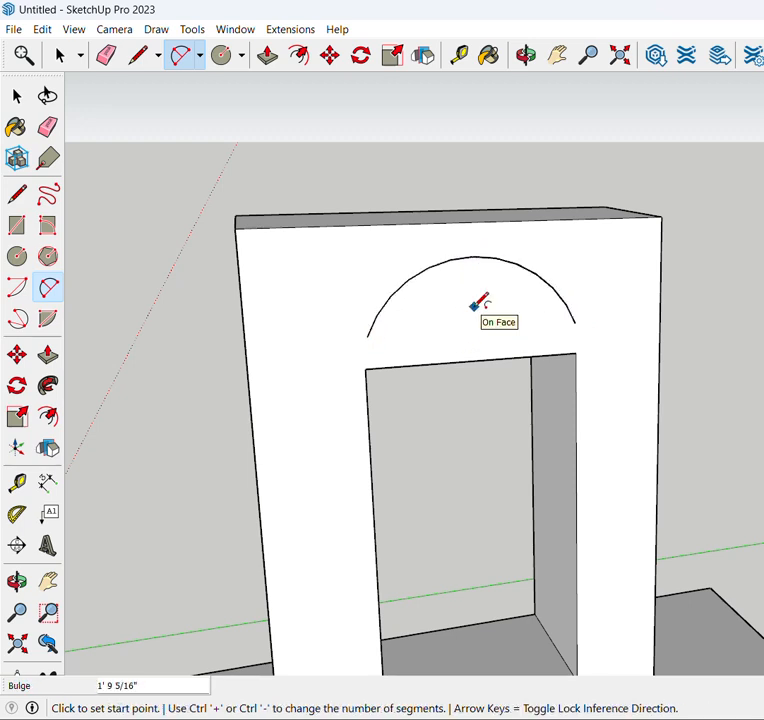
pyautogui.press('space')
# Step: Draw a straight line between the arc's endpoints to close it into a half-round face, and check the face by selecting it
pyautogui.scroll(3, 389, 324)
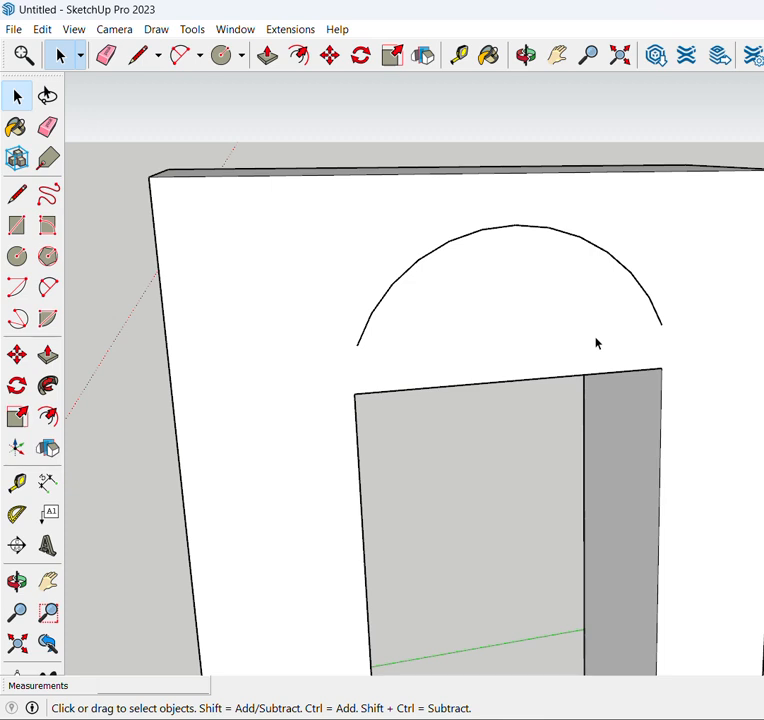
pyautogui.press('l')
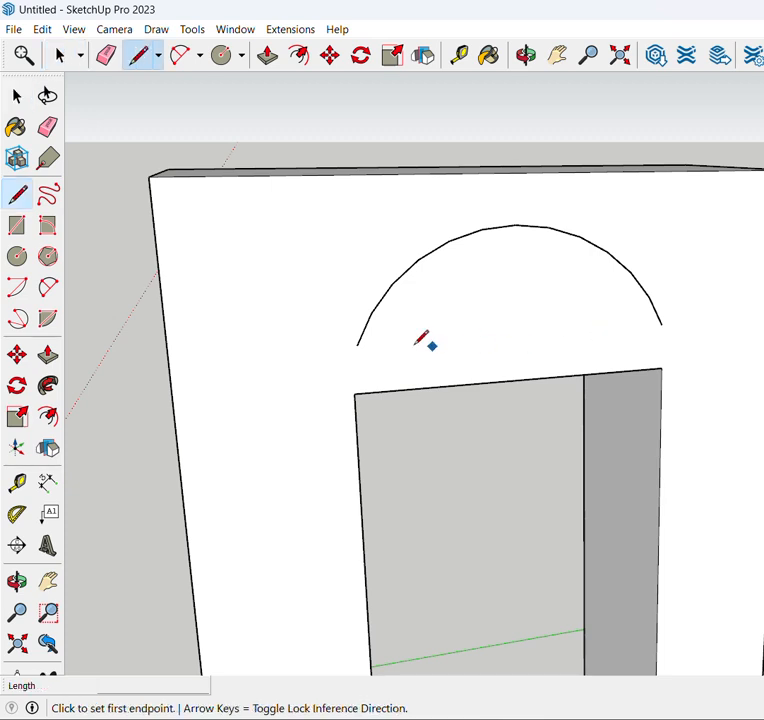
pyautogui.click(357, 345)
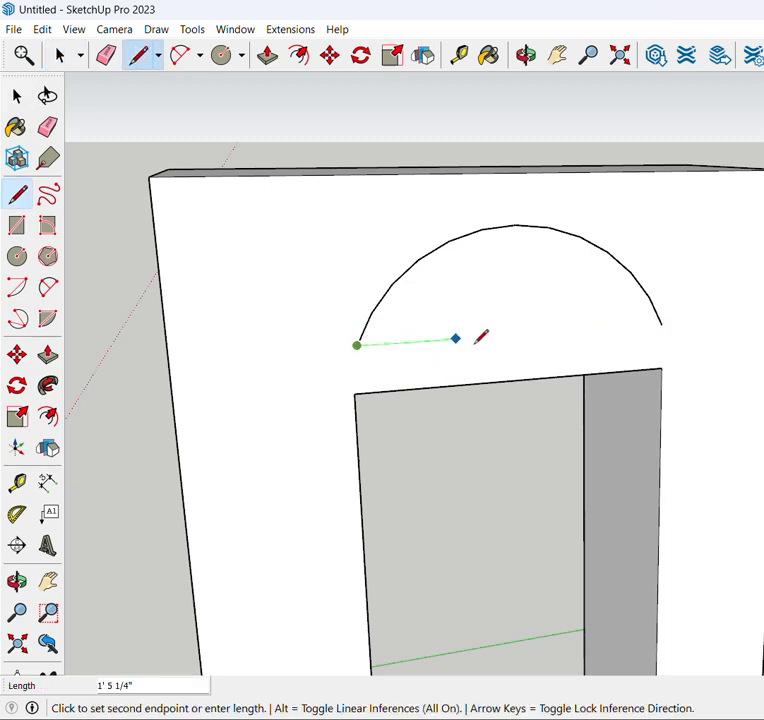
pyautogui.click(661, 324)
pyautogui.scroll(-2, 397, 273)
pyautogui.press('space')
pyautogui.scroll(3, 452, 315)
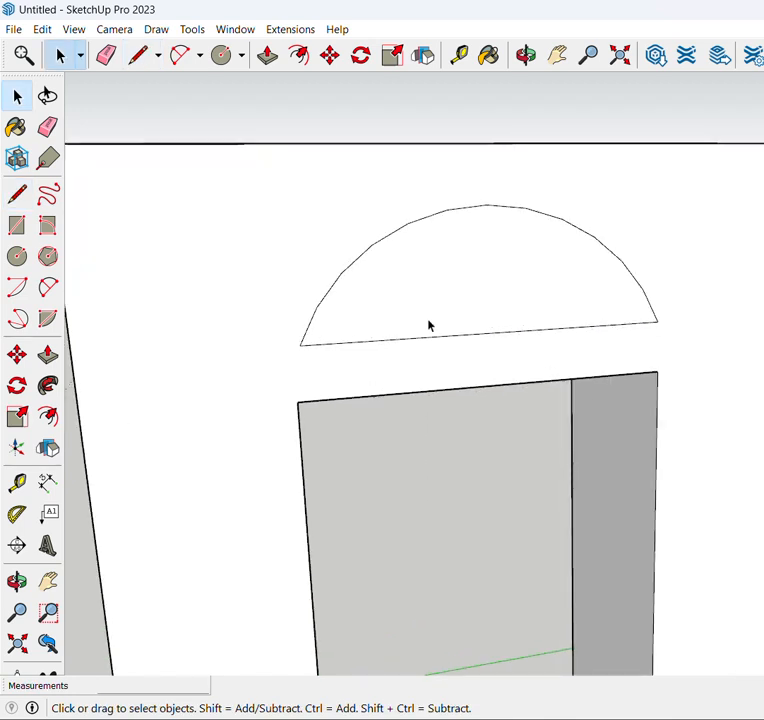
pyautogui.click(503, 291)
pyautogui.click(574, 108)
# Step: Push/Pull the half-round face 4' 1 1/16" through to the block's back edge to cut an arched opening, and leave the tool
pyautogui.moveTo(450, 290); pyautogui.dragTo(462, 302, button='middle')
pyautogui.scroll(-2, 458, 310)
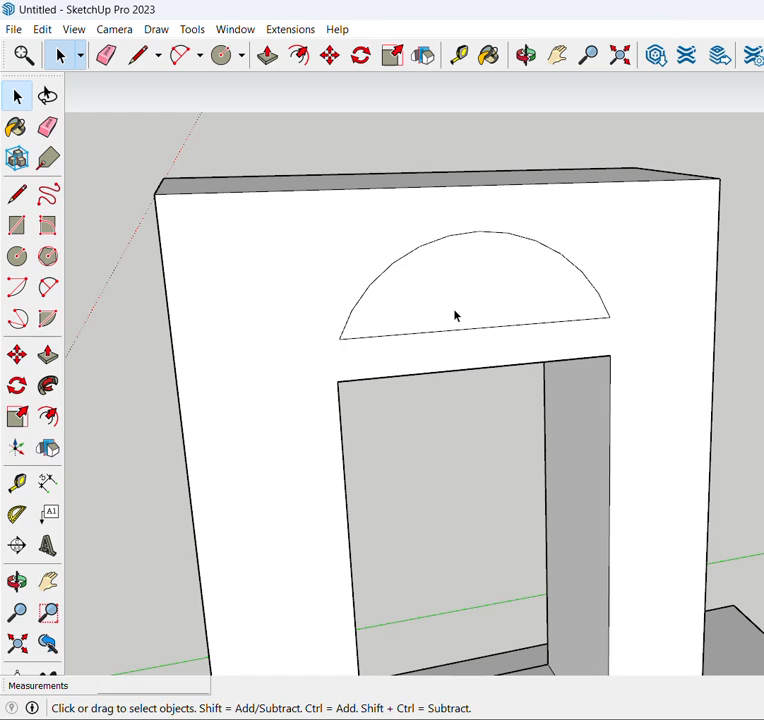
pyautogui.scroll(2, 455, 316)
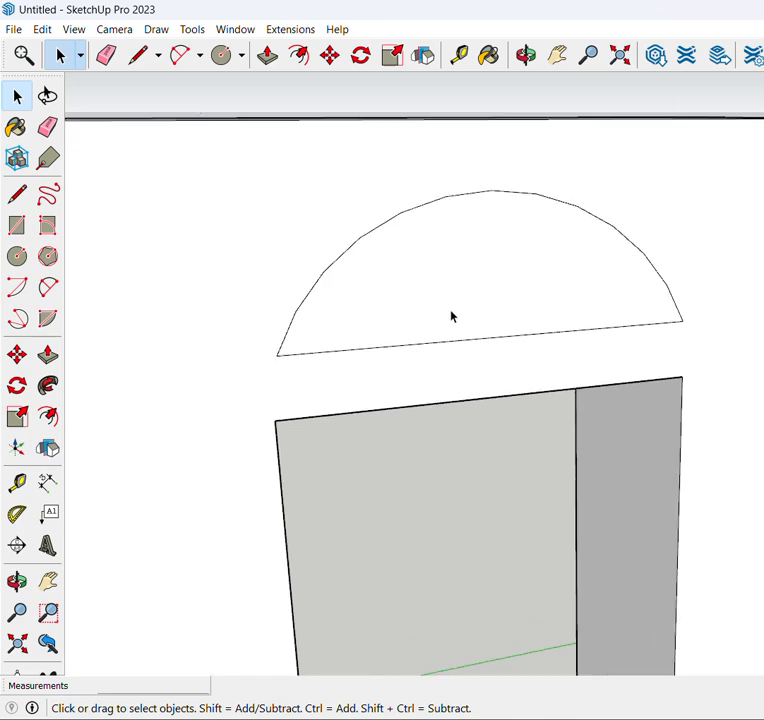
pyautogui.scroll(-1, 451, 317)
pyautogui.scroll(1, 440, 280)
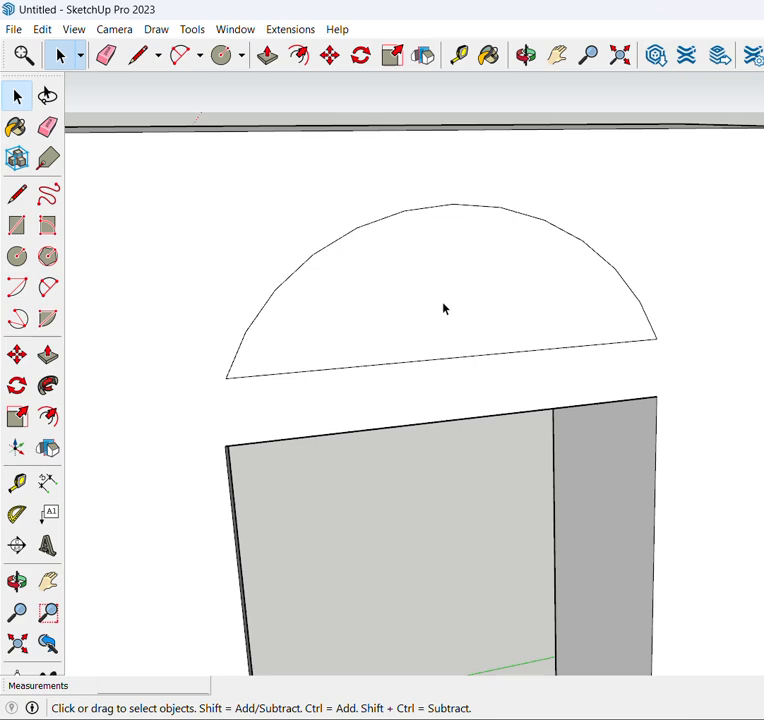
pyautogui.press('p')
pyautogui.scroll(-2, 443, 307)
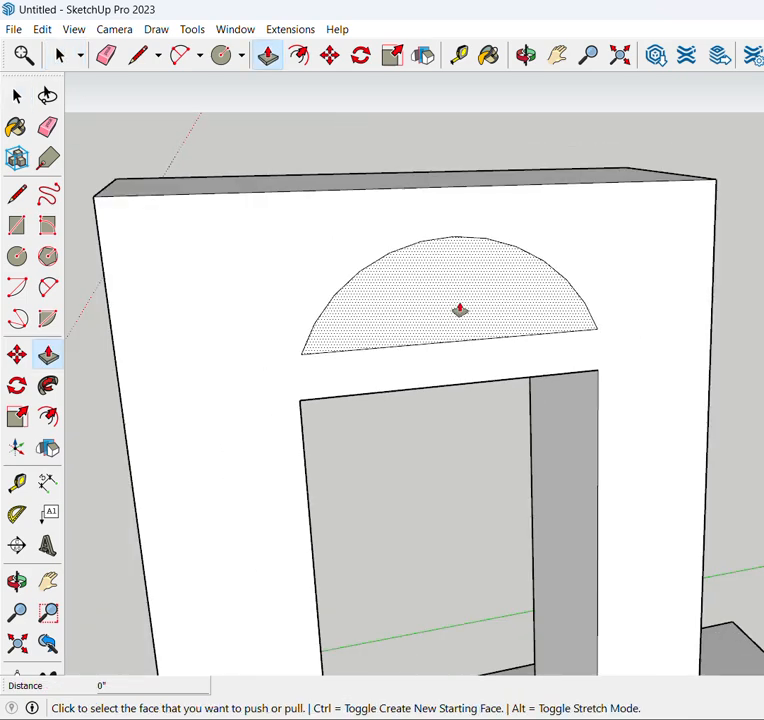
pyautogui.scroll(2, 430, 310)
pyautogui.scroll(-2, 428, 310)
pyautogui.scroll(2, 457, 329)
pyautogui.scroll(-2, 450, 327)
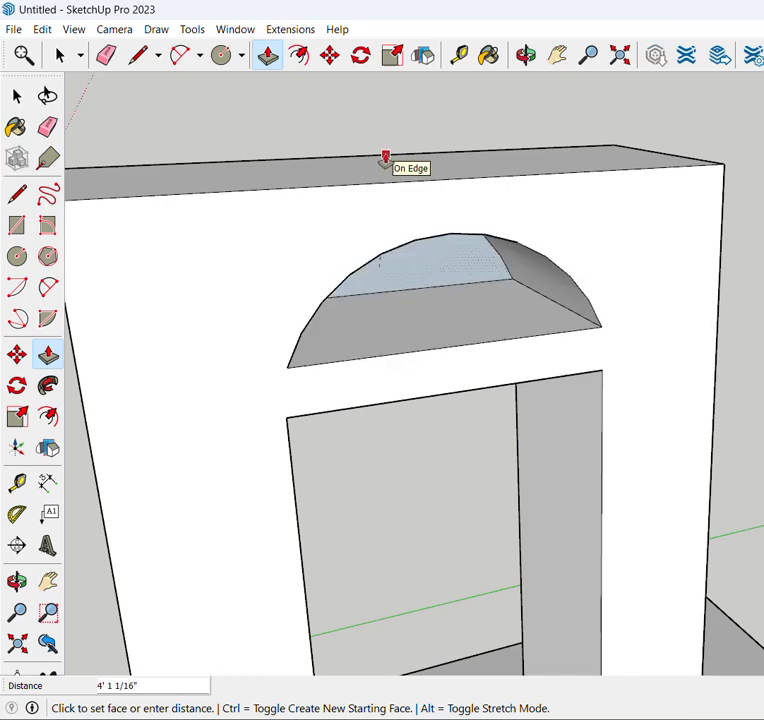
pyautogui.click(385, 160)
pyautogui.scroll(-3, 435, 312)
pyautogui.moveTo(435, 312); pyautogui.dragTo(398, 285, button='middle')
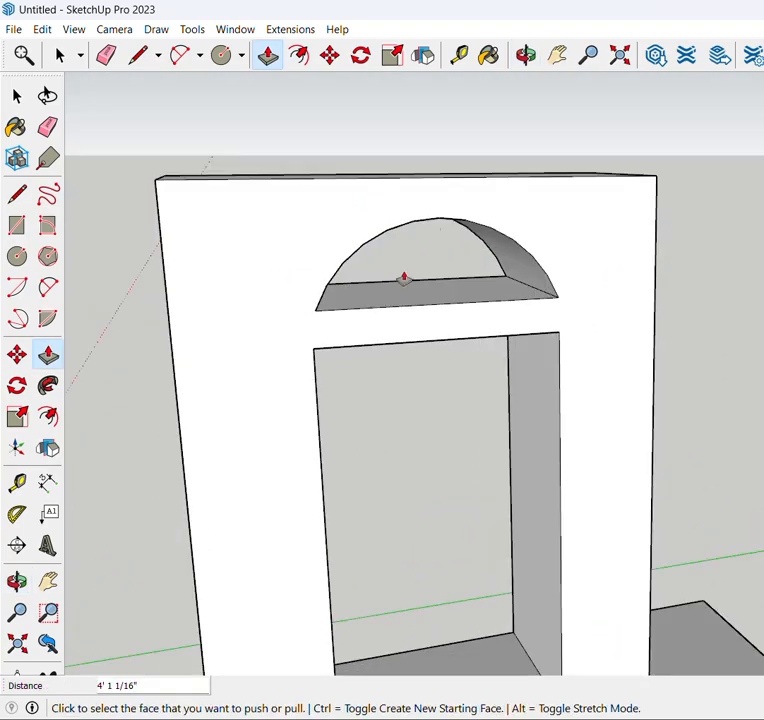
pyautogui.scroll(-4, 457, 217)
pyautogui.scroll(2, 463, 350)
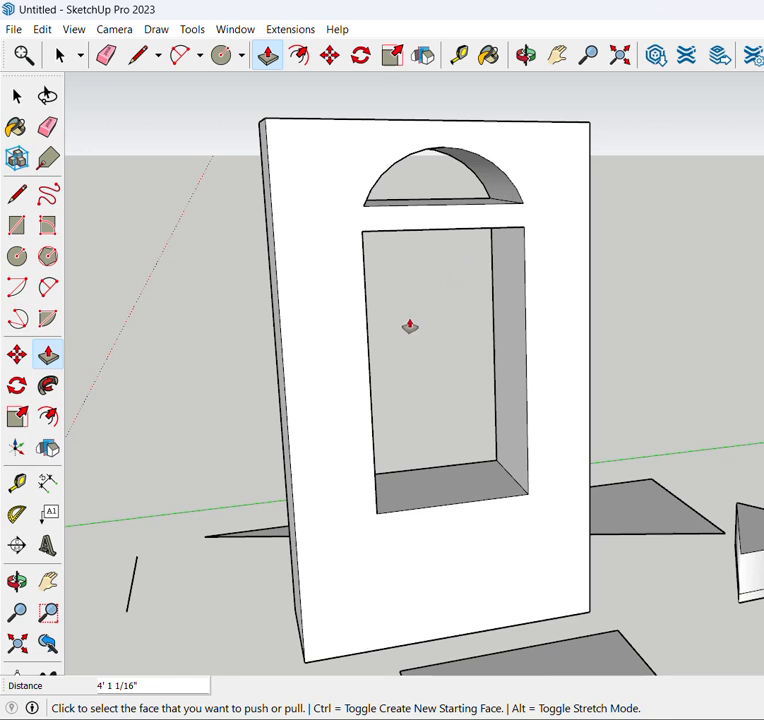
pyautogui.press('space')
# Step: Draw a circle with a radius of about 1' 5 7/16" on the block's front face below the window opening
pyautogui.scroll(-1, 419, 318)
pyautogui.scroll(-1, 440, 566)
pyautogui.scroll(3, 406, 430)
pyautogui.scroll(-2, 430, 498)
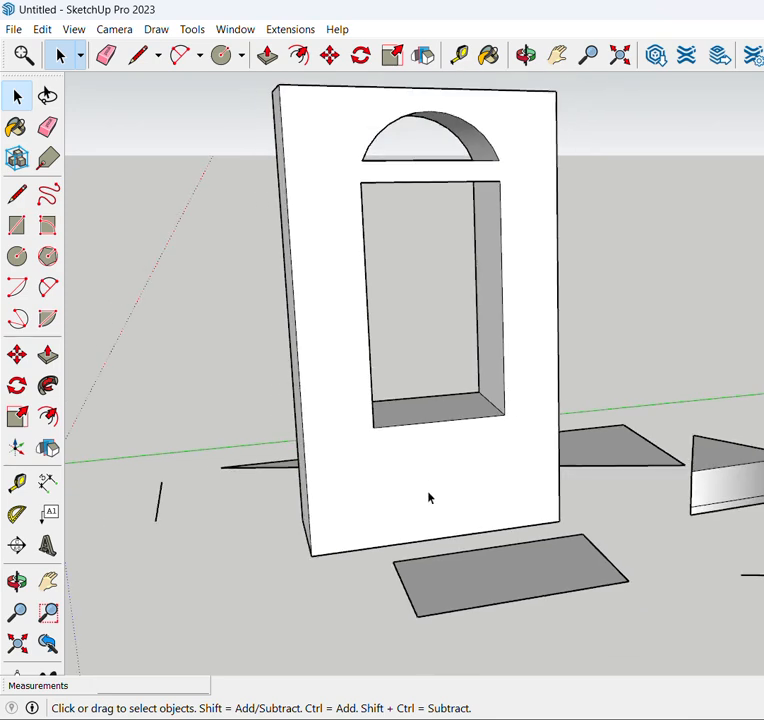
pyautogui.scroll(2, 448, 425)
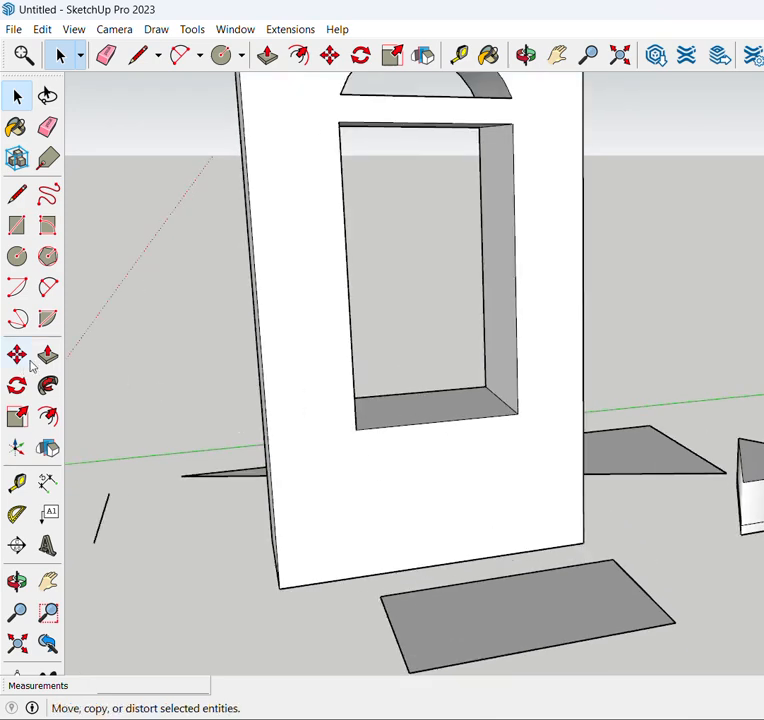
pyautogui.press('c')
pyautogui.scroll(3, 404, 498)
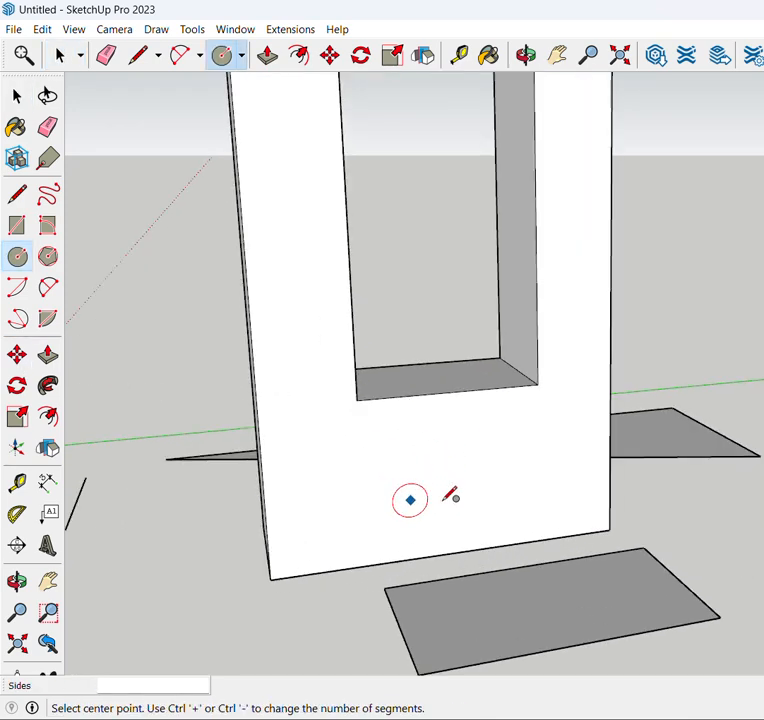
pyautogui.click(437, 464)
pyautogui.click(466, 519)
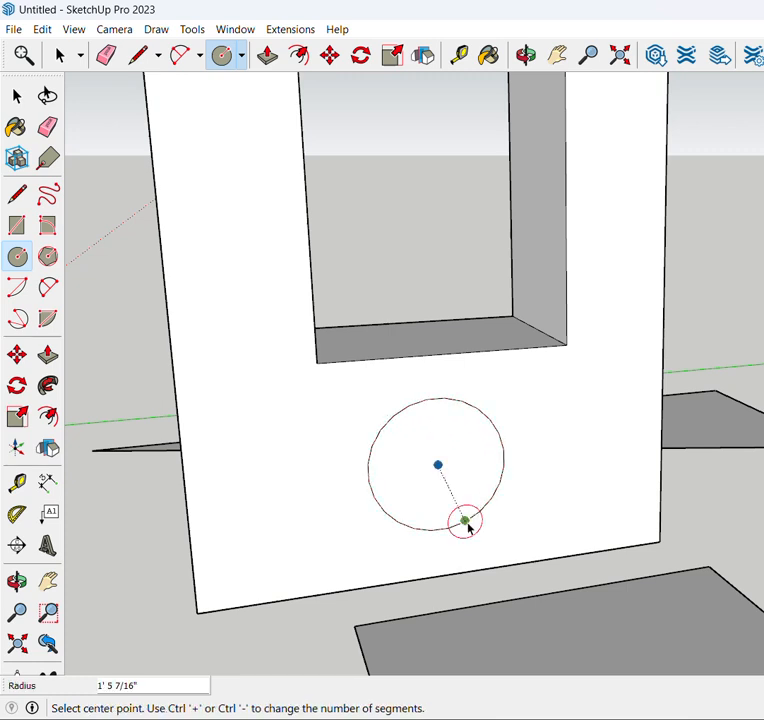
pyautogui.press('space')
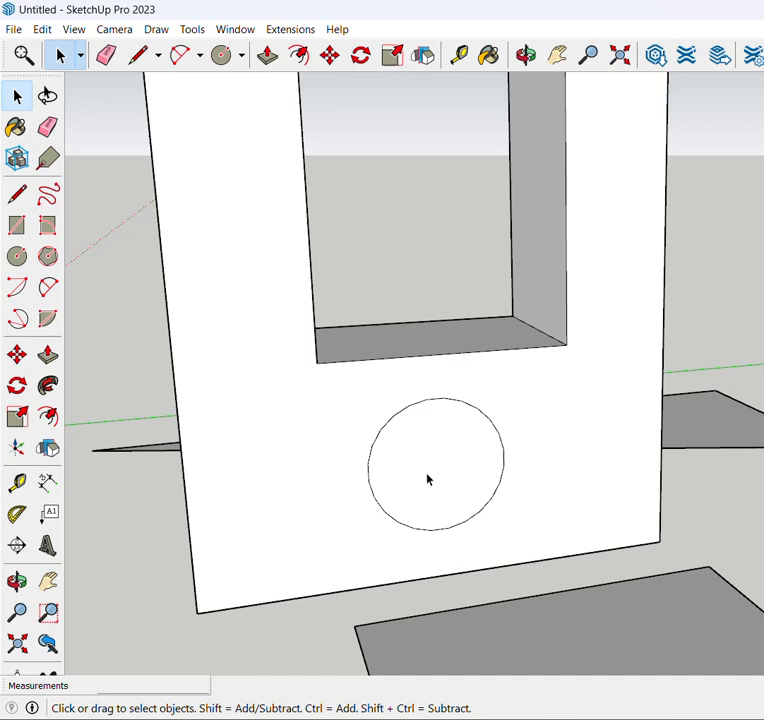
# Step: Push/Pull the circular face 4' 1 1/16" through the block to cut a round hole below the window opening
pyautogui.click(427, 480)
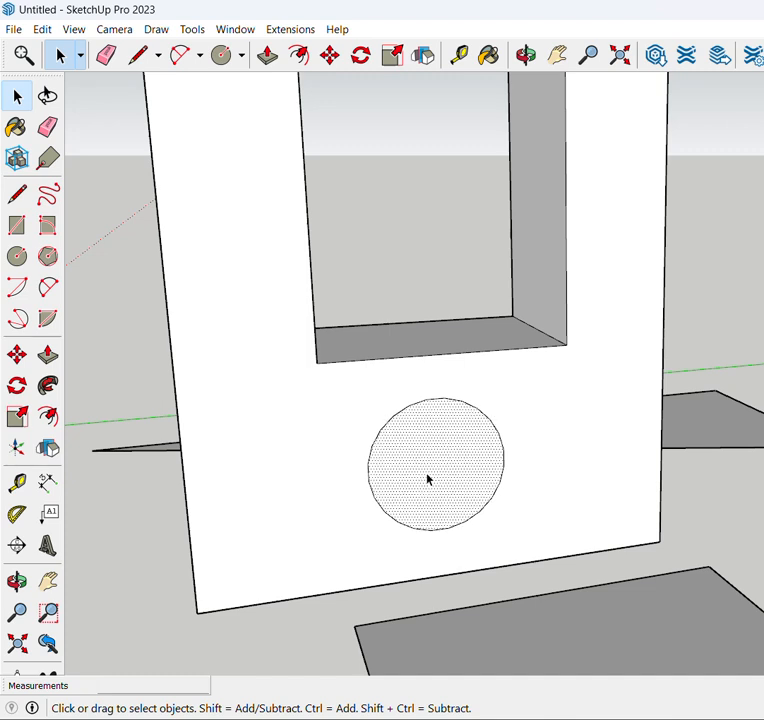
pyautogui.press('p')
pyautogui.scroll(4, 468, 476)
pyautogui.moveTo(468, 473); pyautogui.dragTo(454, 540, button='middle')
pyautogui.scroll(-3, 449, 522)
pyautogui.click(470, 500)
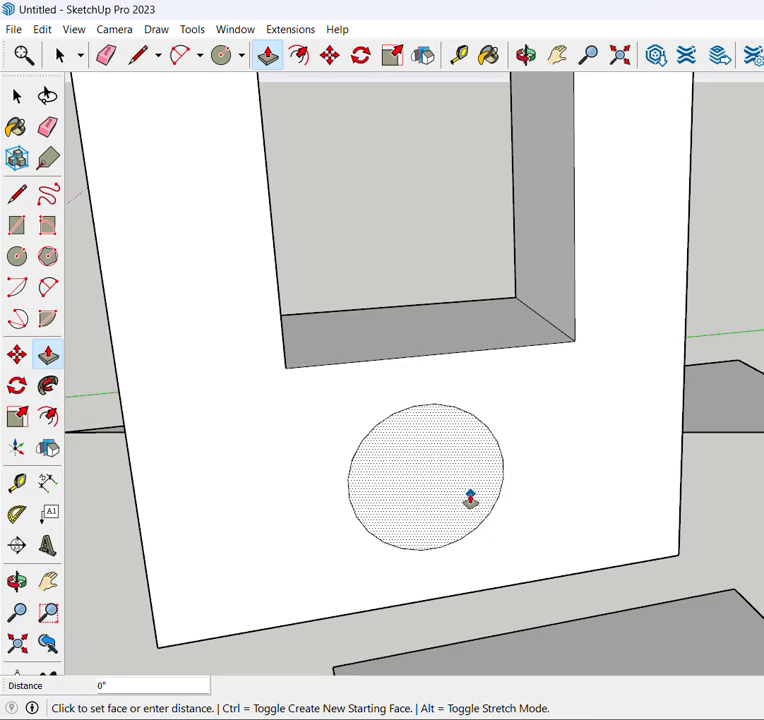
pyautogui.click(398, 312)
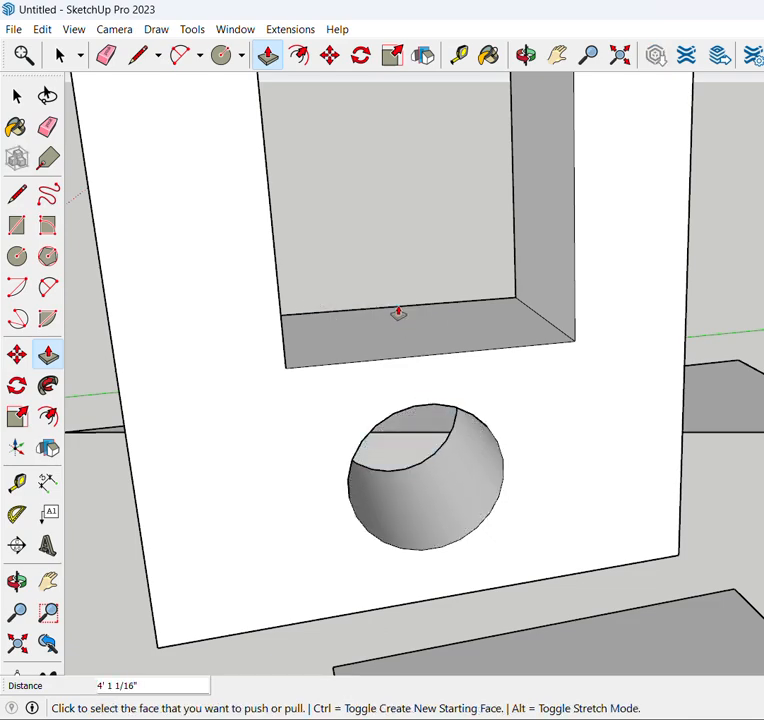
pyautogui.scroll(-3, 405, 310)
pyautogui.moveTo(414, 307); pyautogui.dragTo(418, 431, button='middle')
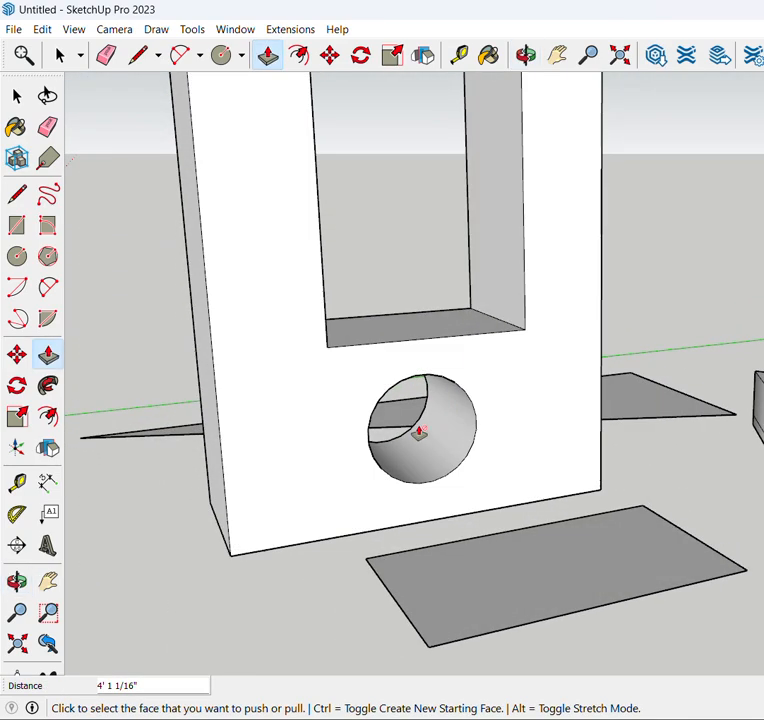
# Step: Leave Push/Pull and examine the block's arched, rectangular and round openings from the front and from above
pyautogui.scroll(-6, 367, 498)
pyautogui.scroll(3, 408, 374)
pyautogui.press('space')
pyautogui.scroll(3, 390, 367)
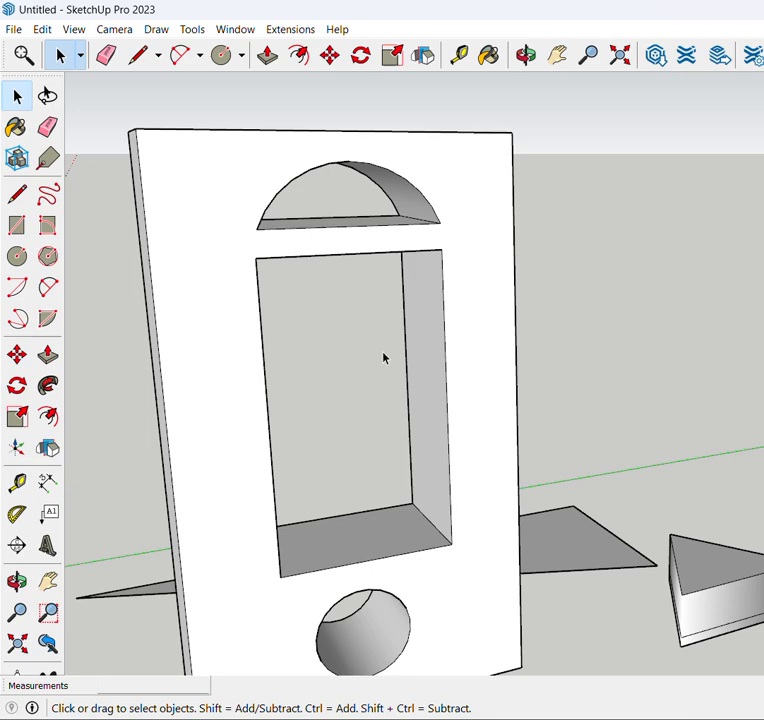
pyautogui.scroll(-4, 434, 299)
pyautogui.moveTo(434, 299); pyautogui.dragTo(443, 456, button='middle')
pyautogui.scroll(-3, 443, 456)
pyautogui.scroll(3, 360, 271)
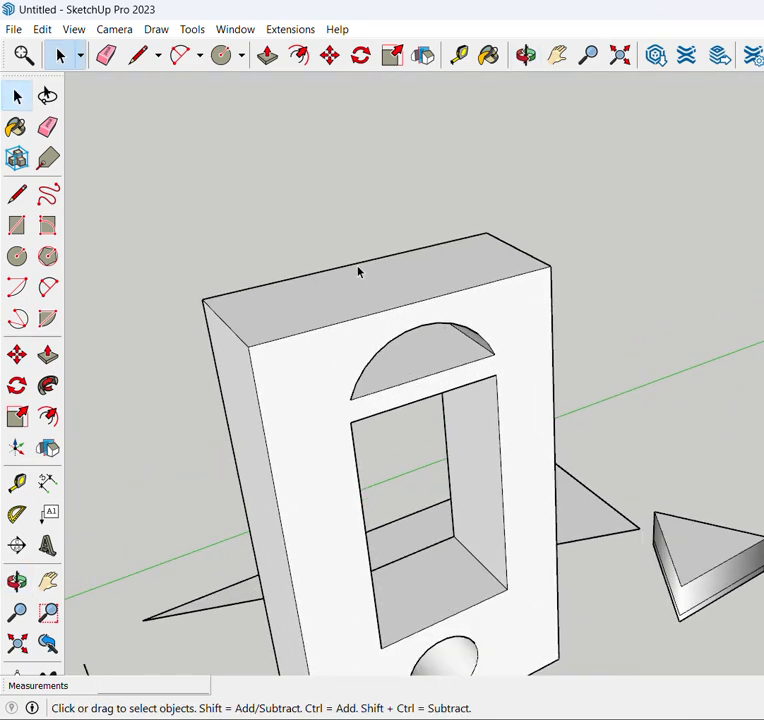
pyautogui.scroll(-4, 370, 262)
pyautogui.scroll(1, 480, 425)
pyautogui.scroll(3, 480, 425)
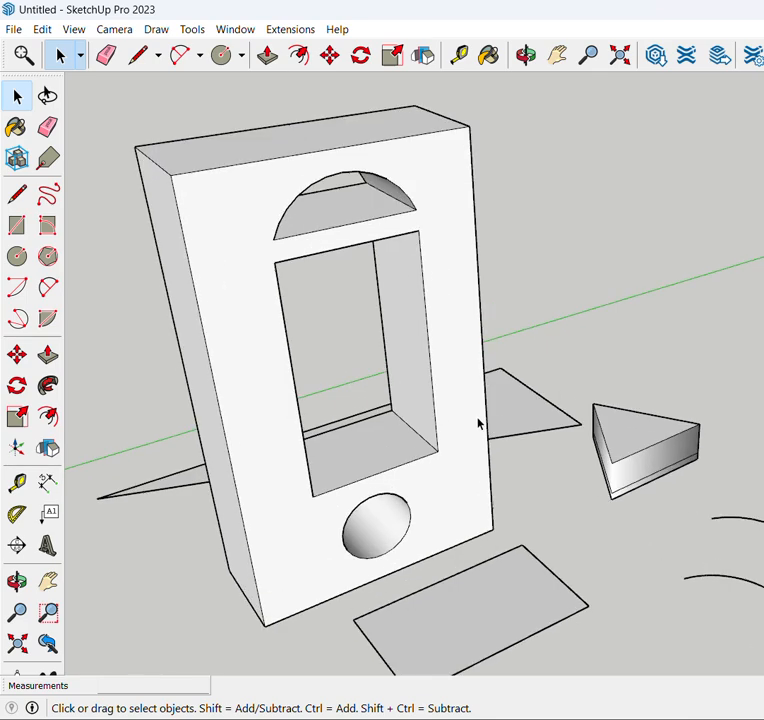
pyautogui.scroll(-2, 307, 418)
pyautogui.scroll(-2, 376, 482)
pyautogui.scroll(-2, 376, 482)
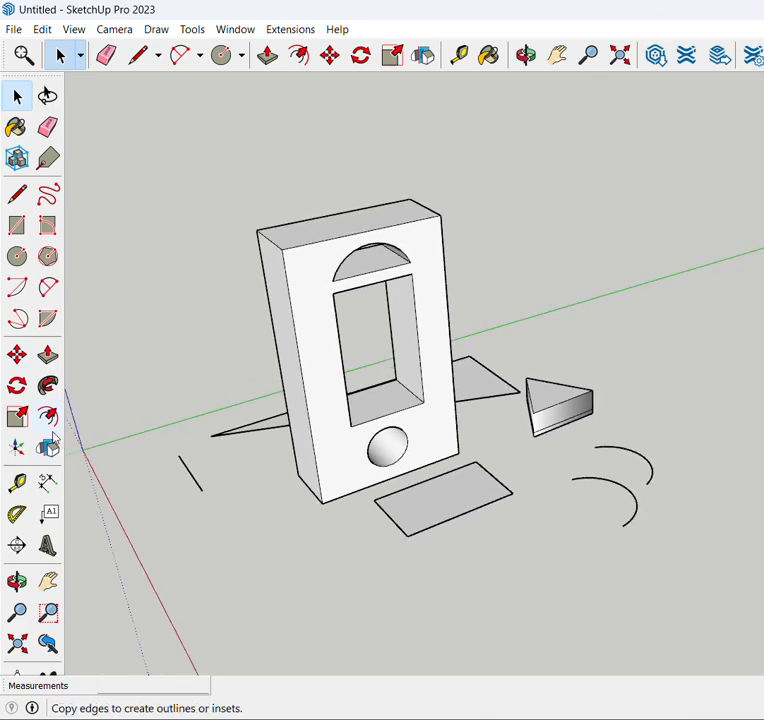
pyautogui.scroll(3, 341, 491)
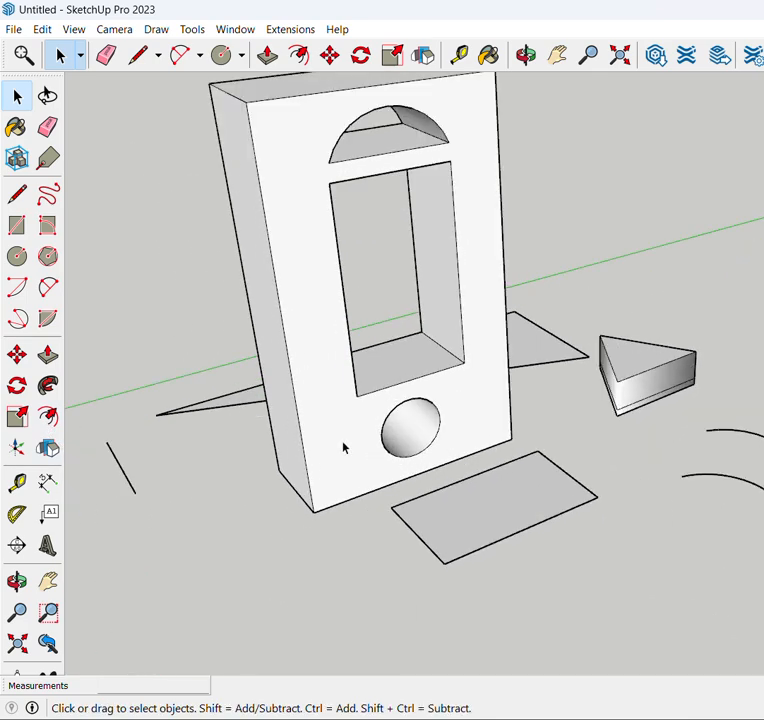
pyautogui.scroll(-2, 344, 409)
pyautogui.scroll(2, 339, 399)
pyautogui.scroll(-1, 349, 400)
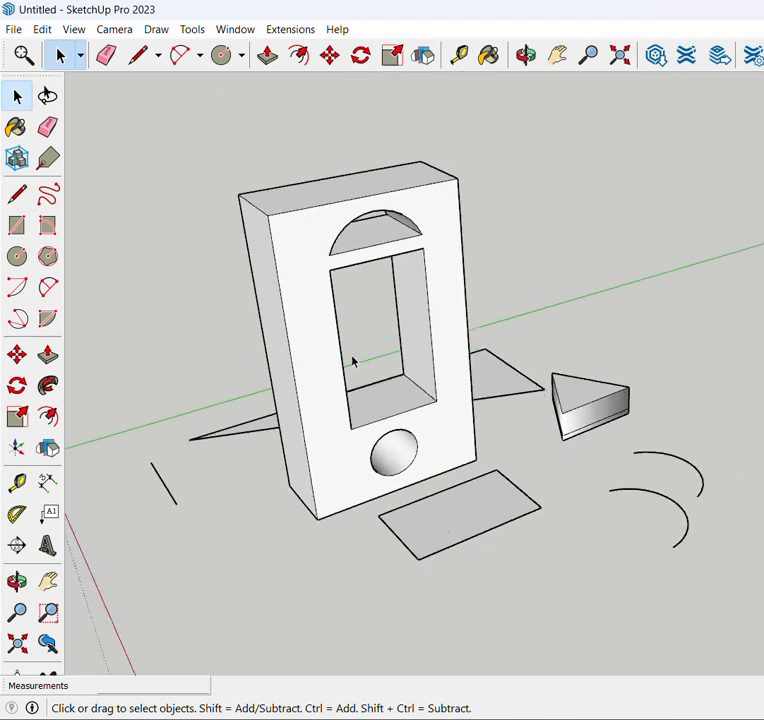
pyautogui.scroll(2, 305, 211)
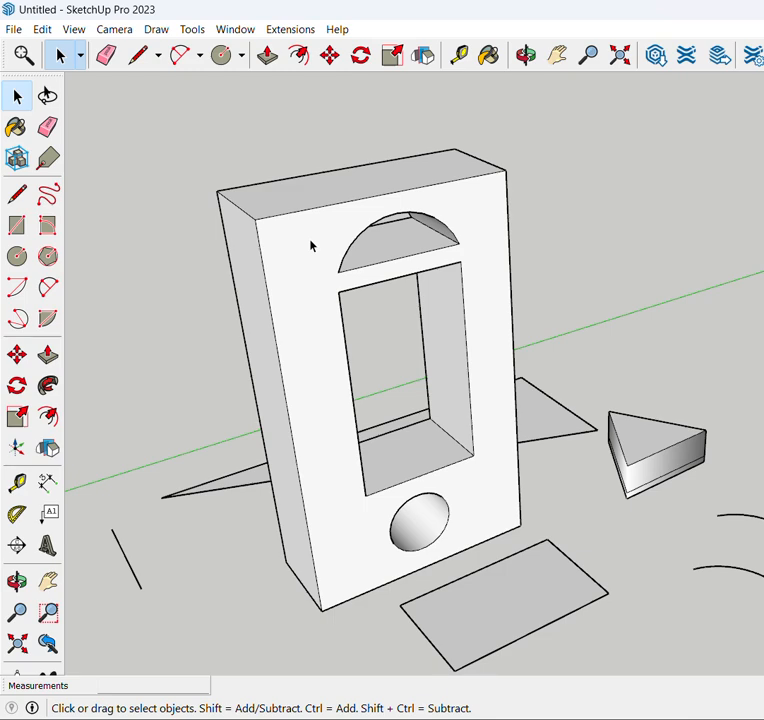
# Step: Select the block's front face alone, with all its connected geometry, and with only its bounding edges
pyautogui.click(305, 271)
pyautogui.scroll(-2, 309, 254)
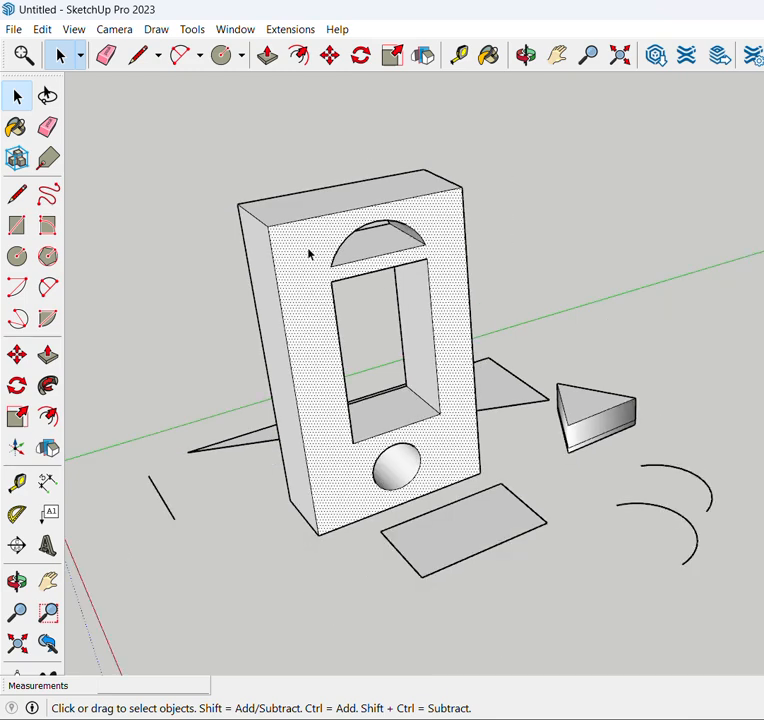
pyautogui.scroll(2, 321, 327)
pyautogui.scroll(1, 352, 173)
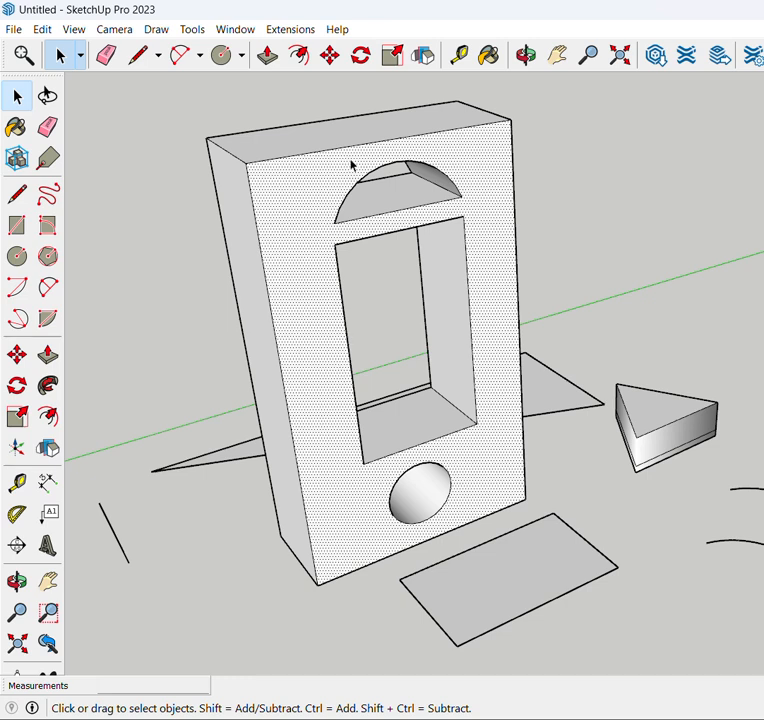
pyautogui.tripleClick(326, 377)
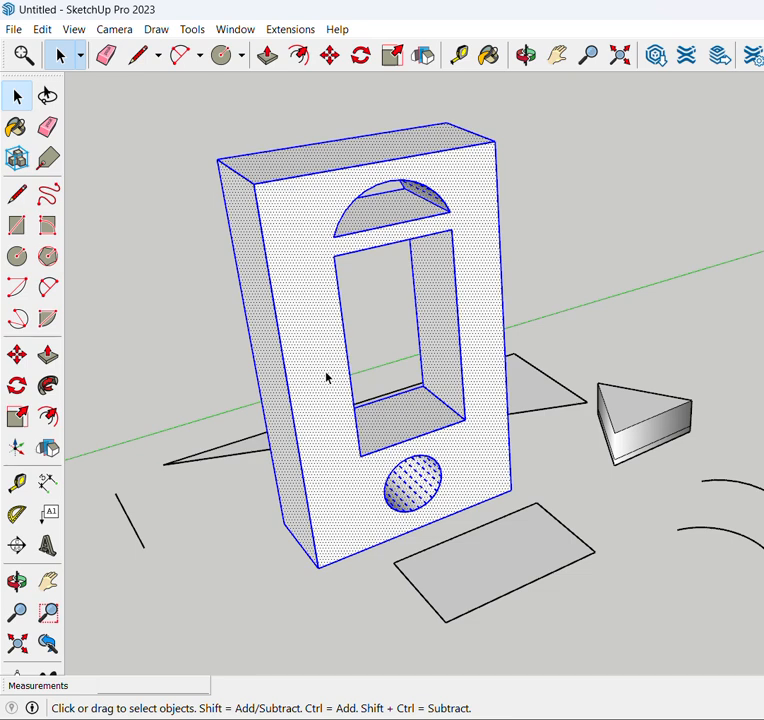
pyautogui.scroll(-2, 372, 350)
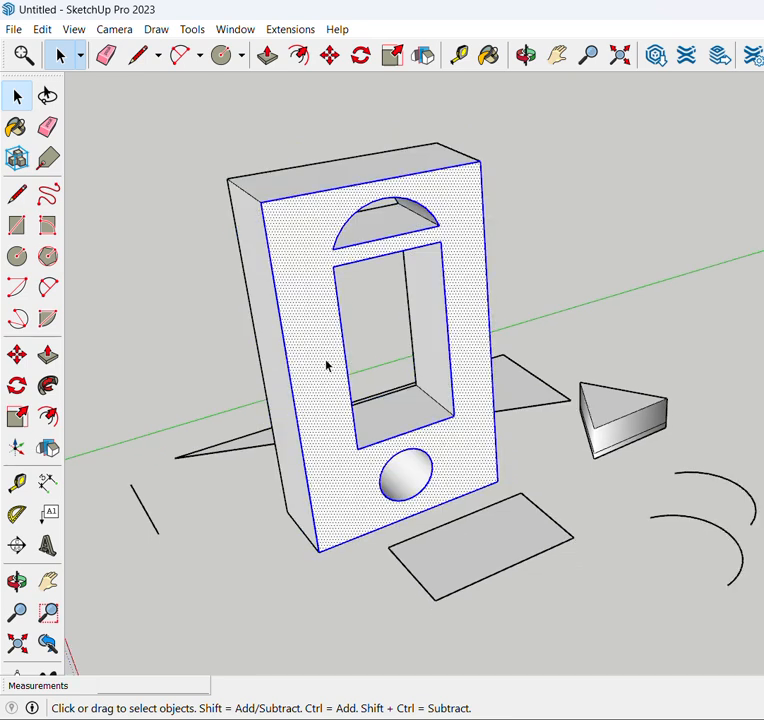
pyautogui.scroll(3, 326, 366)
pyautogui.scroll(-1, 326, 366)
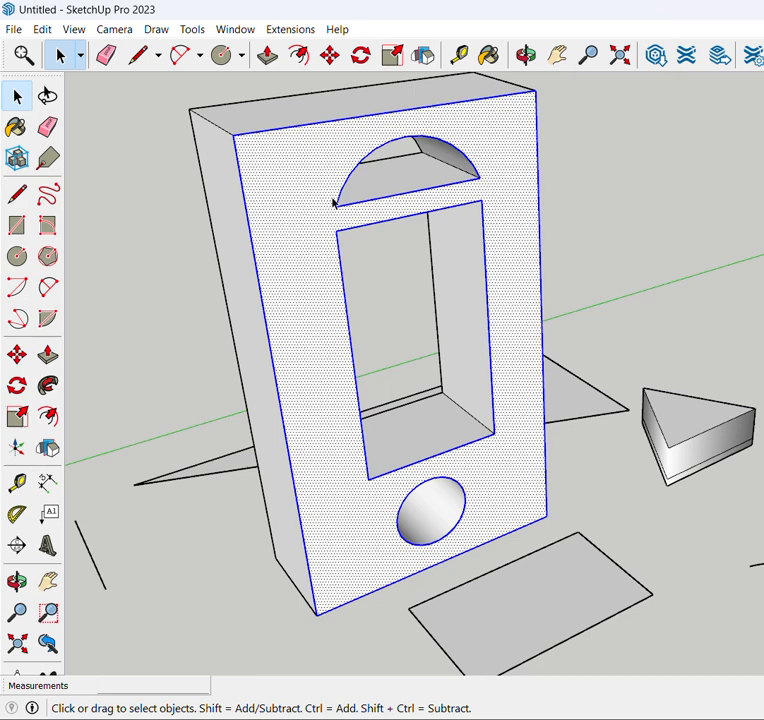
pyautogui.scroll(-1, 297, 259)
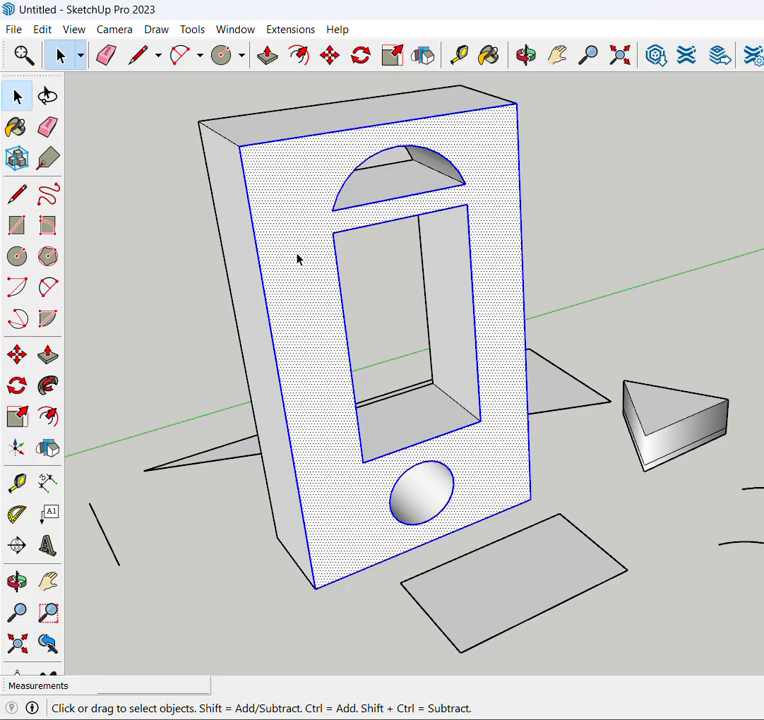
# Step: Select all geometry connected to the block's front face and examine the highlighted block from several angles
pyautogui.tripleClick(297, 259)
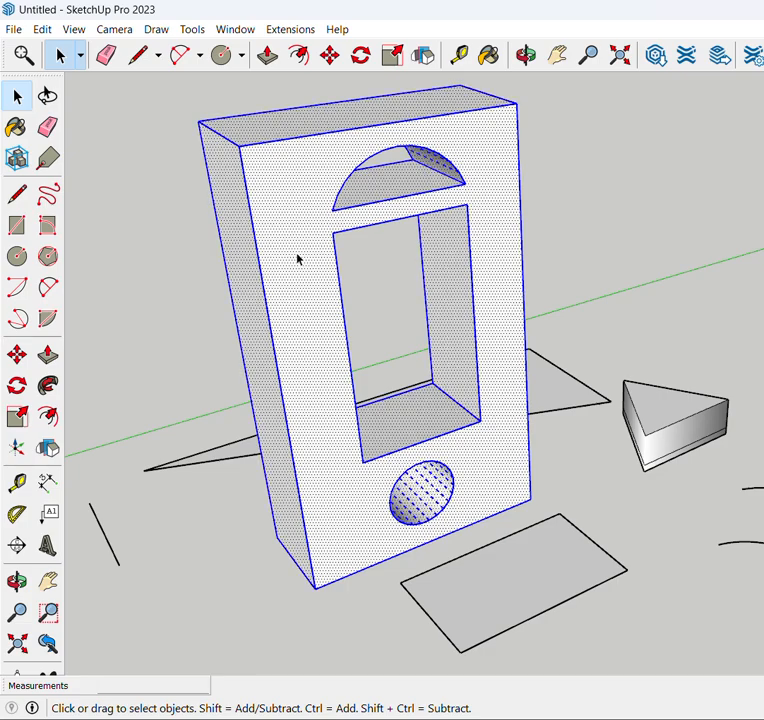
pyautogui.scroll(-1, 297, 355)
pyautogui.moveTo(362, 399); pyautogui.dragTo(362, 363, button='middle')
pyautogui.scroll(3, 360, 380)
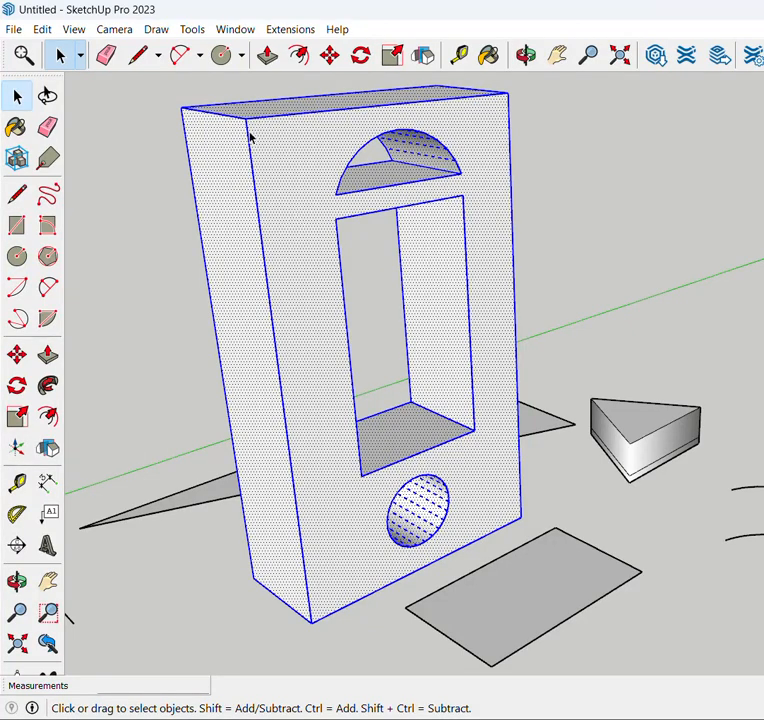
pyautogui.scroll(-3, 228, 305)
pyautogui.moveTo(457, 280); pyautogui.dragTo(329, 288, button='middle')
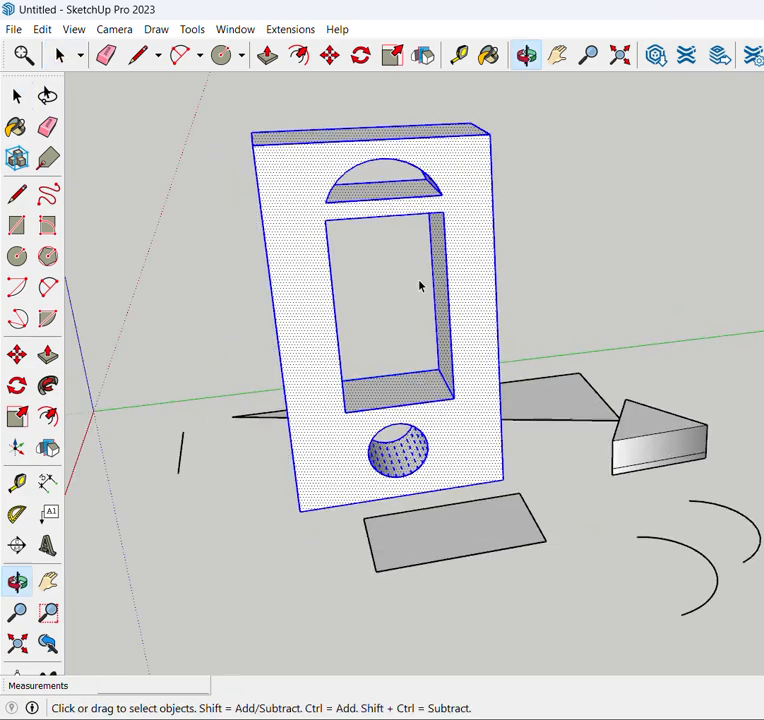
pyautogui.scroll(3, 355, 311)
pyautogui.moveTo(353, 350); pyautogui.dragTo(449, 340, button='middle')
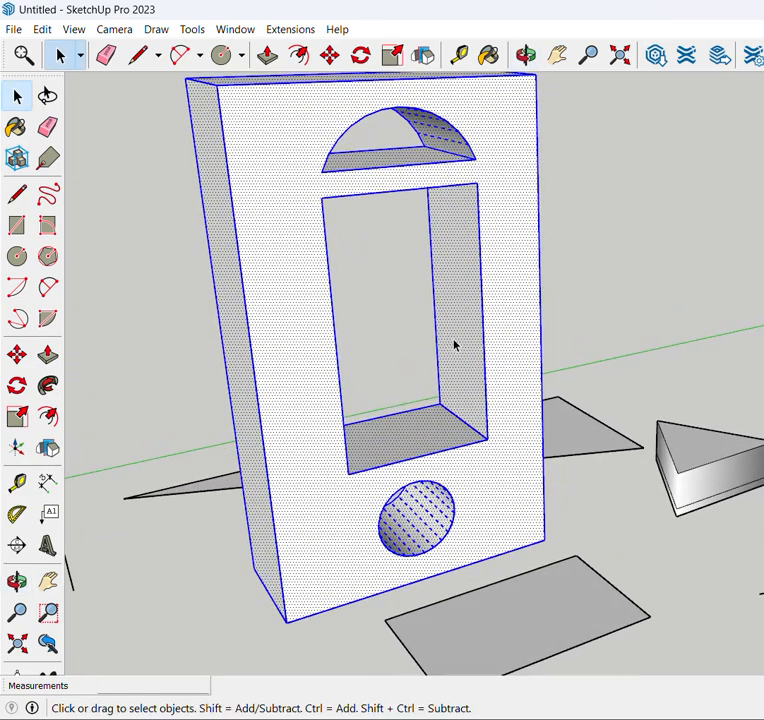
pyautogui.scroll(-1, 414, 360)
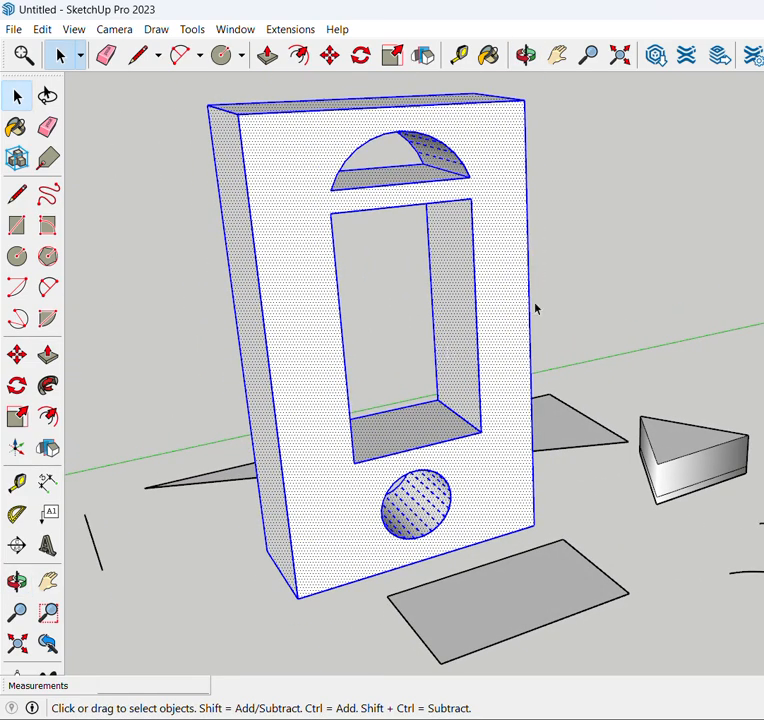
# Step: Clear the selection, and select the front face alone and the rectangular opening's upper front edge alone
pyautogui.click(575, 284)
pyautogui.scroll(-2, 363, 235)
pyautogui.scroll(2, 330, 240)
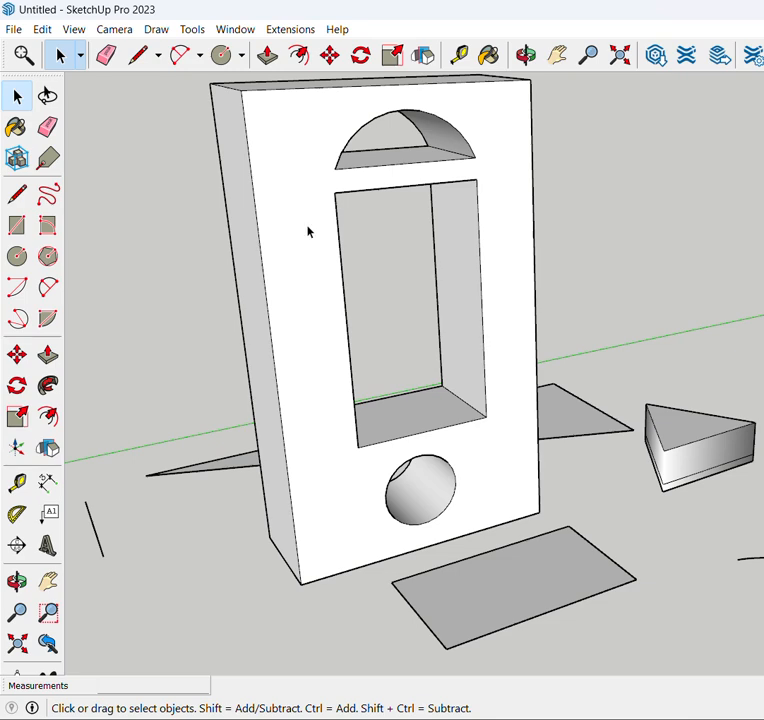
pyautogui.click(308, 232)
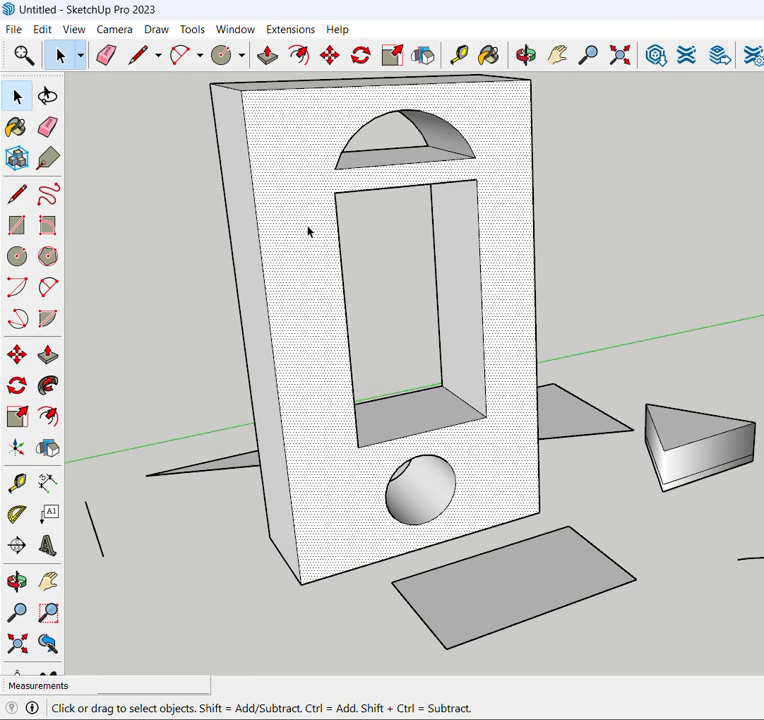
pyautogui.moveTo(308, 232); pyautogui.dragTo(317, 268, button='middle')
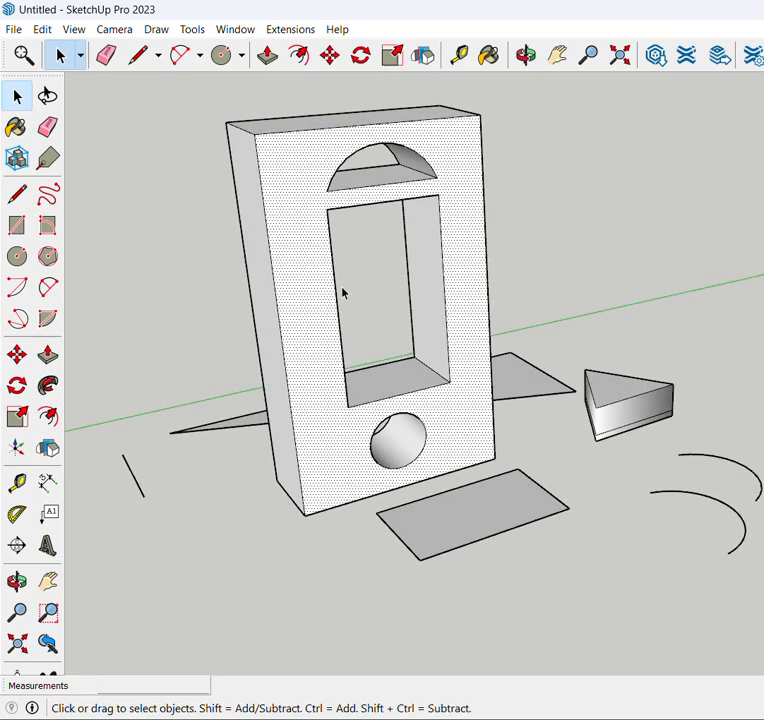
pyautogui.scroll(1, 343, 292)
pyautogui.click(340, 209)
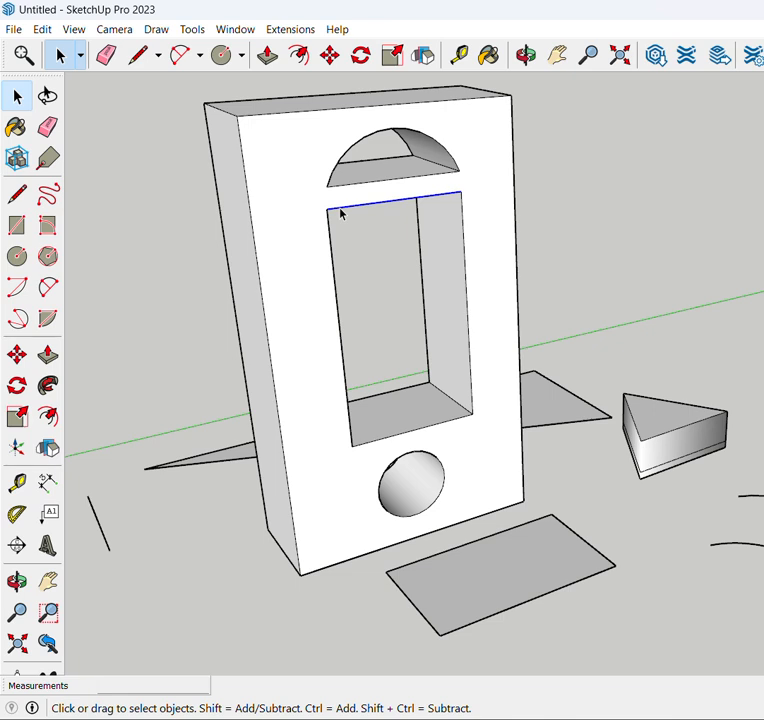
# Step: Select the front face with its bounding edges, extend the selection to the whole block, and compare it with the separate shapes around it
pyautogui.doubleClick(296, 286)
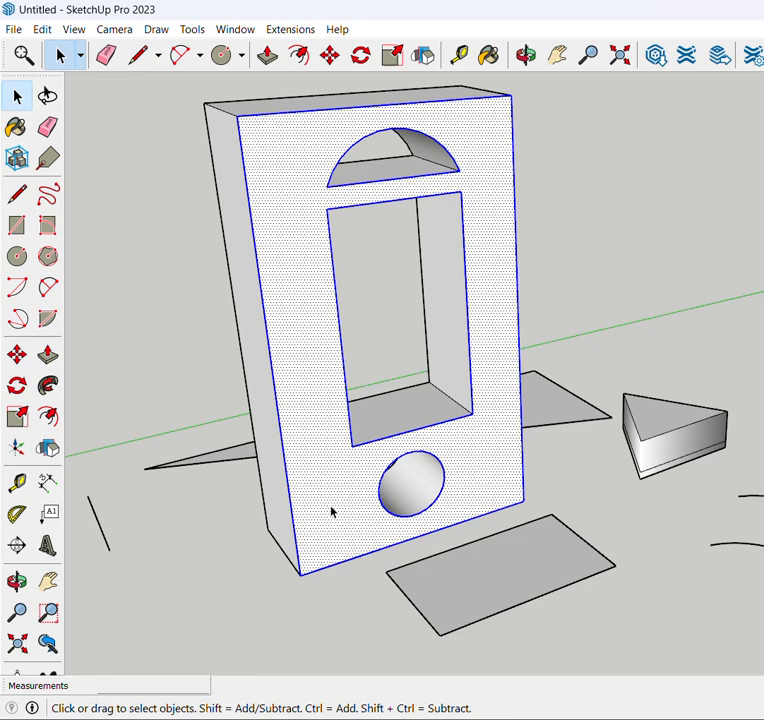
pyautogui.tripleClick(315, 313)
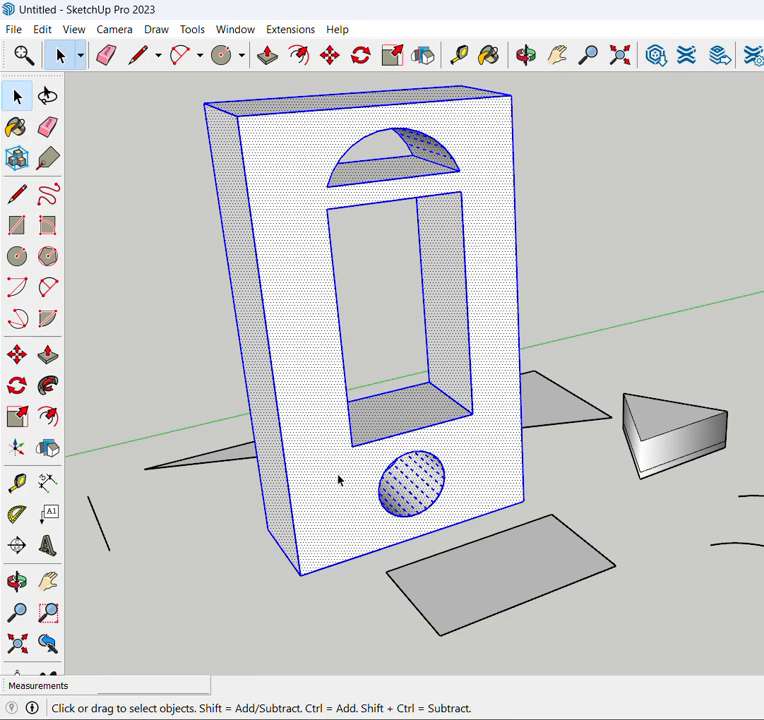
pyautogui.scroll(-2, 328, 465)
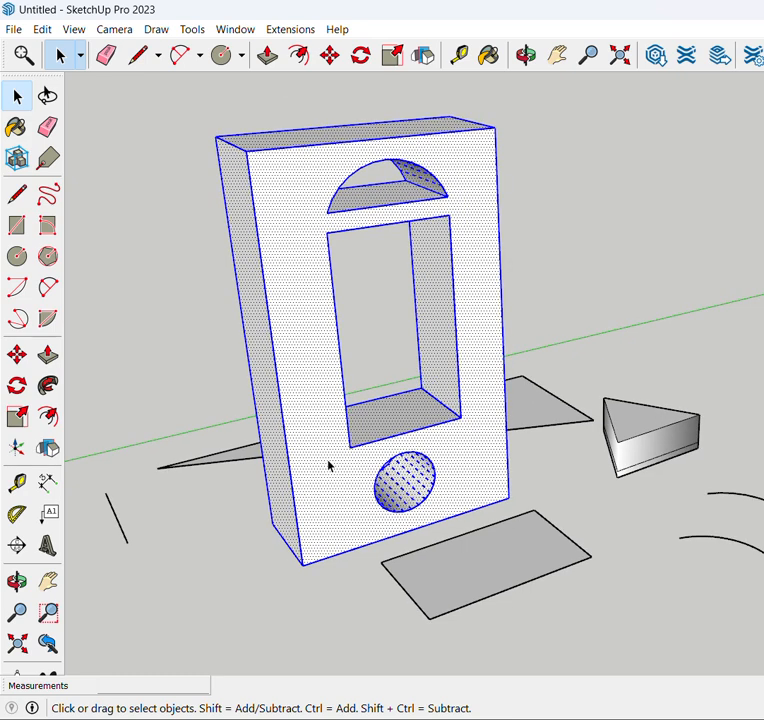
pyautogui.scroll(-1, 328, 465)
pyautogui.scroll(-1, 290, 478)
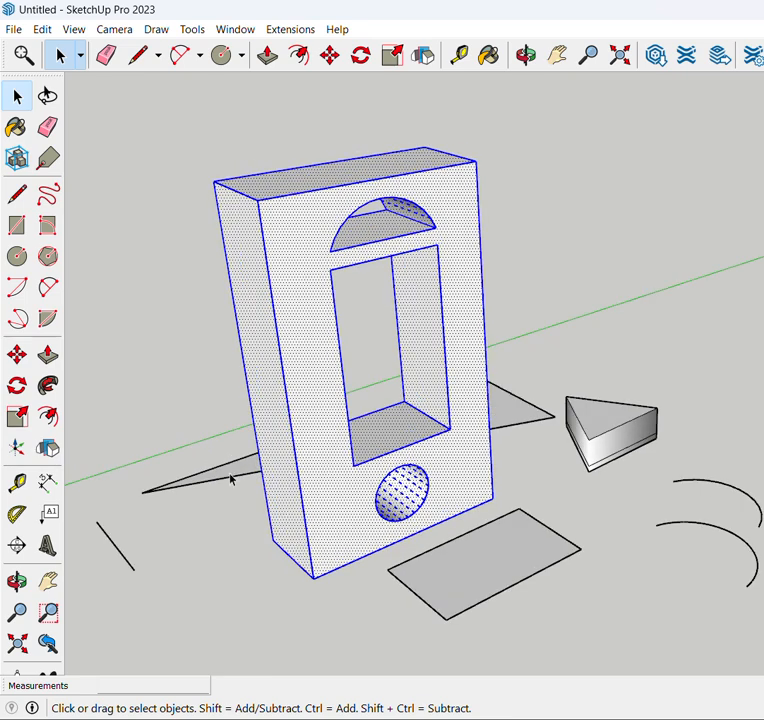
pyautogui.scroll(-2, 240, 348)
pyautogui.scroll(1, 486, 447)
pyautogui.moveTo(486, 447); pyautogui.dragTo(492, 420, button='middle')
pyautogui.scroll(-2, 503, 396)
pyautogui.scroll(3, 405, 490)
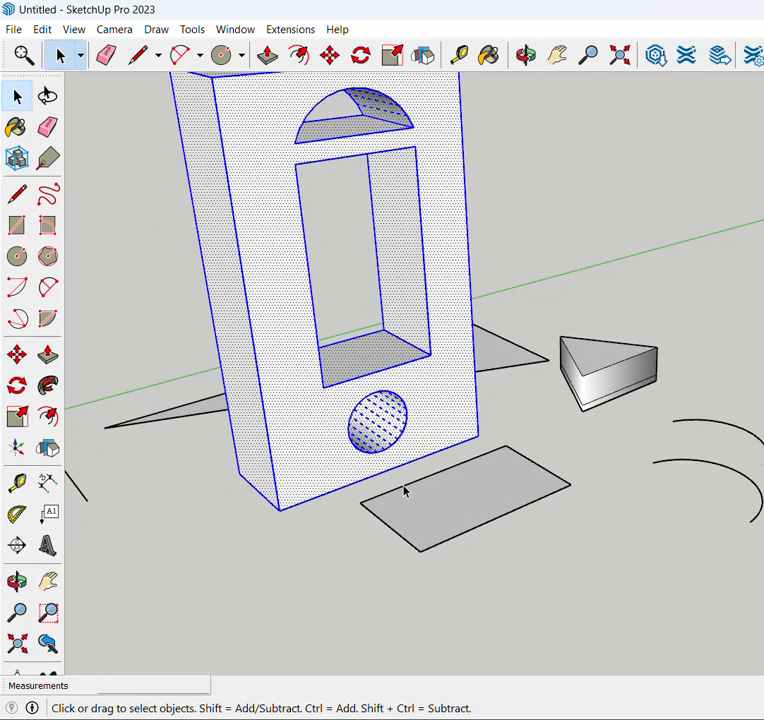
# Step: Move the flat rectangle with its edges about 1' 8 1/2" by its back corner onto the block's nearest lower front corner
pyautogui.scroll(3, 420, 475)
pyautogui.click(471, 530)
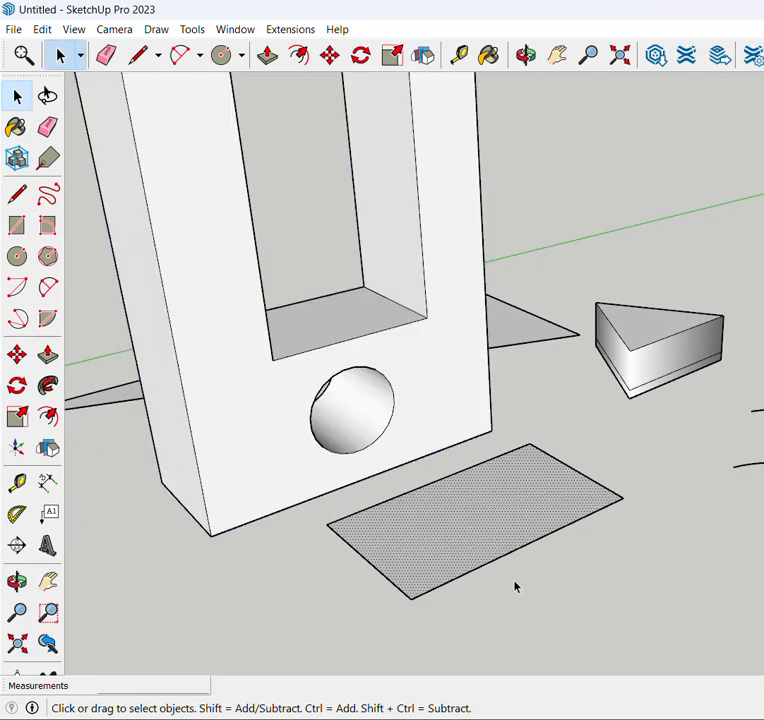
pyautogui.doubleClick(507, 528)
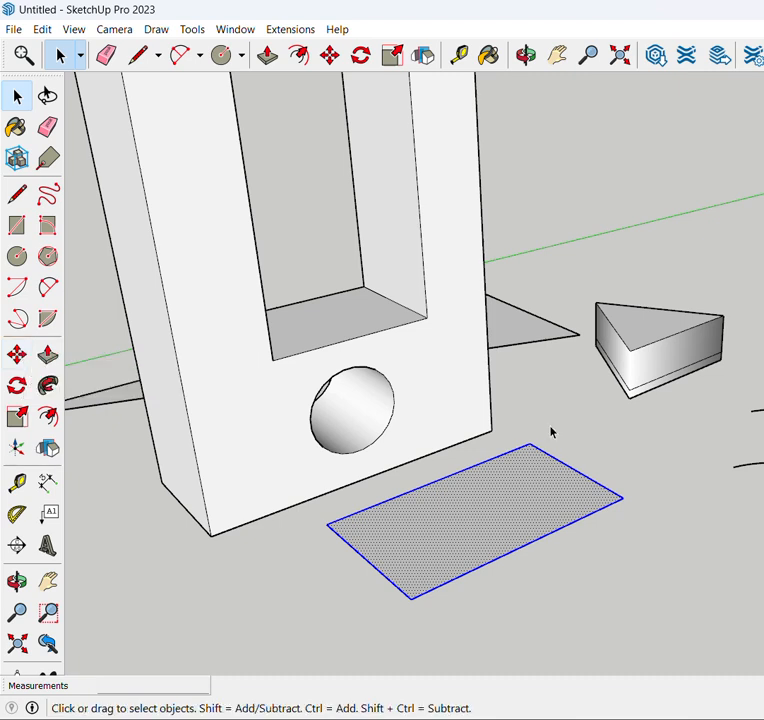
pyautogui.press('m')
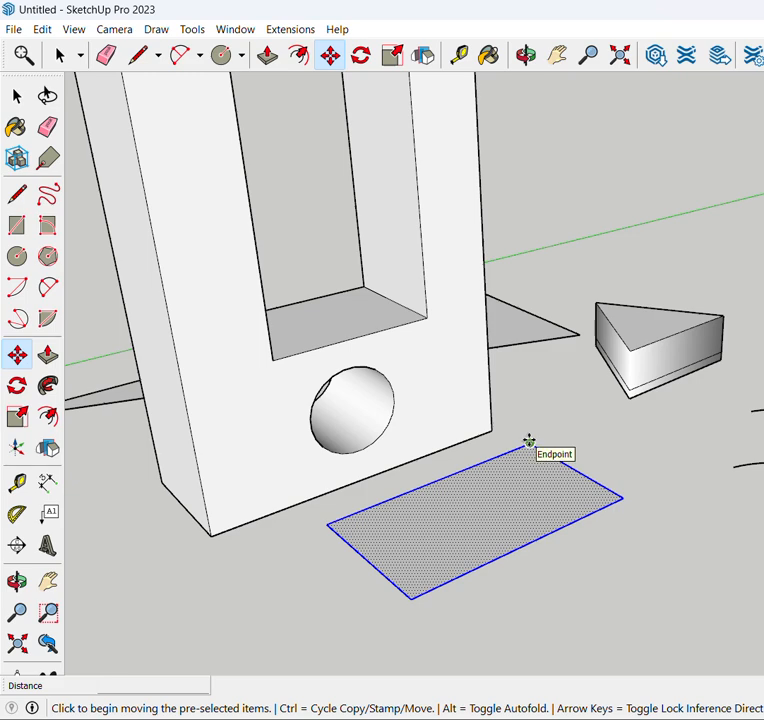
pyautogui.click(529, 441)
pyautogui.click(491, 430)
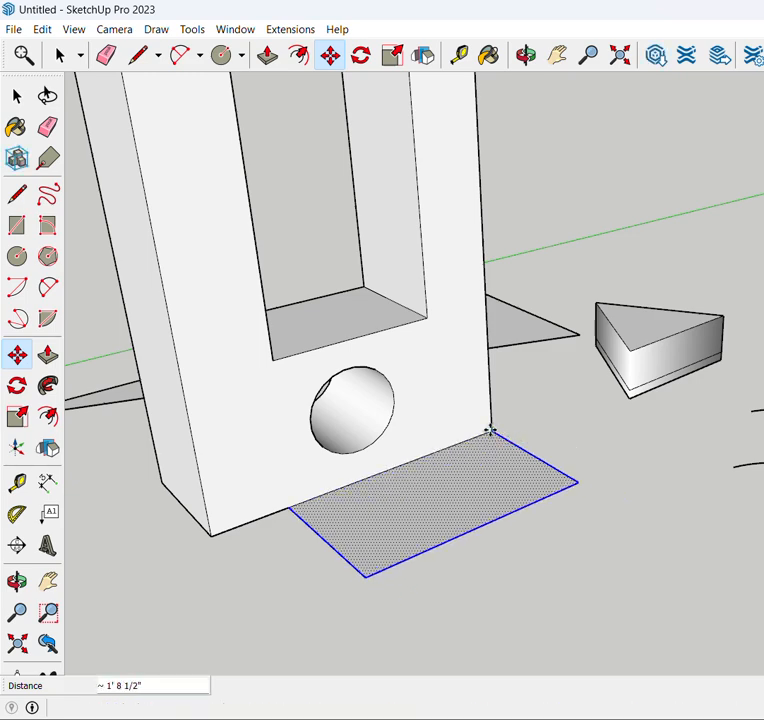
pyautogui.moveTo(534, 424); pyautogui.dragTo(542, 431, button='middle')
pyautogui.press('space')
pyautogui.scroll(-3, 482, 490)
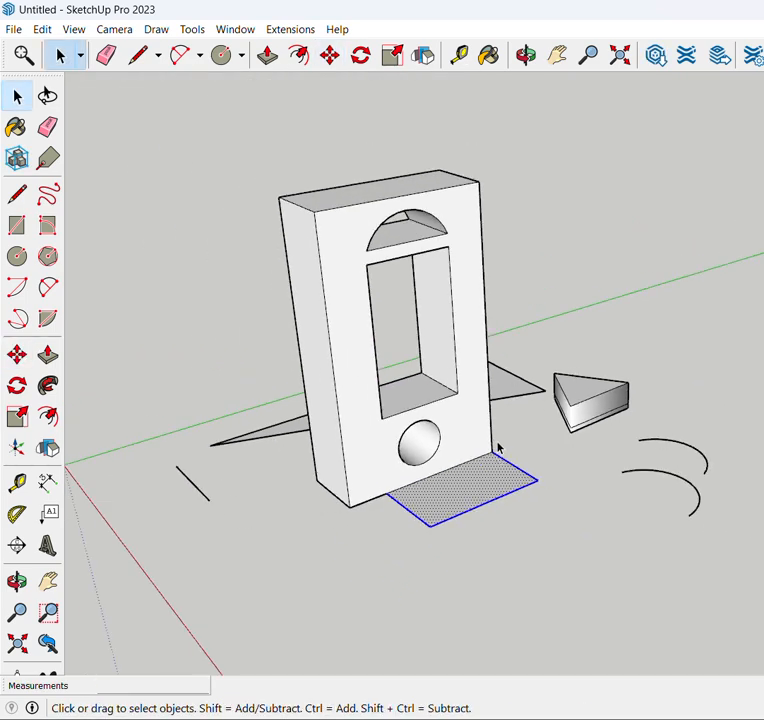
# Step: Select the block's front face alone, then all geometry connected to it, including the attached rectangle
pyautogui.click(486, 420)
pyautogui.scroll(2, 498, 481)
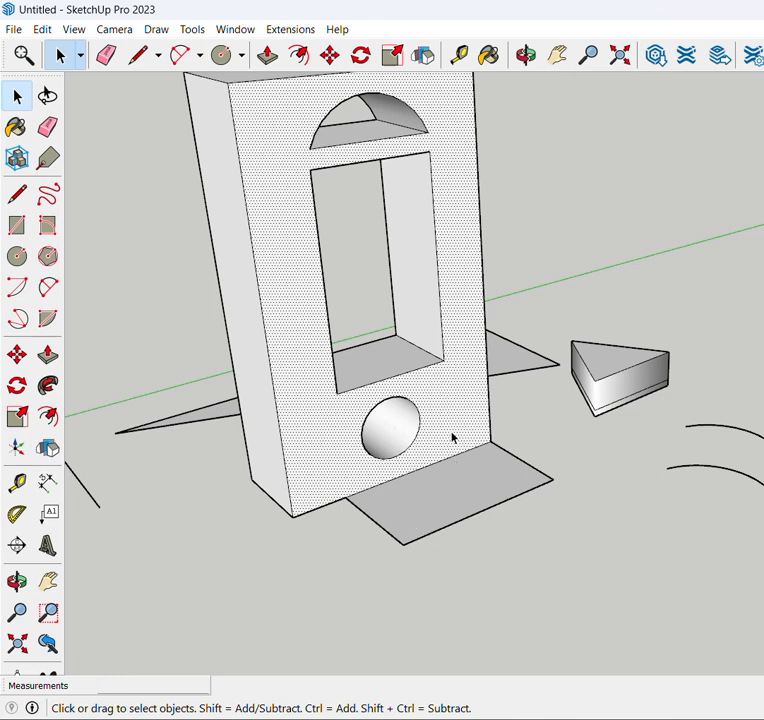
pyautogui.scroll(-1, 450, 560)
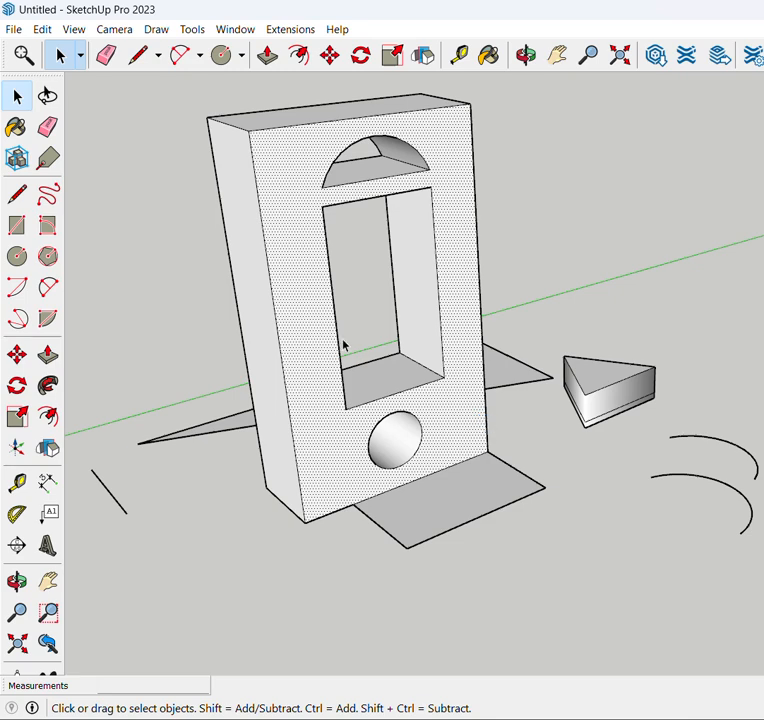
pyautogui.tripleClick(300, 291)
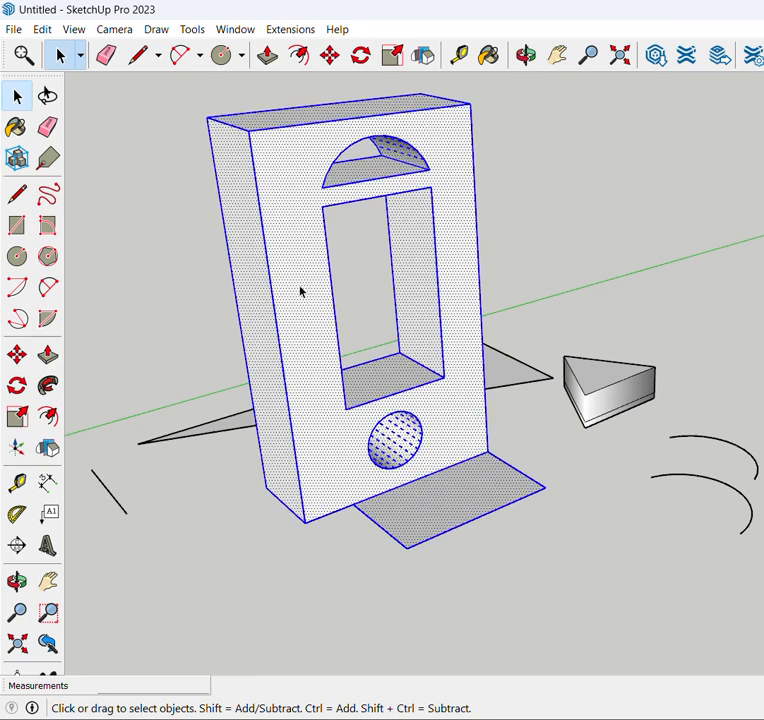
# Step: Clear the selection, and select the flat rectangle at the block's base together with its bounding edges
pyautogui.scroll(1, 372, 492)
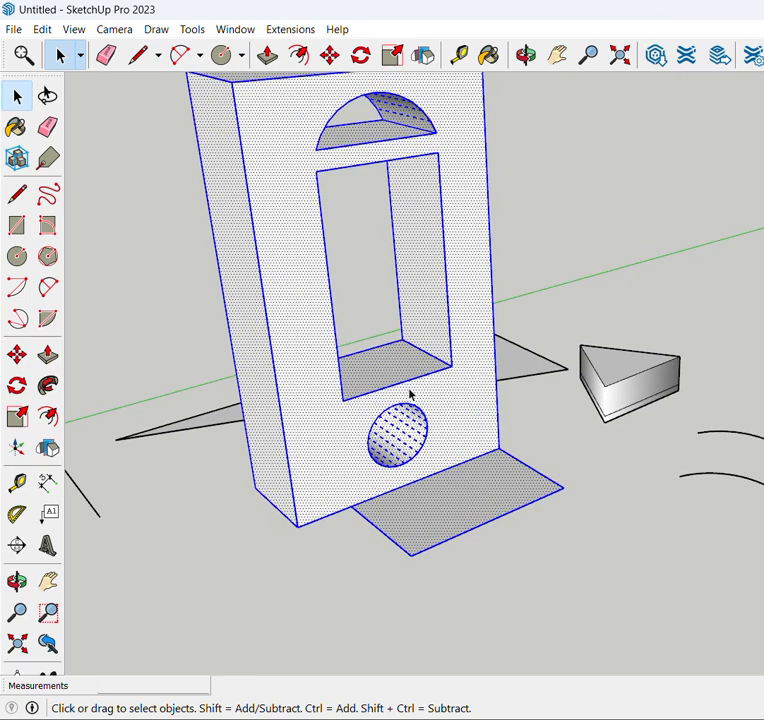
pyautogui.scroll(-3, 459, 496)
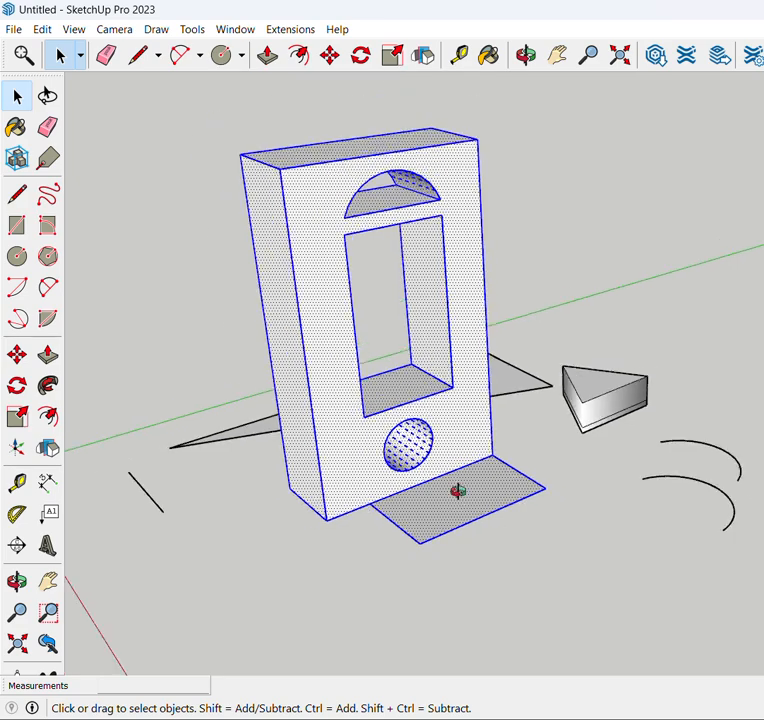
pyautogui.scroll(5, 437, 406)
pyautogui.click(610, 234)
pyautogui.scroll(-3, 404, 457)
pyautogui.scroll(1, 457, 447)
pyautogui.scroll(-2, 448, 518)
pyautogui.scroll(3, 440, 508)
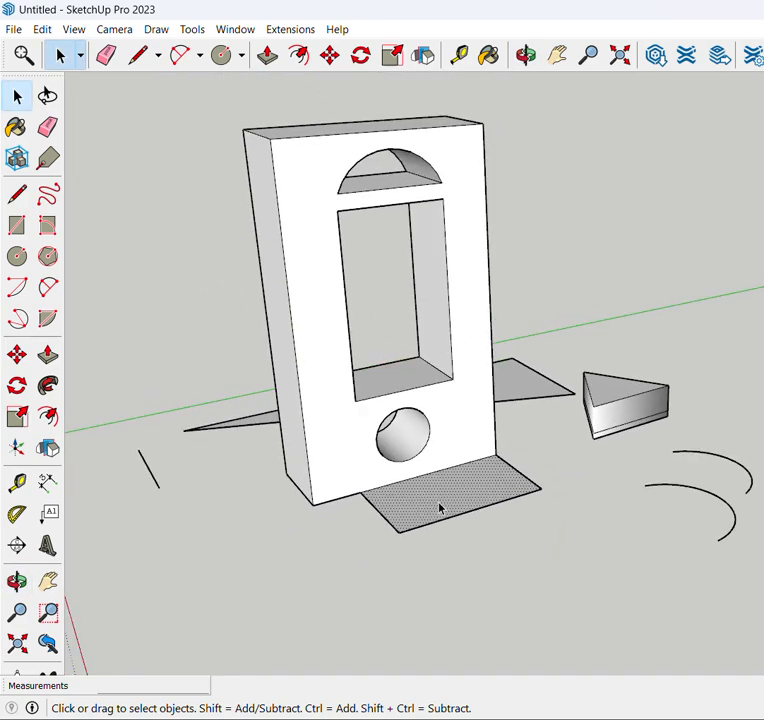
pyautogui.click(440, 508)
pyautogui.scroll(-1, 440, 508)
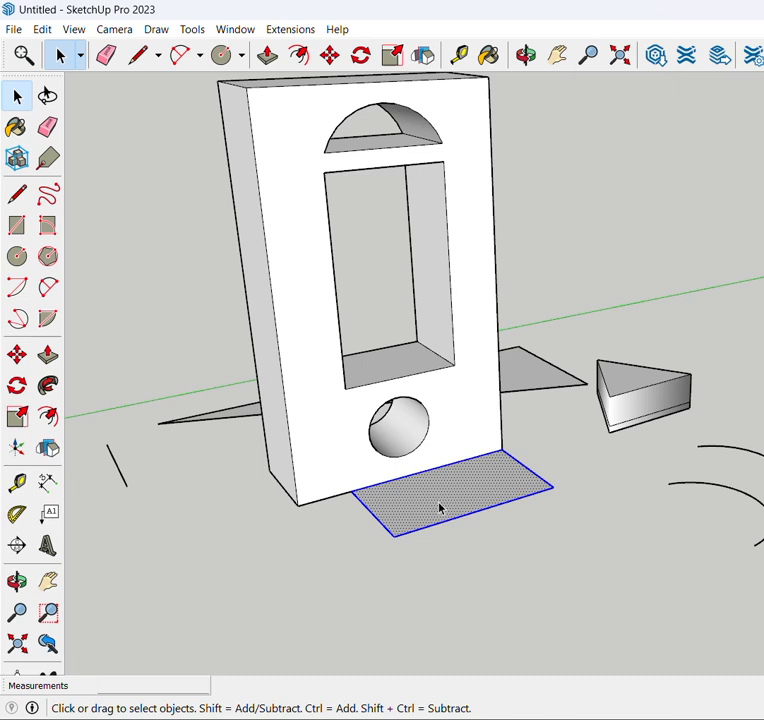
pyautogui.scroll(-3, 442, 520)
pyautogui.scroll(3, 440, 508)
pyautogui.scroll(1, 445, 504)
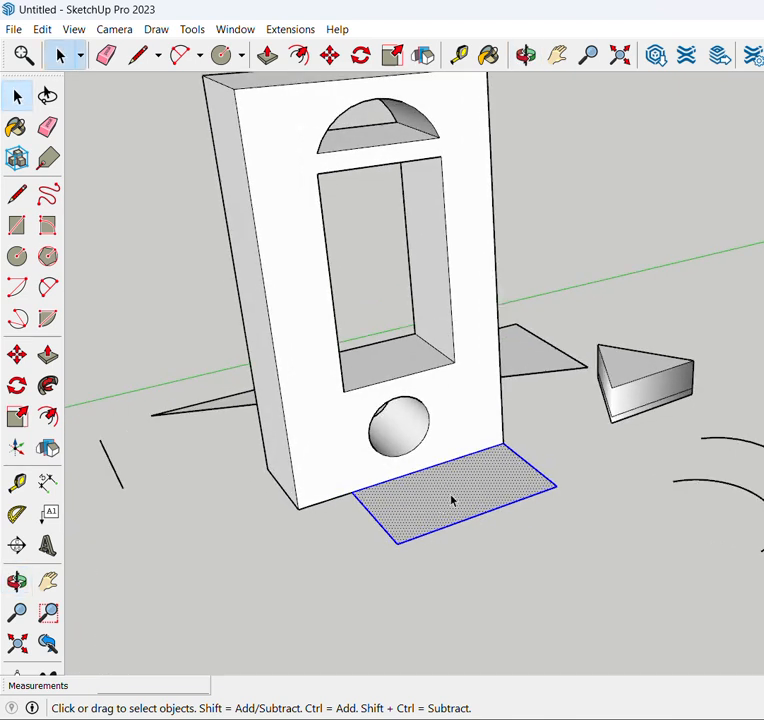
# Step: Try to move the attached rectangle by its back corner away from the block along the red axis
pyautogui.press('m')
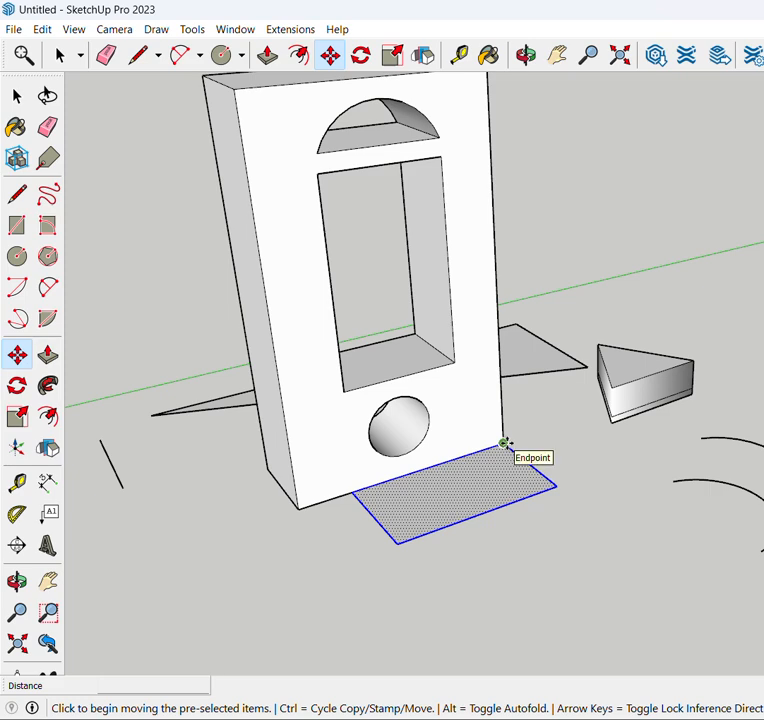
pyautogui.click(505, 442)
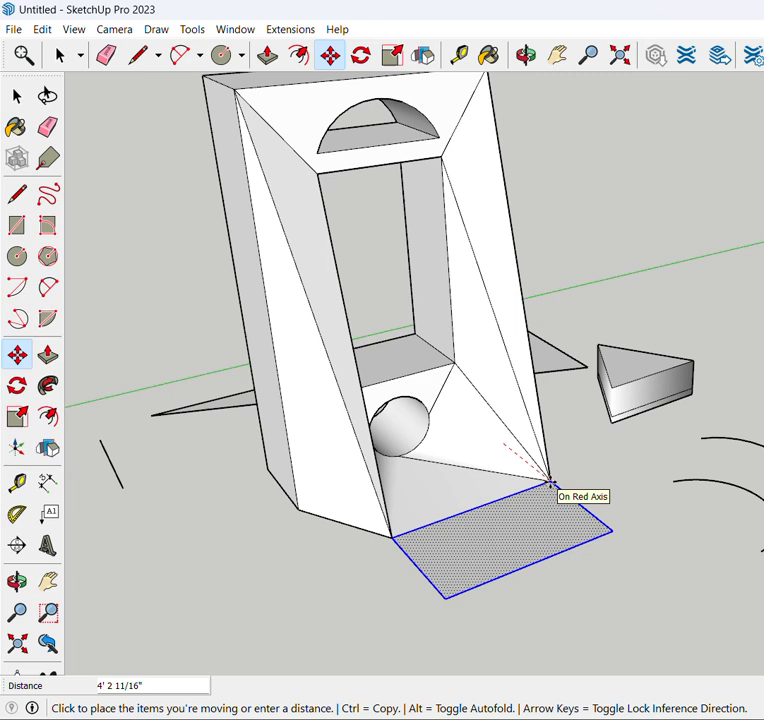
pyautogui.press('Escape')
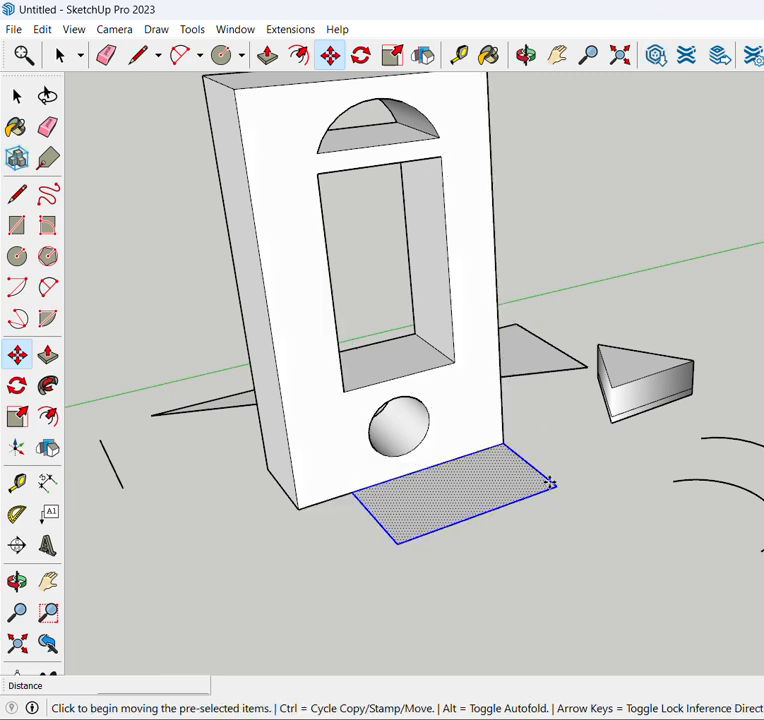
pyautogui.scroll(2, 480, 480)
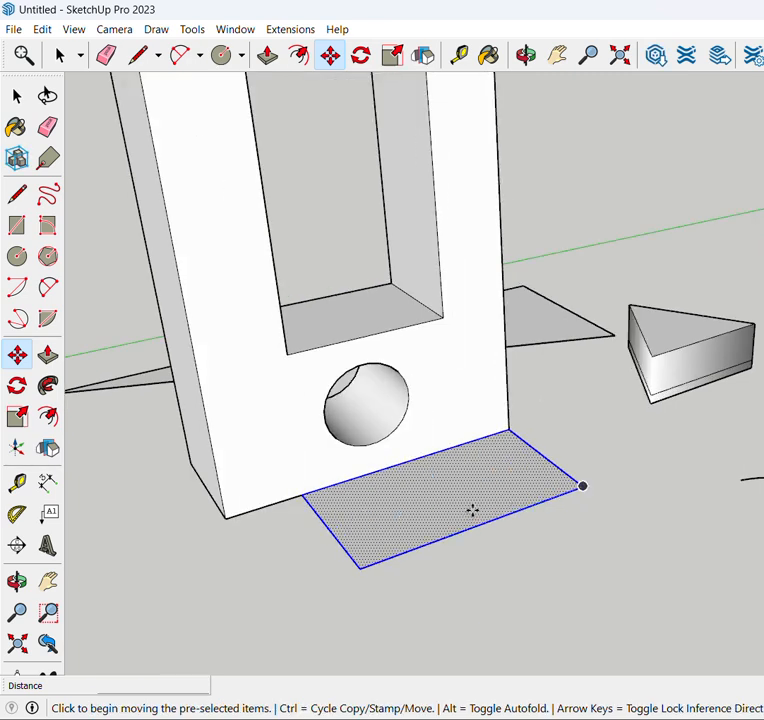
pyautogui.scroll(2, 472, 510)
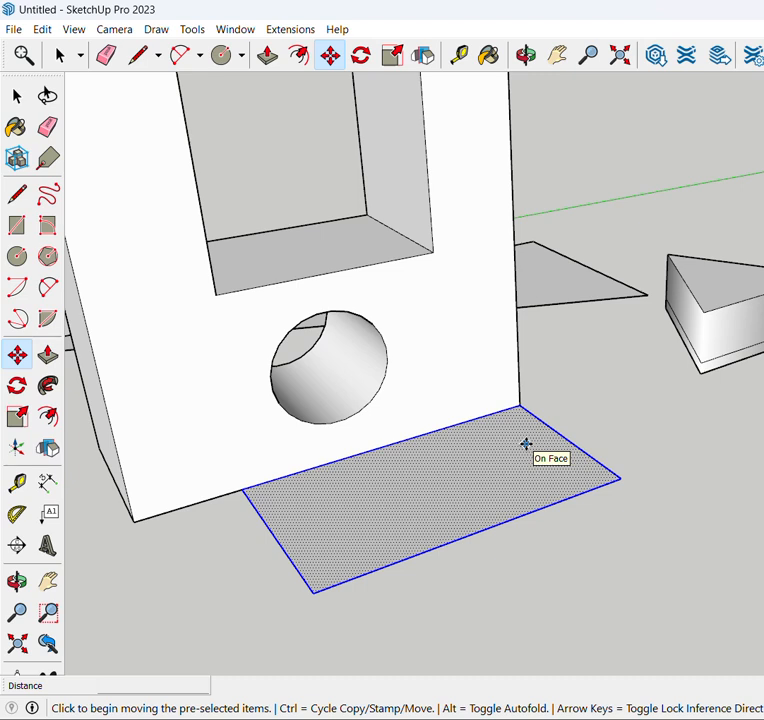
pyautogui.press('space')
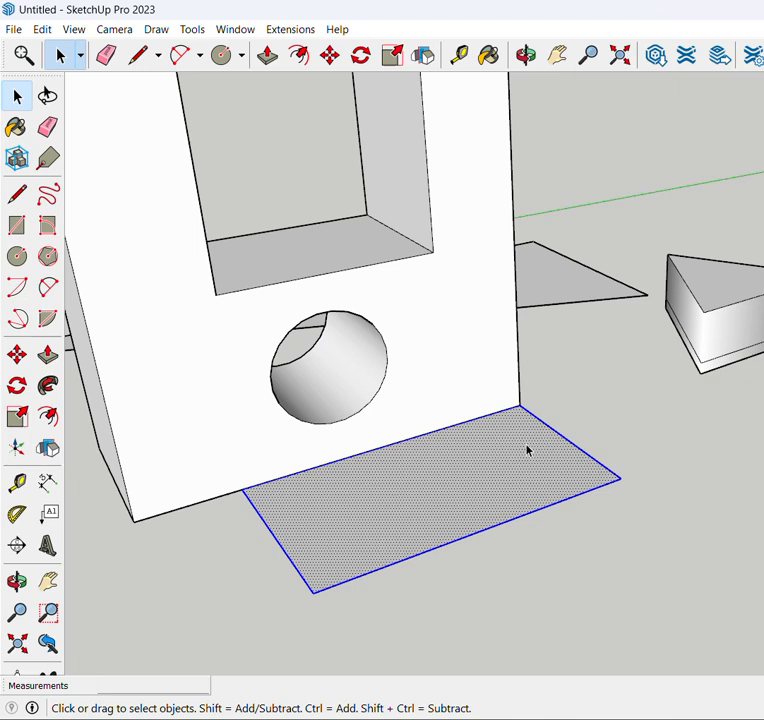
# Step: Make the flat rectangle and its edges a group, and clear the selection
pyautogui.rightClick(407, 479)
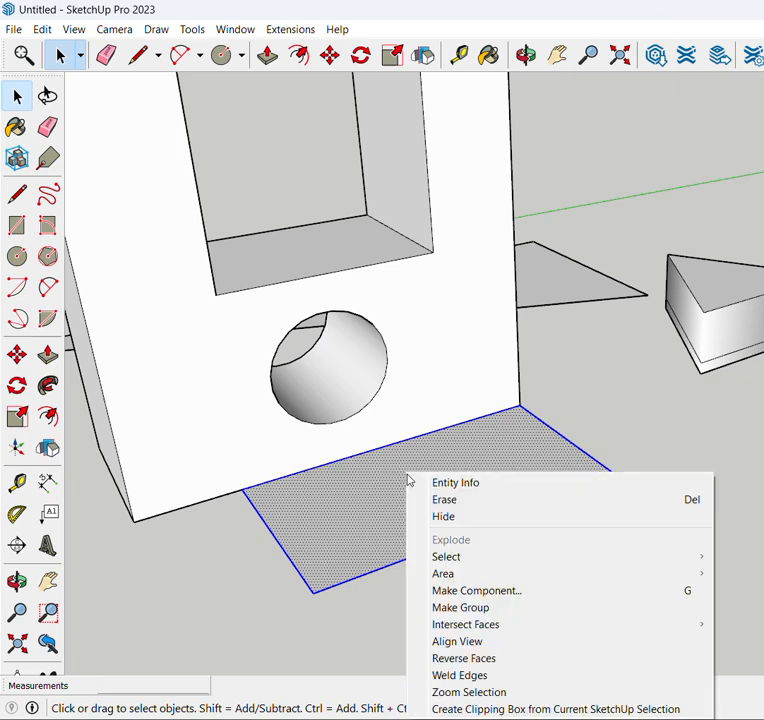
pyautogui.click(499, 608)
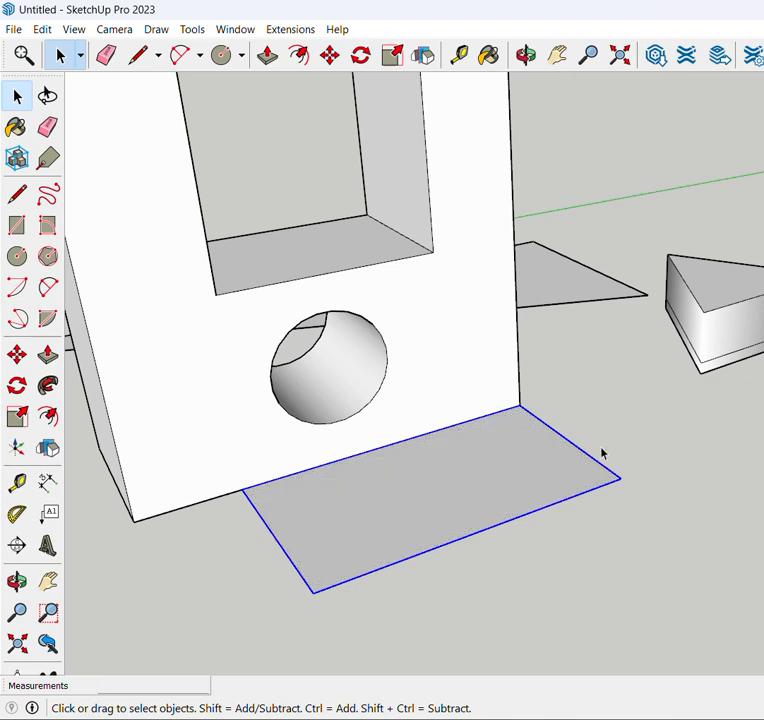
pyautogui.click(562, 588)
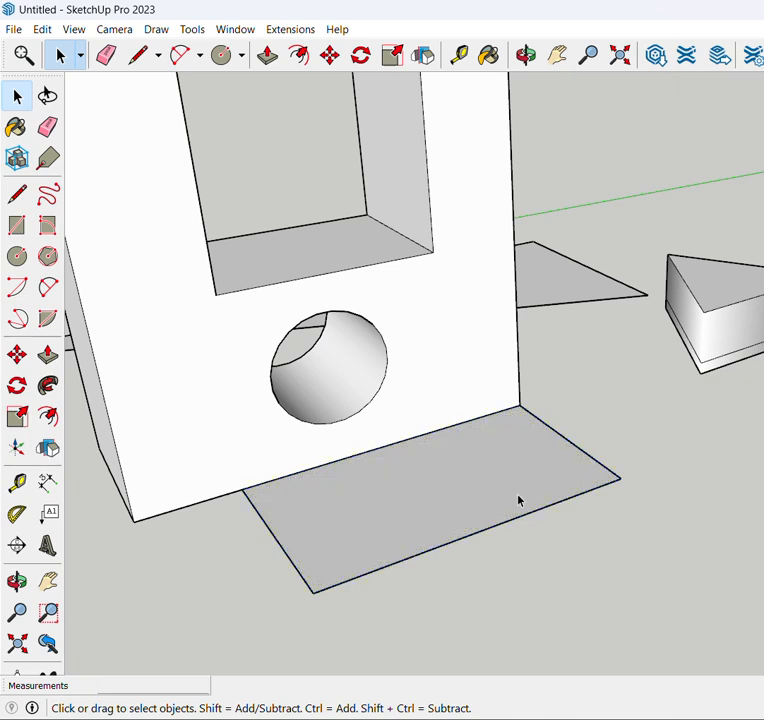
# Step: Move the grouped rectangle by its back corner about 4' 4" away from the block along the red axis
pyautogui.press('m')
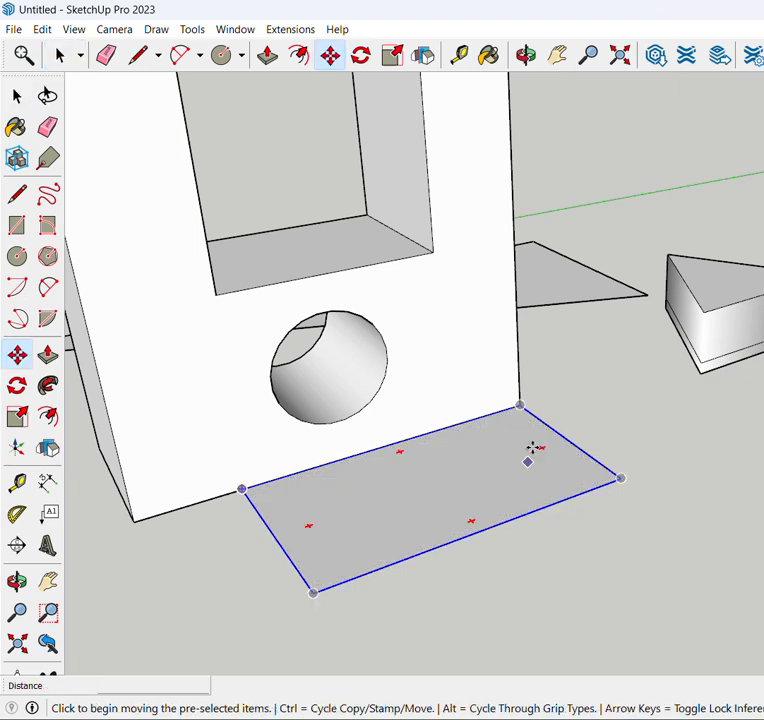
pyautogui.click(522, 408)
pyautogui.moveTo(573, 437)
pyautogui.mouseDown(button='middle')
pyautogui.moveTo(547, 396)
pyautogui.moveTo(570, 431)
pyautogui.mouseUp(button='middle')
pyautogui.scroll(2, 592, 427)
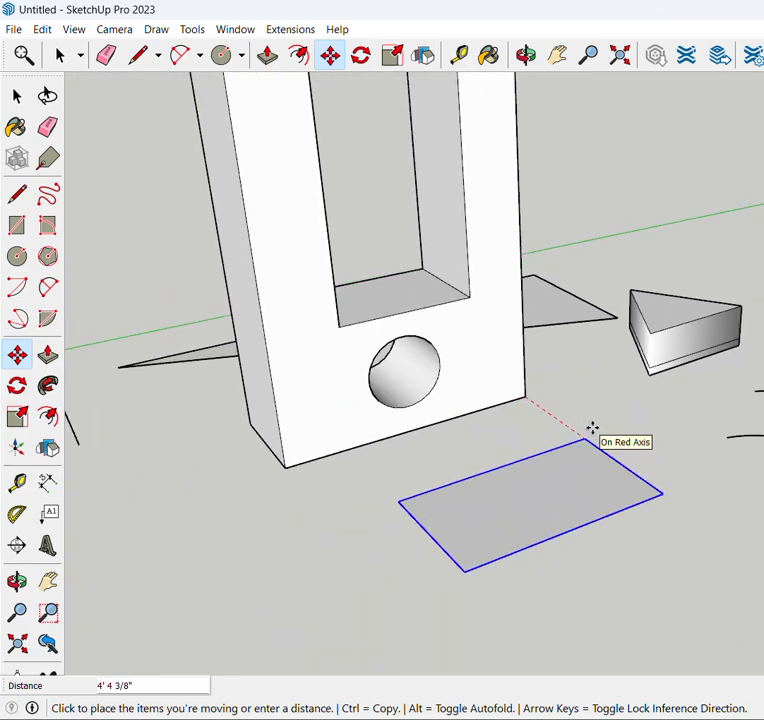
pyautogui.click(592, 427)
pyautogui.scroll(1, 568, 433)
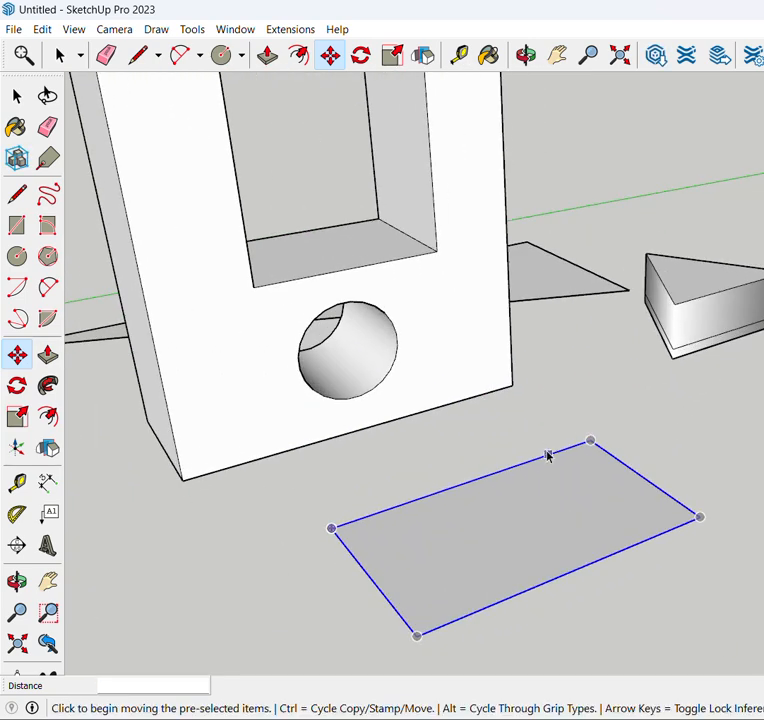
pyautogui.press('space')
# Step: Select the block's front face together with its bounding edges, including the outlines of all three openings
pyautogui.scroll(-3, 480, 380)
pyautogui.moveTo(563, 444); pyautogui.dragTo(452, 372, button='middle')
pyautogui.scroll(-3, 400, 435)
pyautogui.scroll(2, 339, 355)
pyautogui.scroll(2, 332, 218)
pyautogui.moveTo(332, 218)
pyautogui.mouseDown(button='middle')
pyautogui.moveTo(324, 215)
pyautogui.moveTo(389, 230)
pyautogui.moveTo(332, 213)
pyautogui.mouseUp(button='middle')
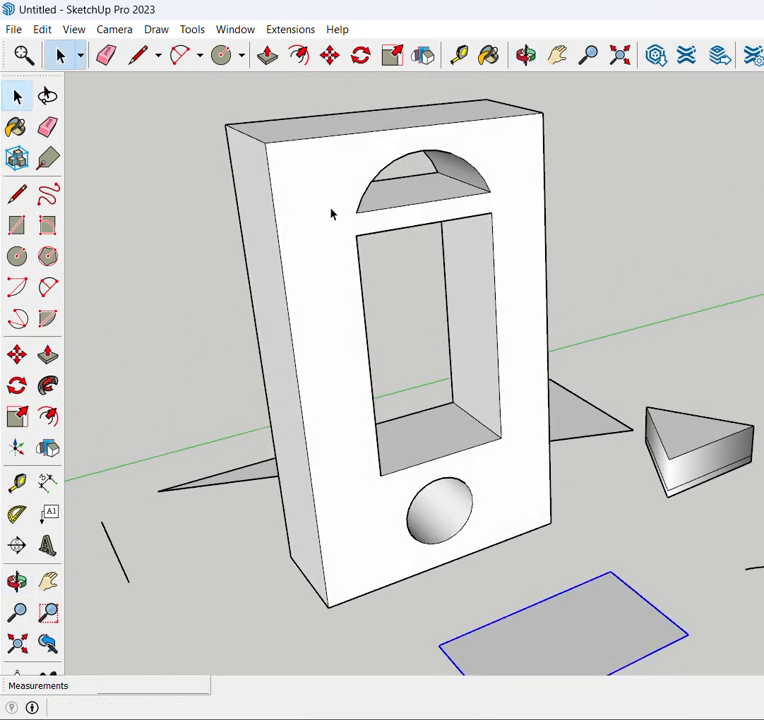
pyautogui.scroll(2, 332, 213)
pyautogui.tripleClick(322, 222)
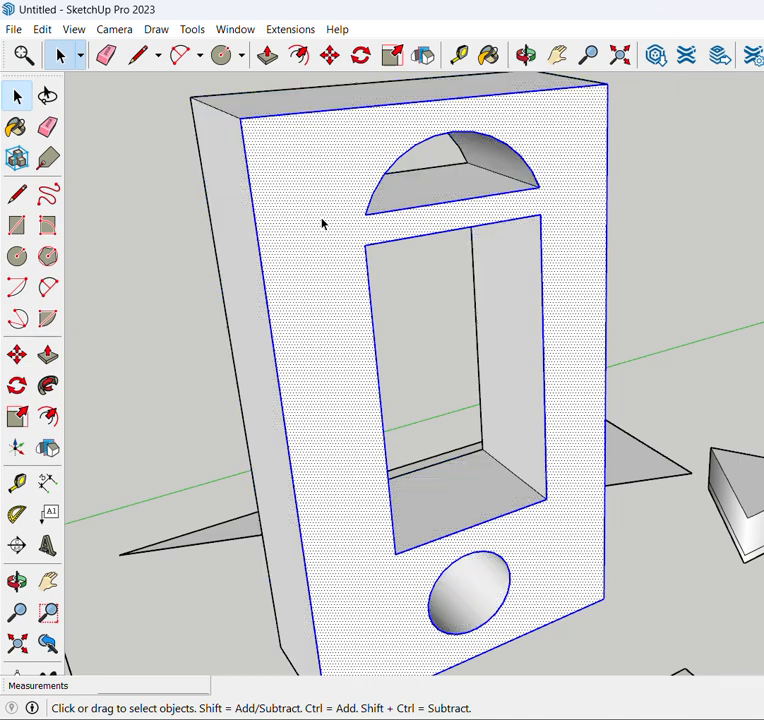
pyautogui.doubleClick(307, 218)
pyautogui.scroll(-2, 524, 401)
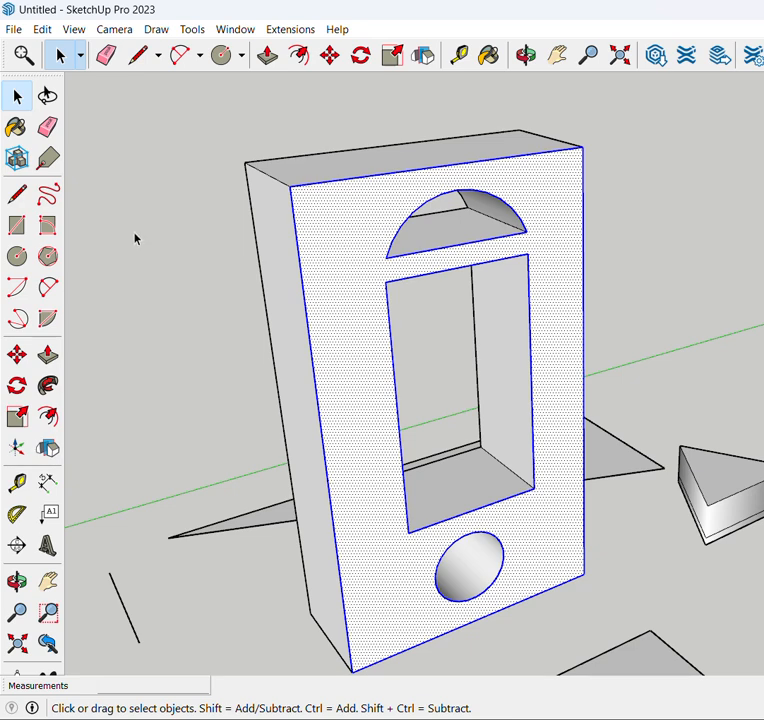
# Step: Try to move the ungrouped front face outward along the red axis by its upper corner
pyautogui.click(18, 356)
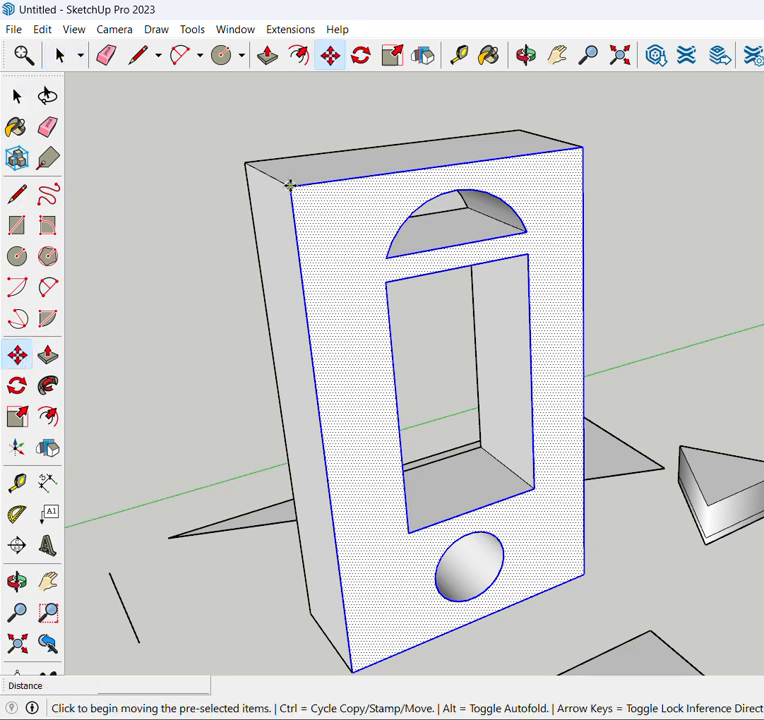
pyautogui.click(289, 186)
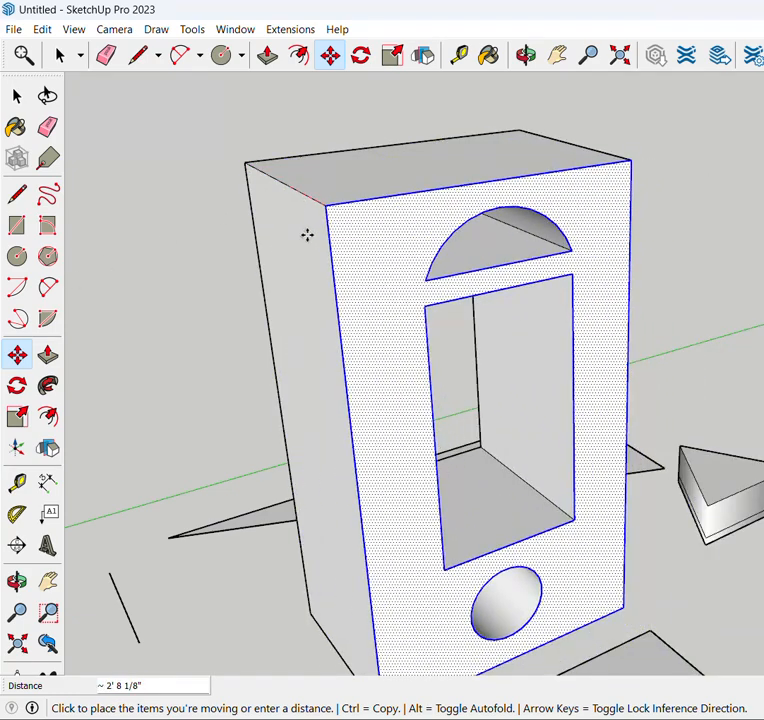
pyautogui.press('Escape')
pyautogui.press('space')
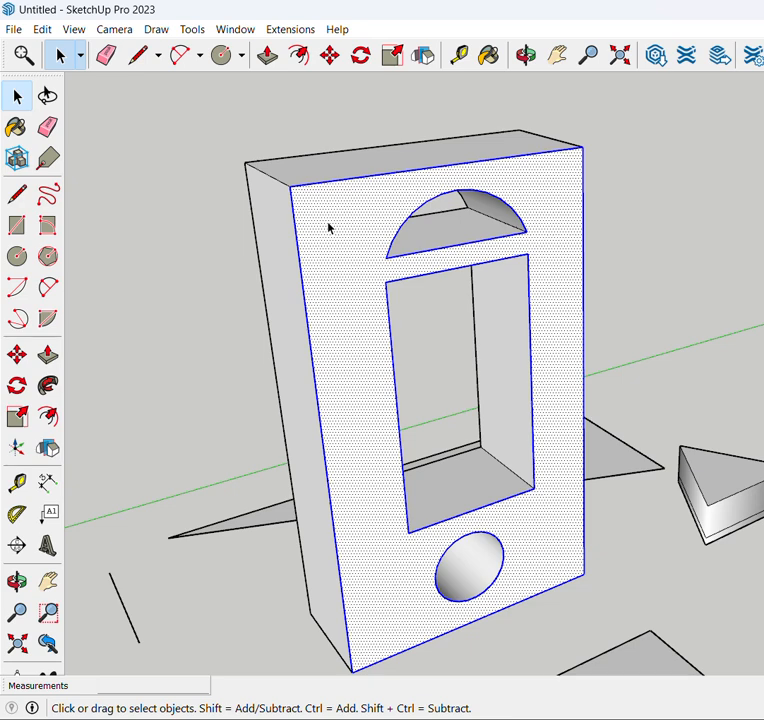
# Step: Group the front face with its edges and move it by its upper corner about 27' away, clear of the block
pyautogui.rightClick(328, 228)
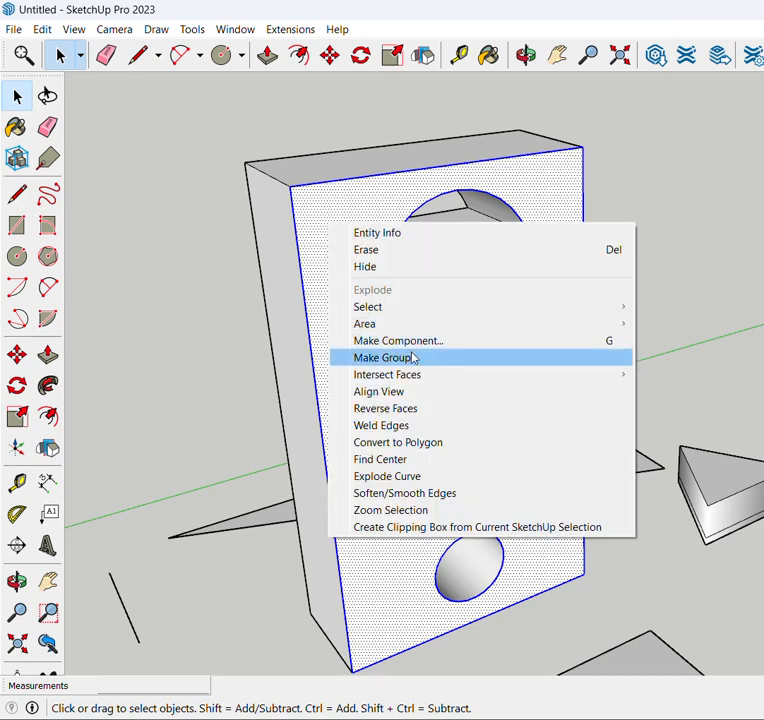
pyautogui.click(414, 356)
pyautogui.press('m')
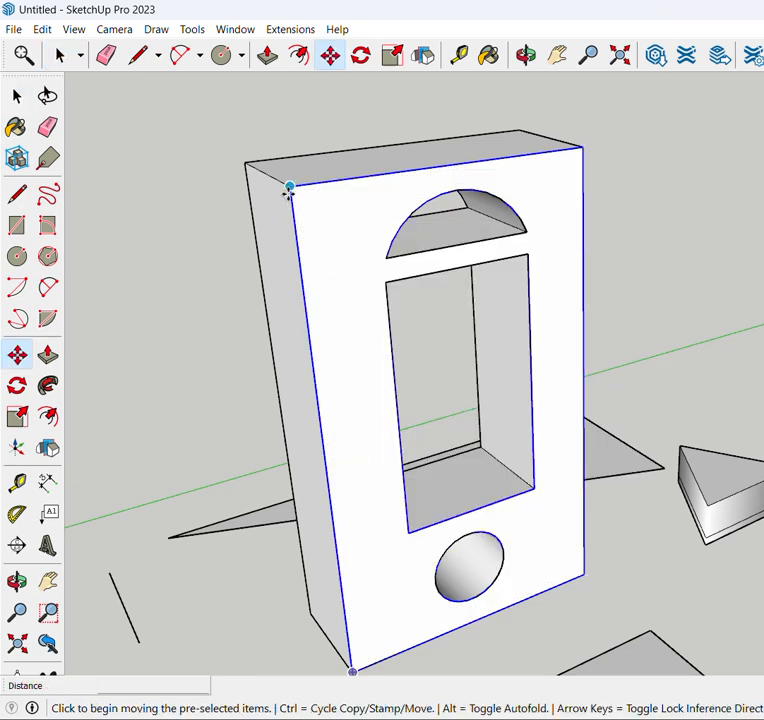
pyautogui.click(290, 187)
pyautogui.scroll(-3, 565, 220)
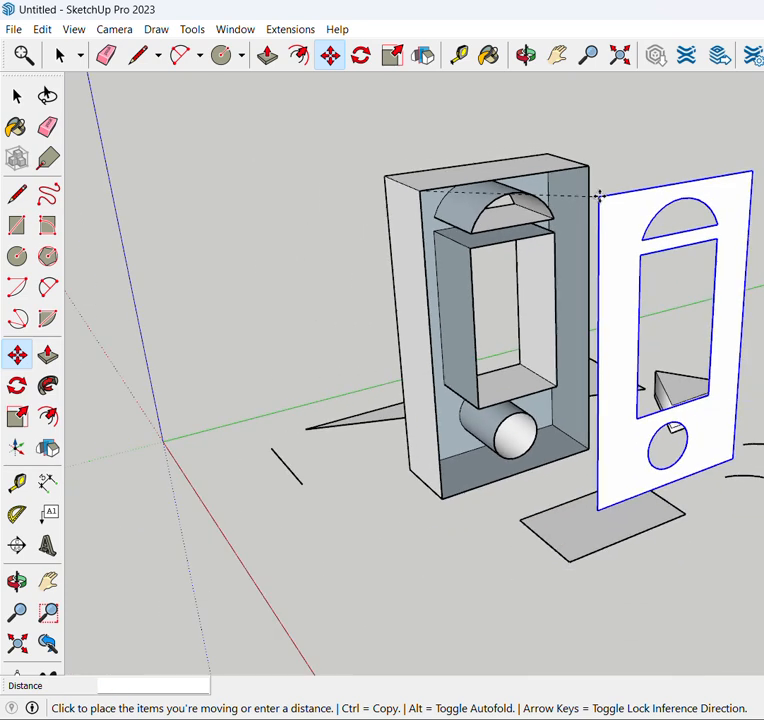
pyautogui.click(761, 141)
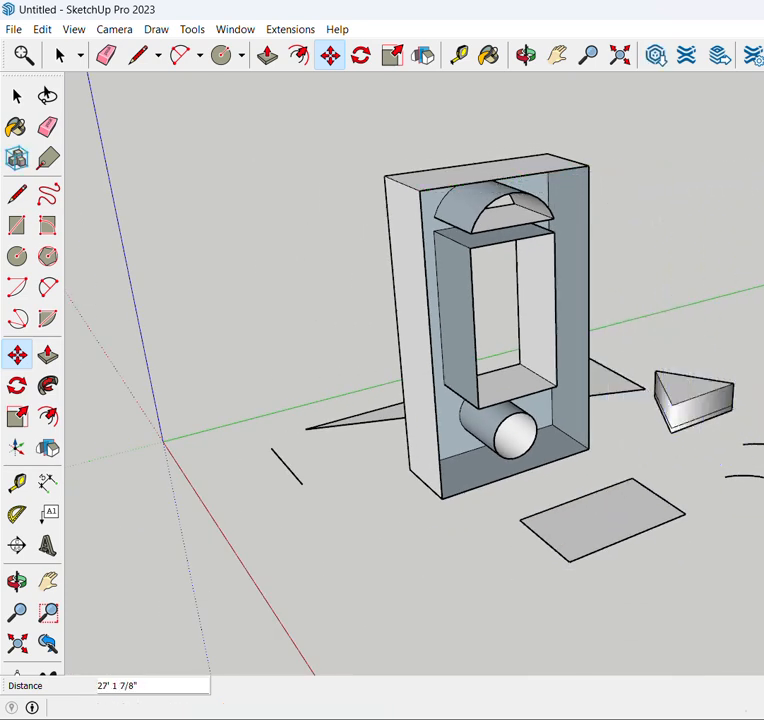
pyautogui.press('space')
# Step: Examine the opened block's interior and compare it with the detached front face and the separated rectangle
pyautogui.scroll(2, 761, 162)
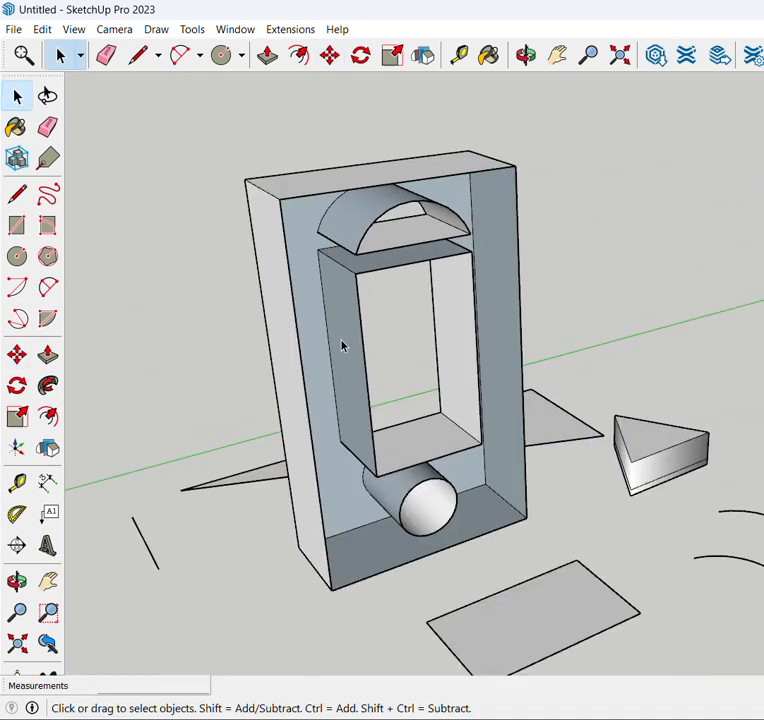
pyautogui.scroll(-2, 513, 301)
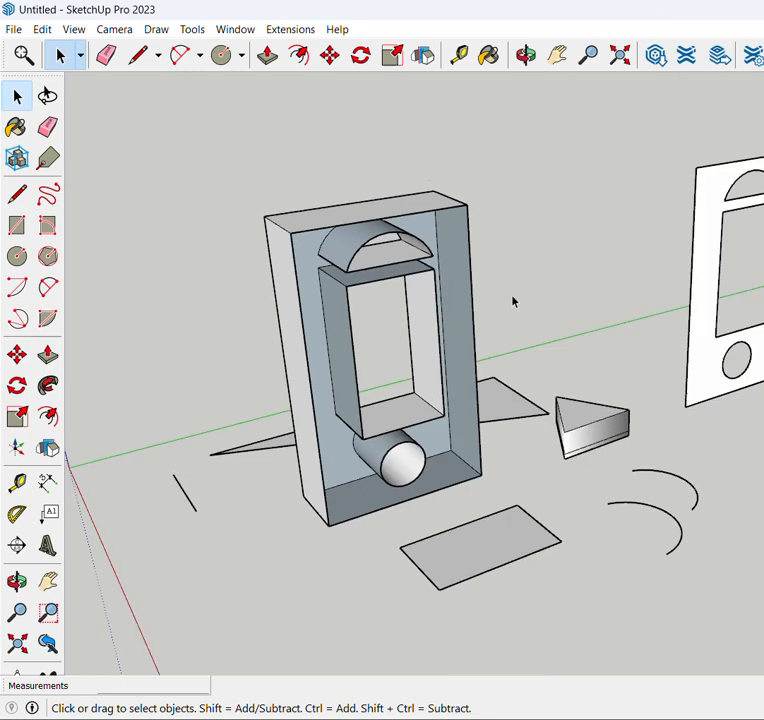
pyautogui.scroll(-2, 686, 278)
pyautogui.scroll(4, 725, 254)
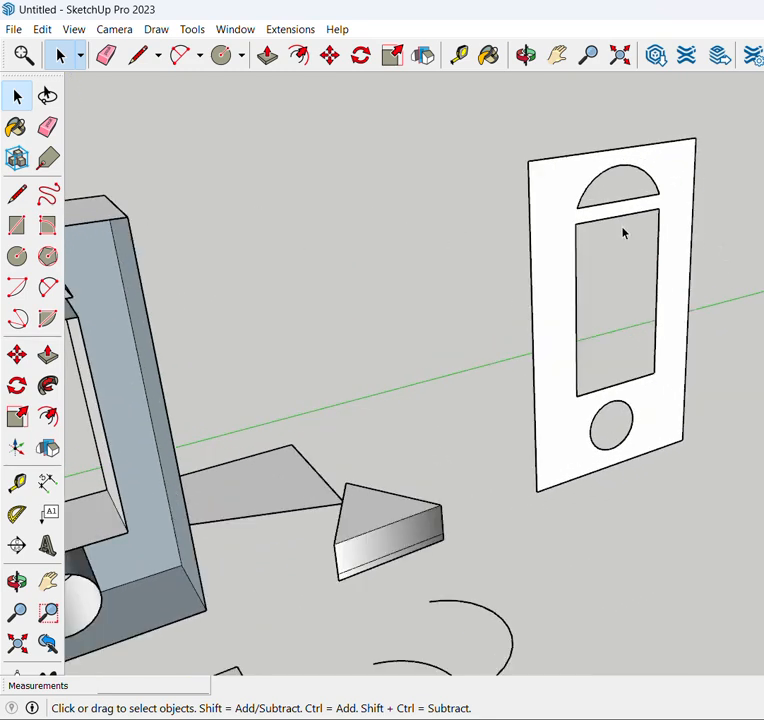
pyautogui.scroll(-2, 627, 298)
pyautogui.scroll(-3, 551, 341)
pyautogui.scroll(2, 604, 316)
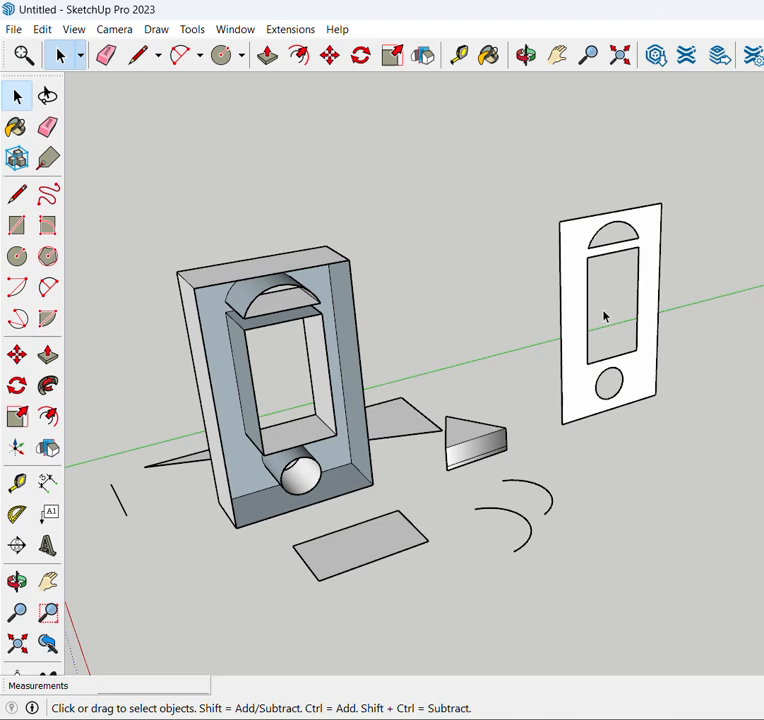
pyautogui.scroll(-4, 649, 314)
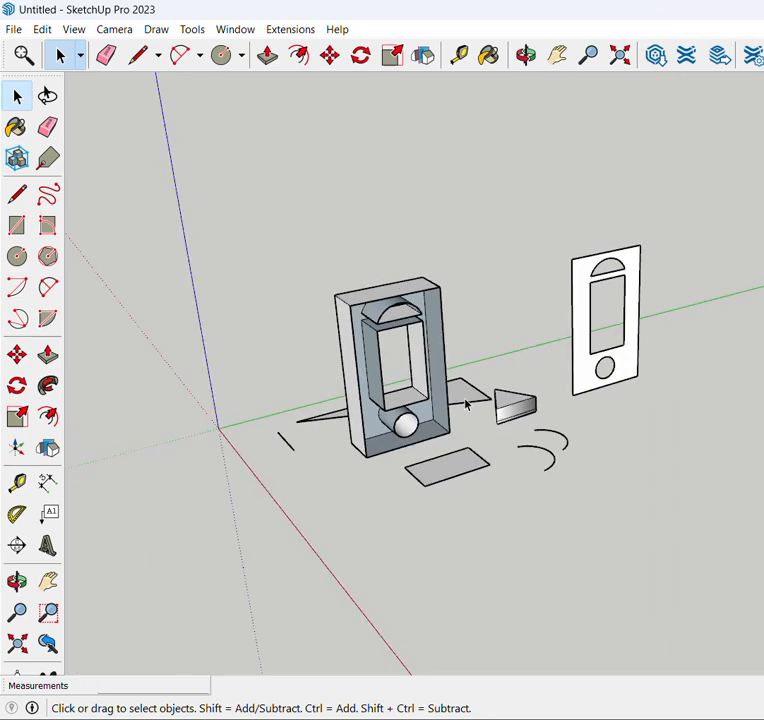
pyautogui.scroll(4, 404, 403)
pyautogui.scroll(2, 404, 403)
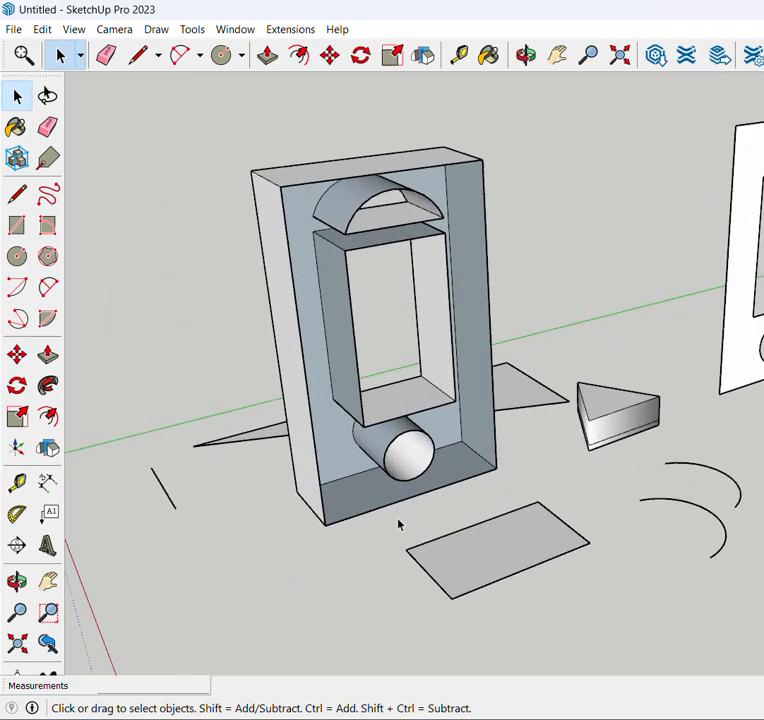
pyautogui.scroll(-2, 534, 353)
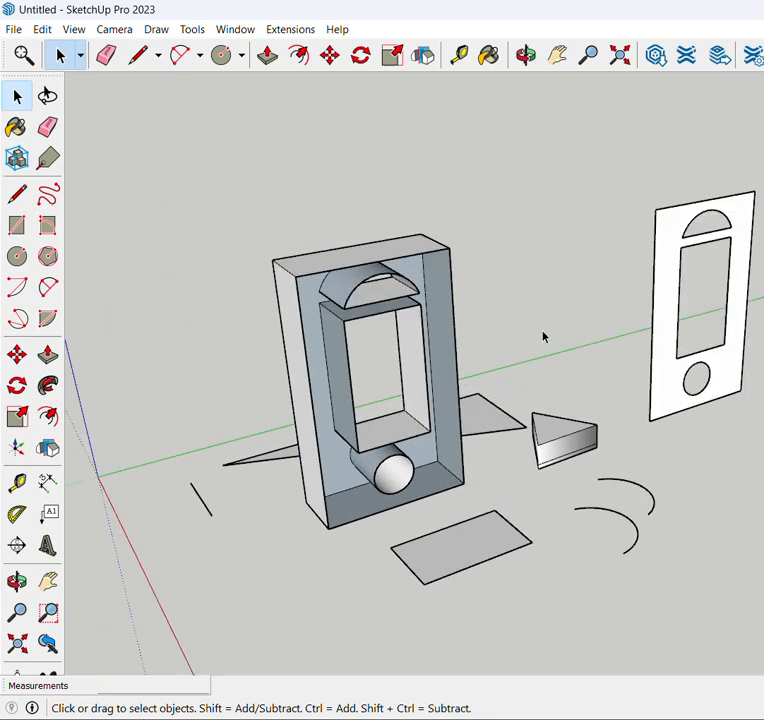
pyautogui.scroll(2, 545, 335)
pyautogui.scroll(-2, 545, 335)
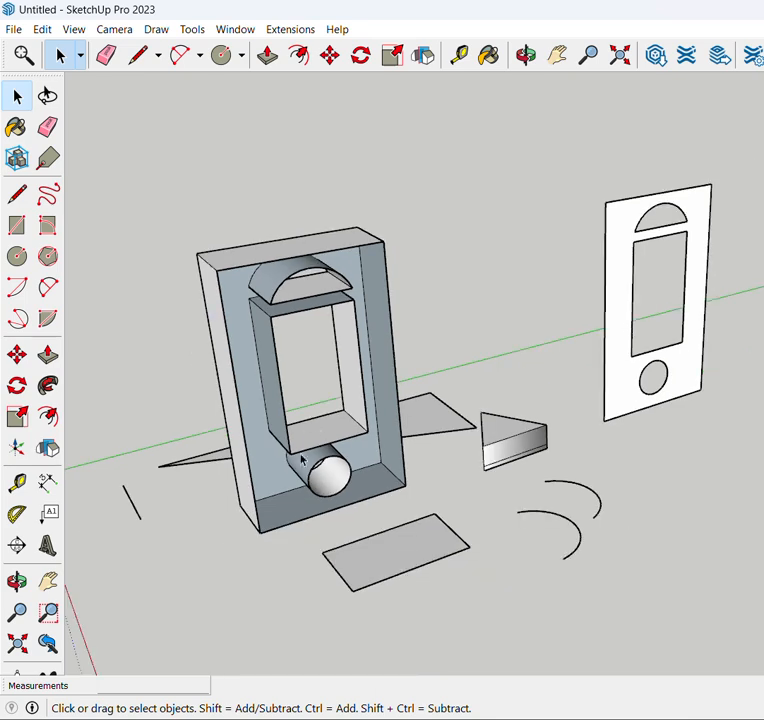
pyautogui.scroll(3, 285, 483)
pyautogui.scroll(-1, 285, 483)
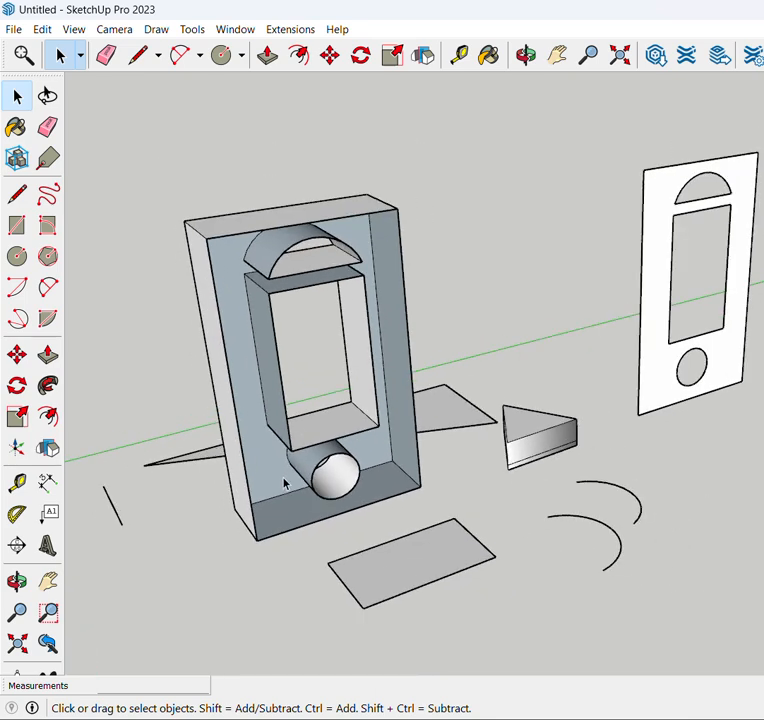
pyautogui.scroll(-1, 285, 483)
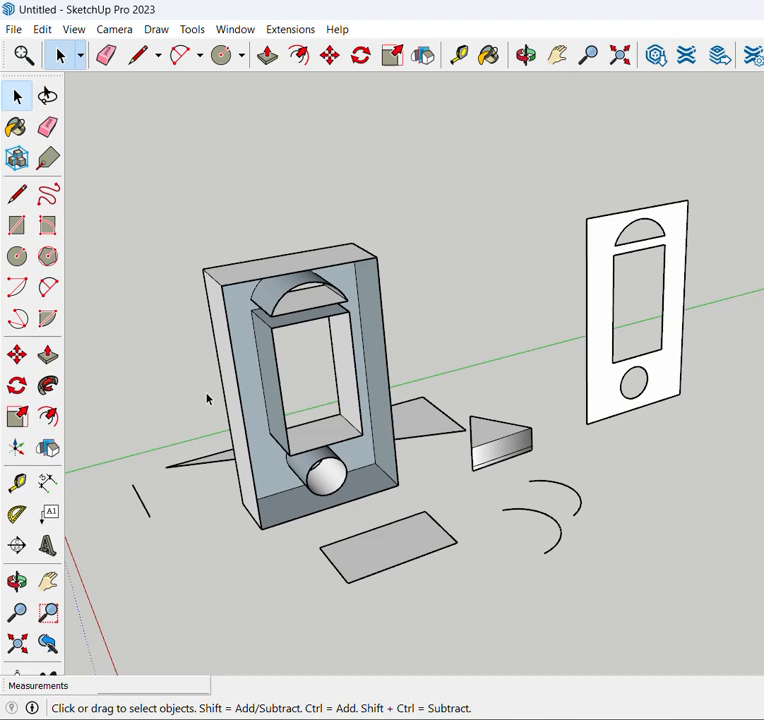
pyautogui.scroll(-2, 389, 534)
pyautogui.scroll(3, 390, 534)
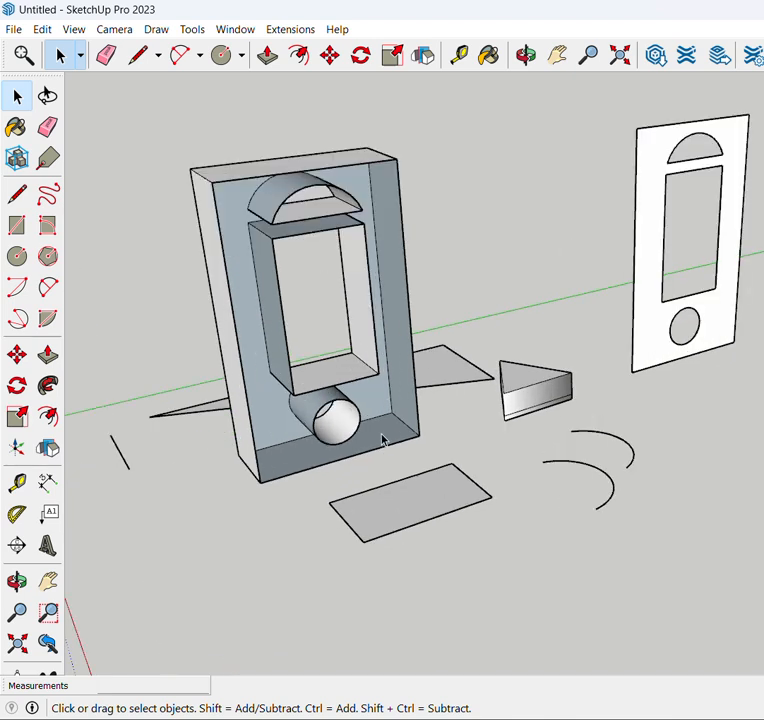
pyautogui.scroll(-1, 252, 358)
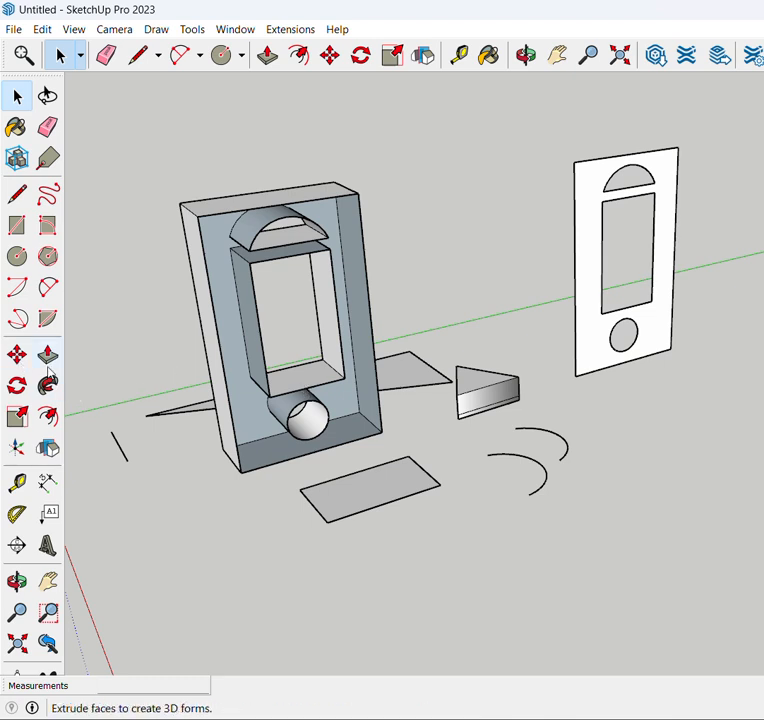
# Step: With the Rotate tool near the detached panel, try locking the protractor to the green axis, parallel to the panel, and to the red axis
pyautogui.click(16, 395)
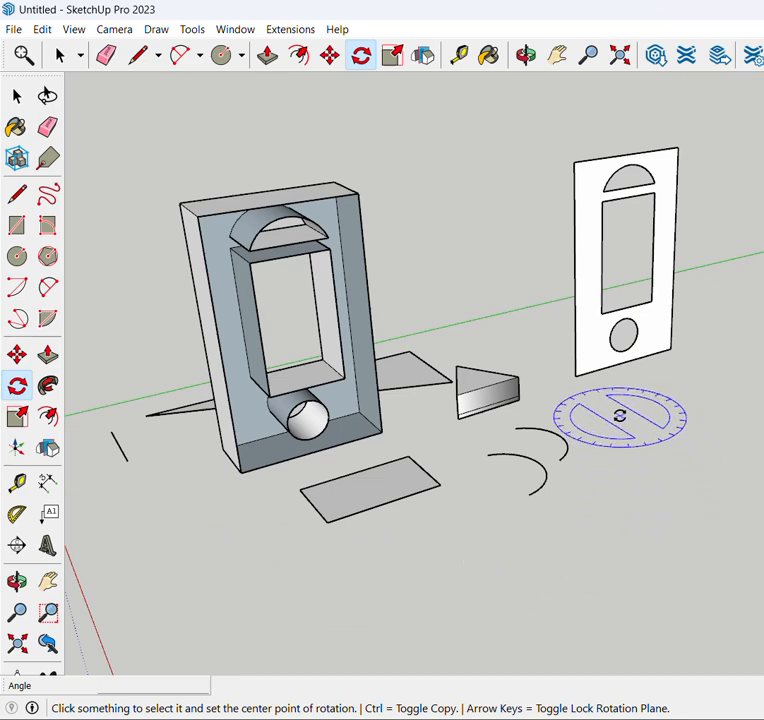
pyautogui.scroll(2, 619, 414)
pyautogui.scroll(-3, 370, 475)
pyautogui.scroll(1, 502, 431)
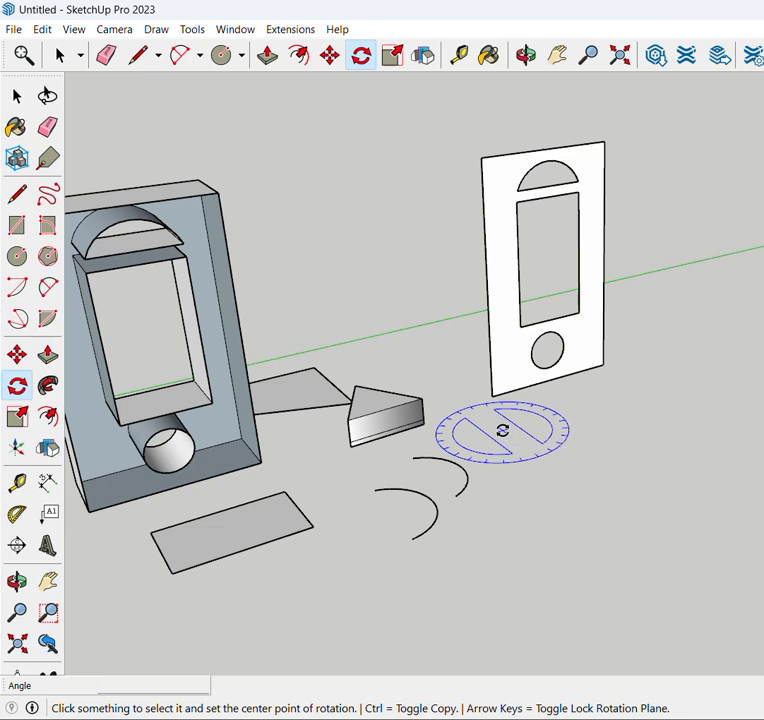
pyautogui.scroll(-3, 502, 431)
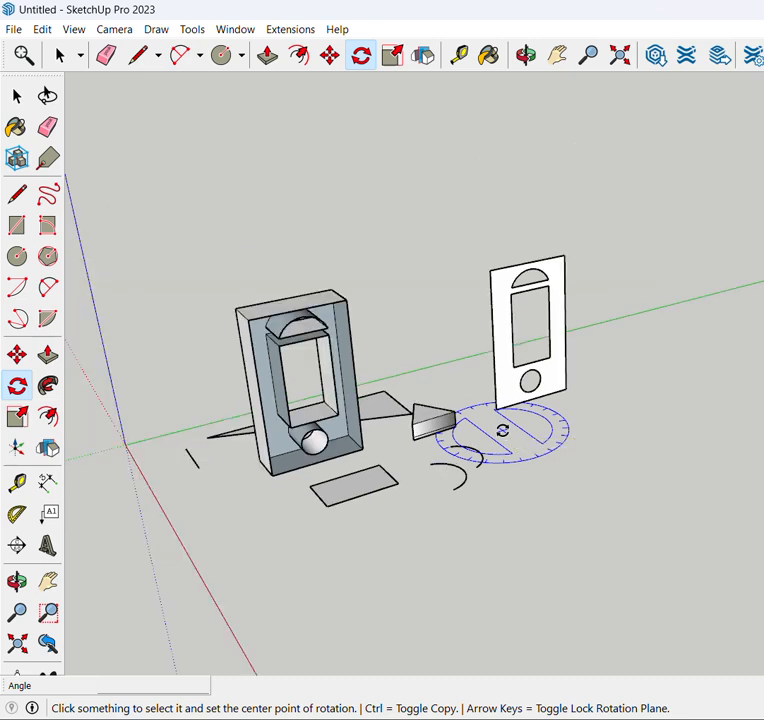
pyautogui.scroll(3, 502, 431)
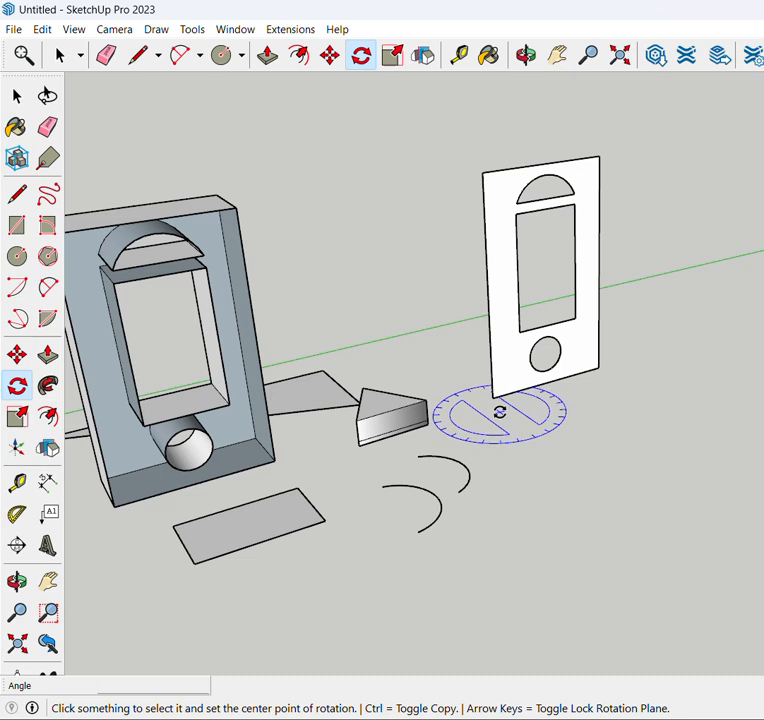
pyautogui.scroll(-2, 500, 411)
pyautogui.scroll(2, 499, 411)
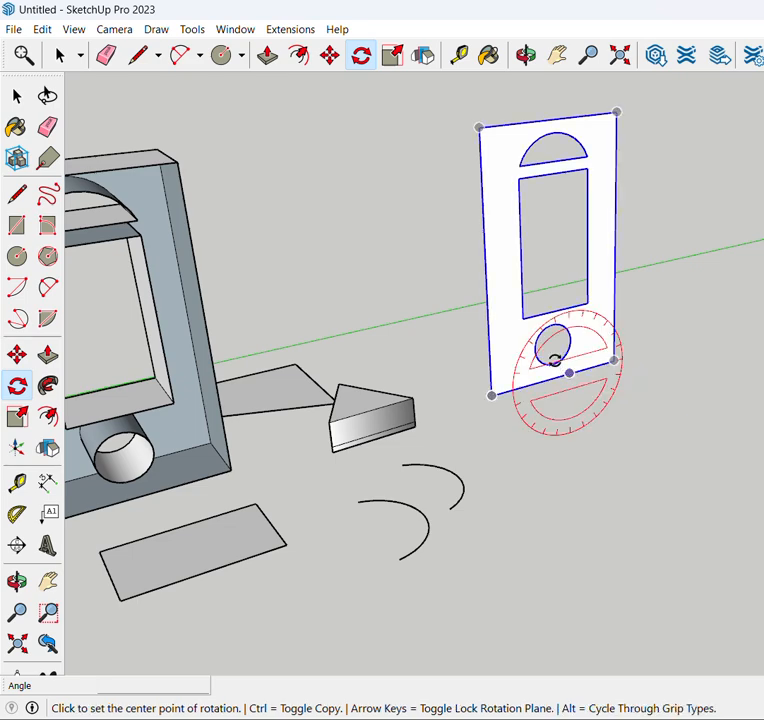
pyautogui.moveTo(534, 341); pyautogui.dragTo(496, 425, button='middle')
pyautogui.scroll(-1, 541, 409)
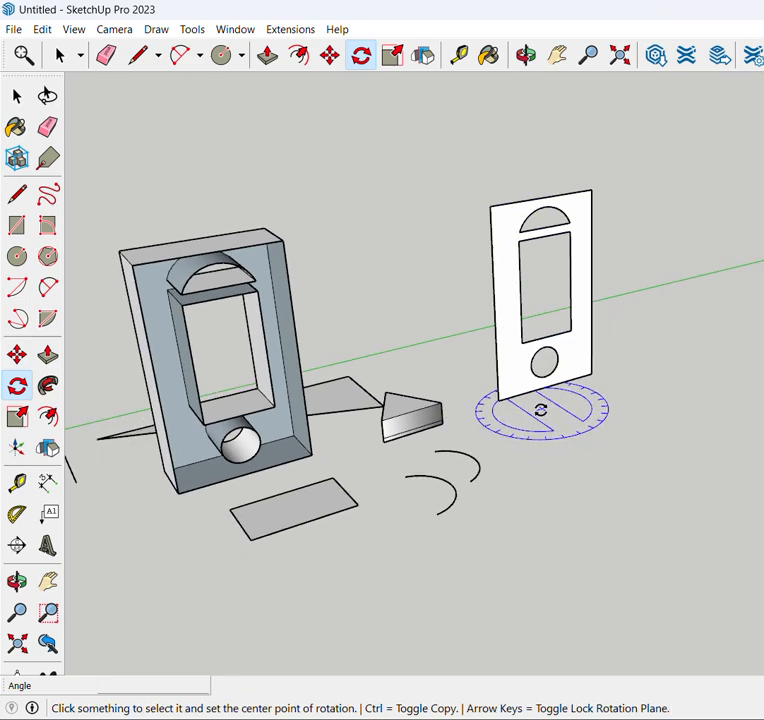
pyautogui.scroll(2, 532, 440)
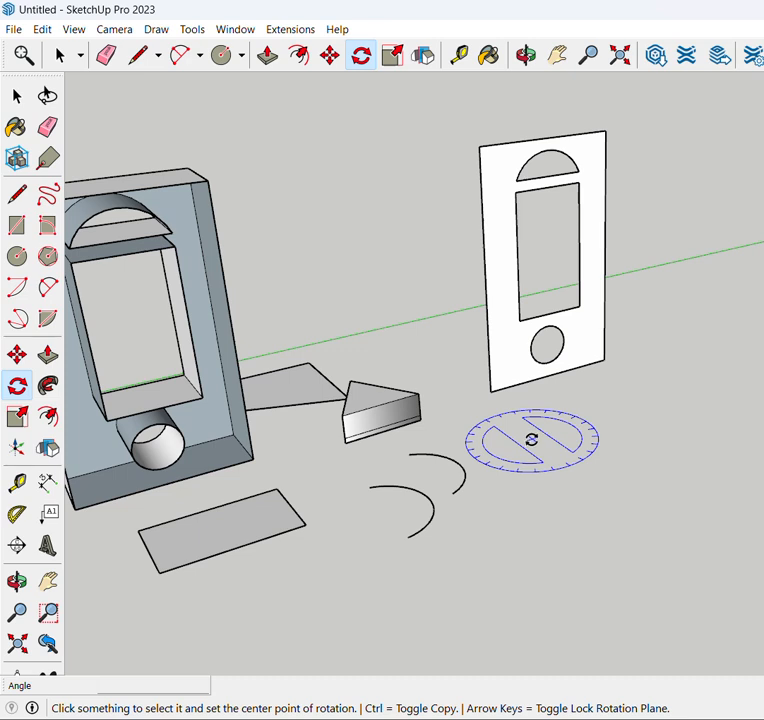
pyautogui.scroll(1, 510, 405)
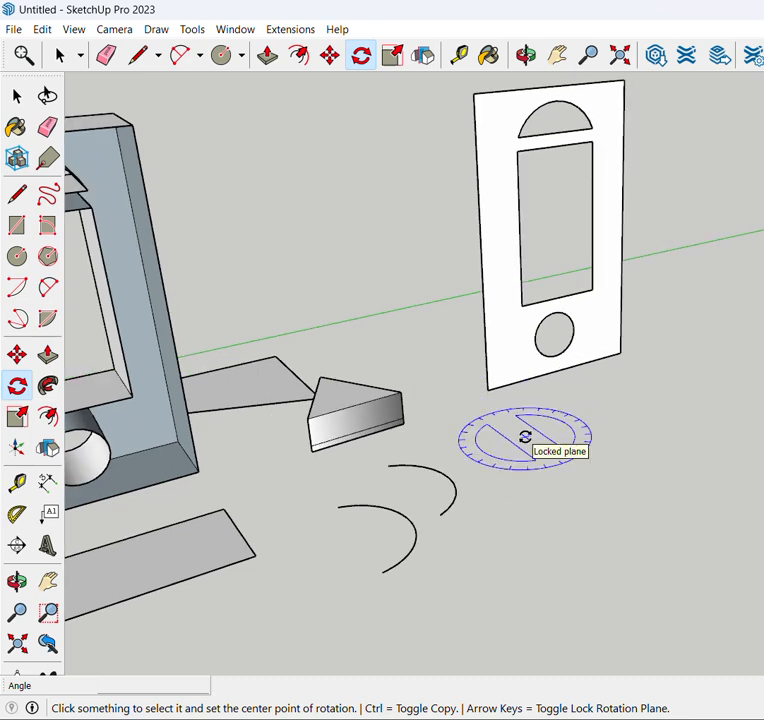
pyautogui.press('Left')
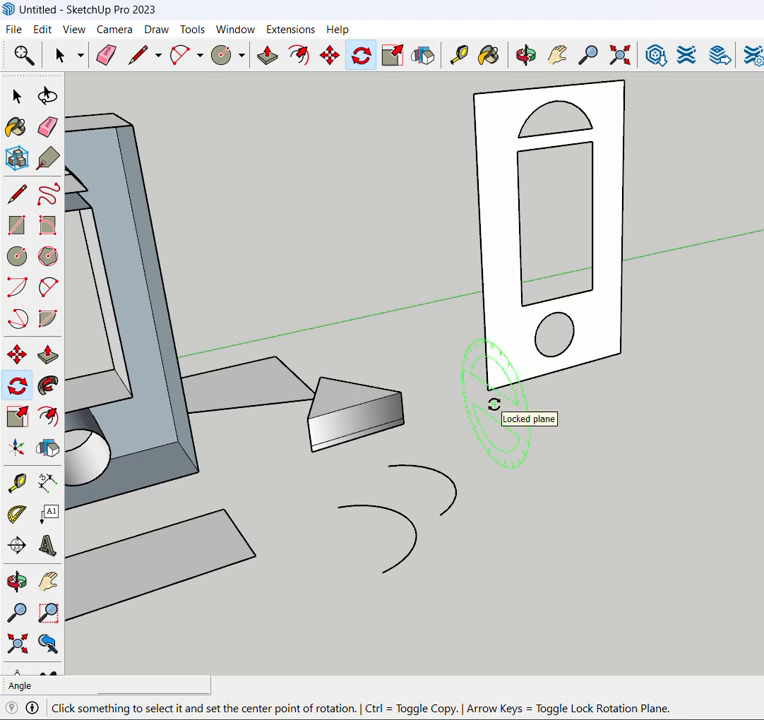
pyautogui.press('Down')
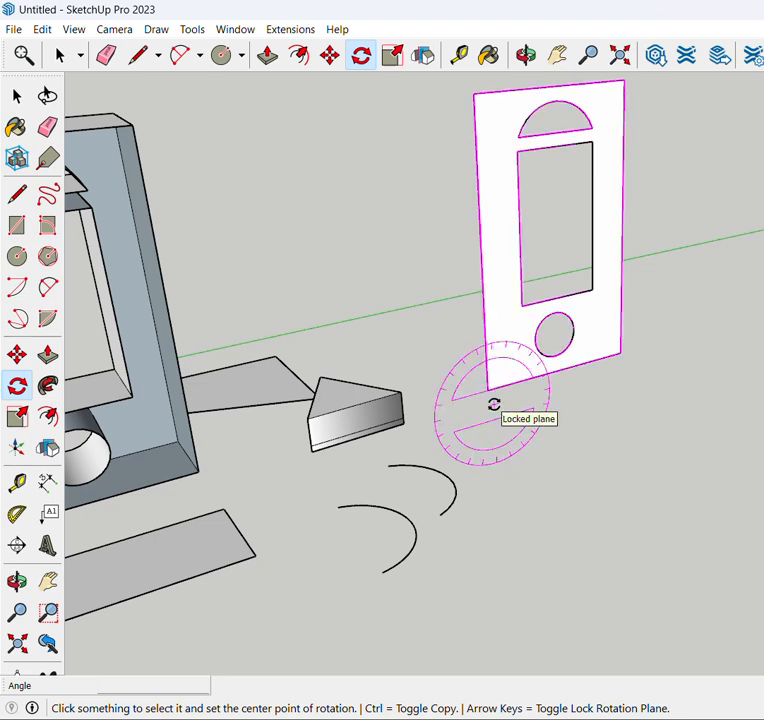
pyautogui.scroll(1, 493, 404)
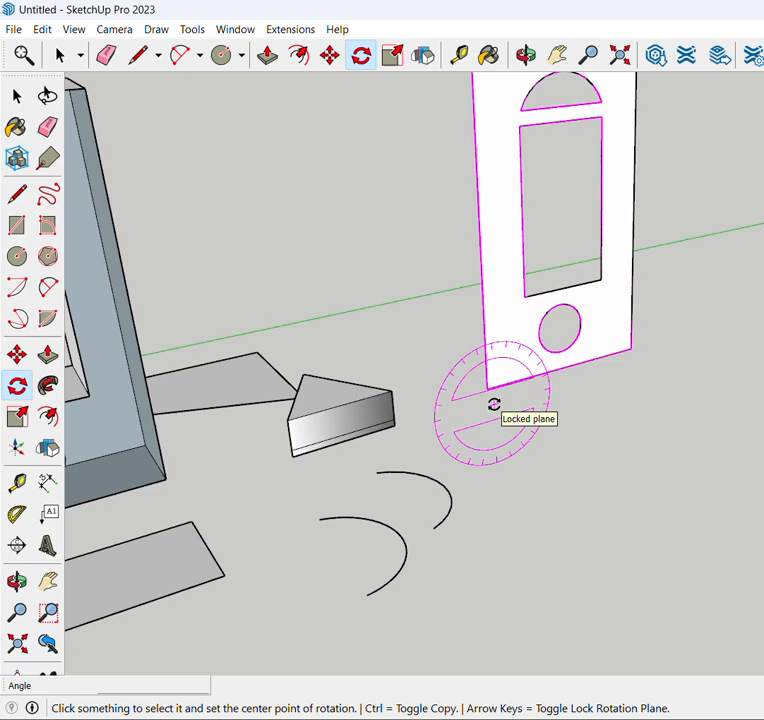
pyautogui.press('Right')
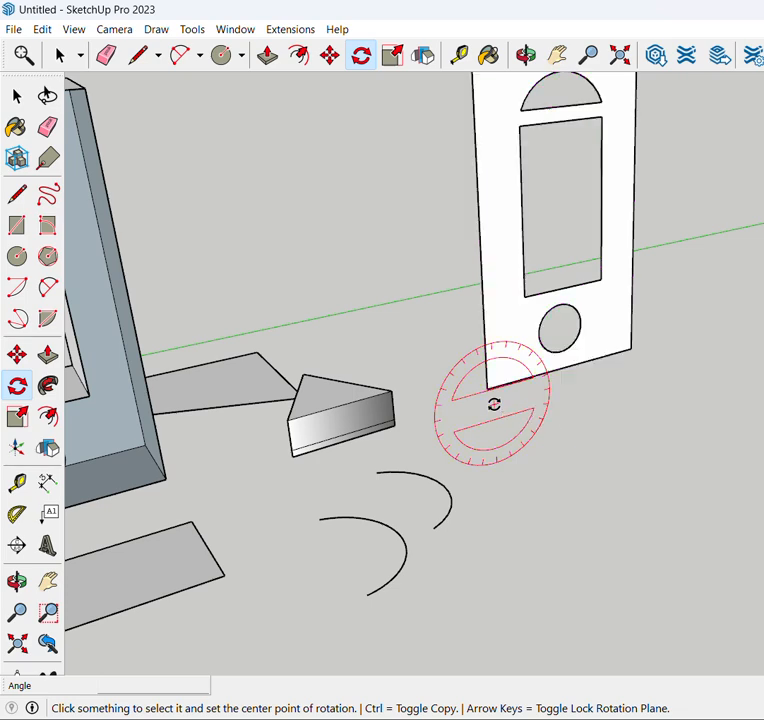
pyautogui.scroll(-1, 493, 404)
pyautogui.scroll(2, 493, 404)
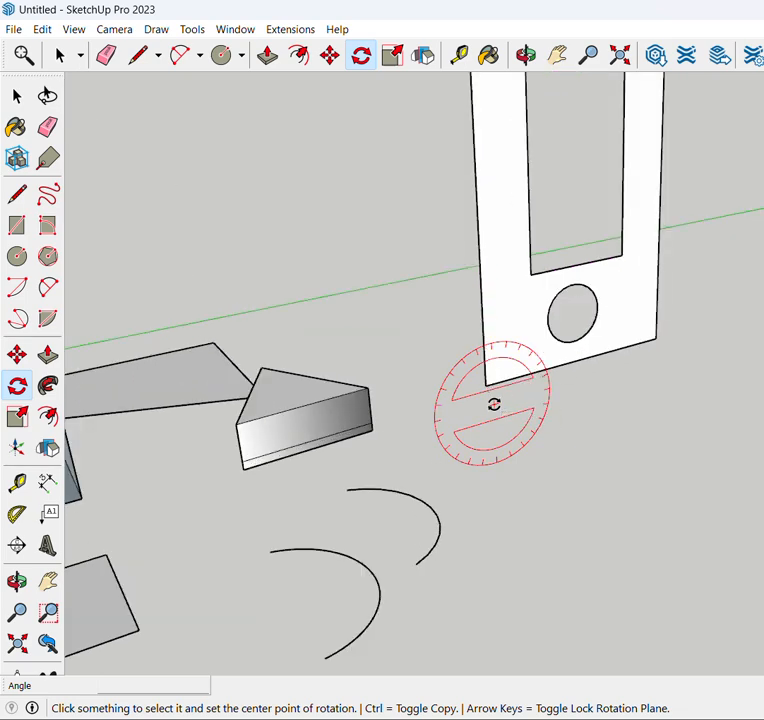
pyautogui.scroll(-2, 493, 404)
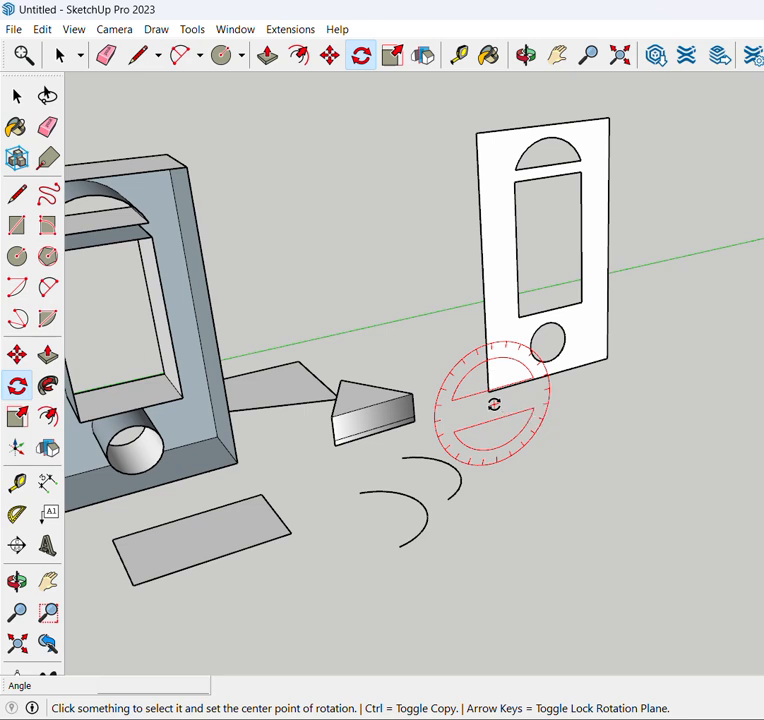
# Step: Rotate the detached panel about 47° around its near lower corner, with the protractor locked to the blue axis
pyautogui.press('Up')
pyautogui.scroll(2, 494, 404)
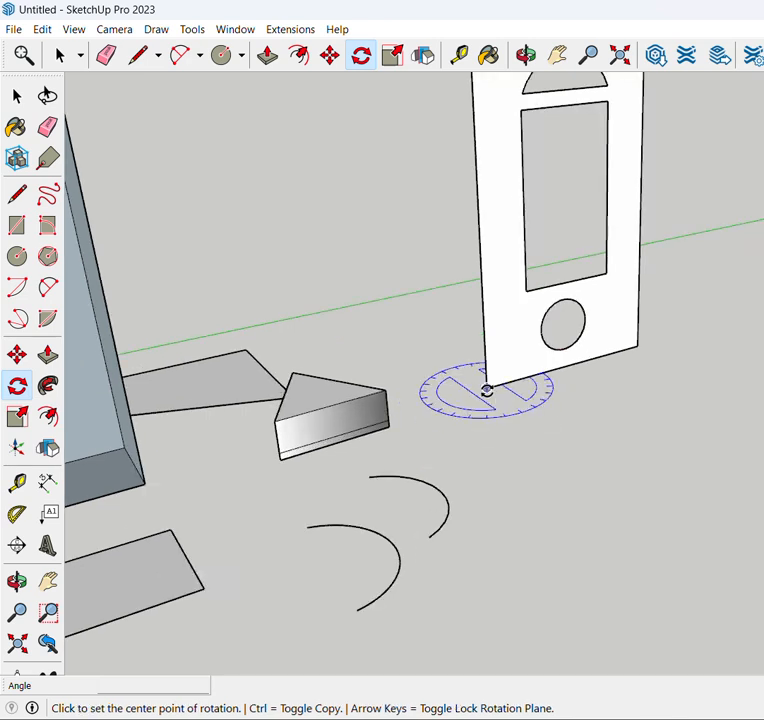
pyautogui.click(636, 347)
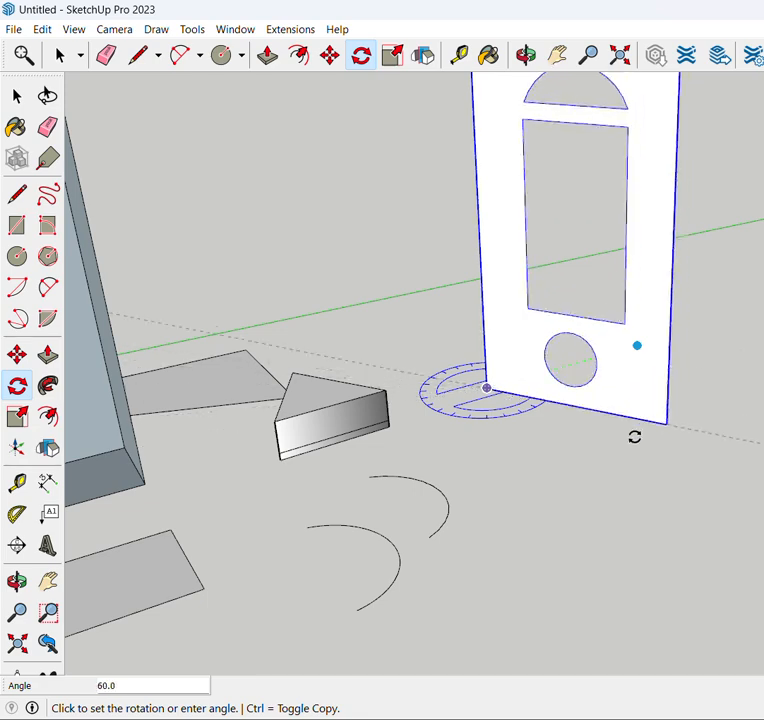
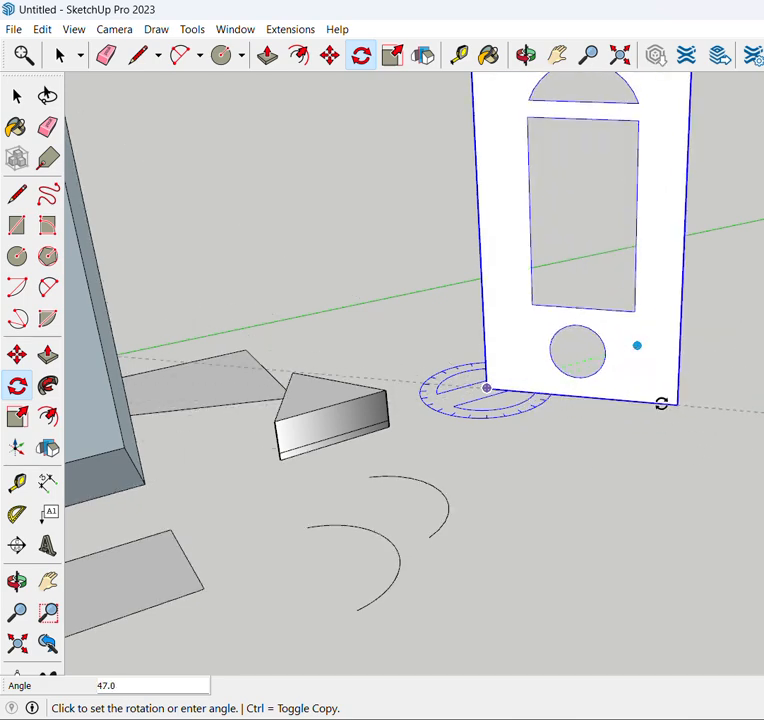
pyautogui.click(662, 402)
# Step: Try to rotate the detached panel around the same lower corner, with the protractor locked to the green axis
pyautogui.moveTo(450, 414); pyautogui.dragTo(498, 443, button='middle')
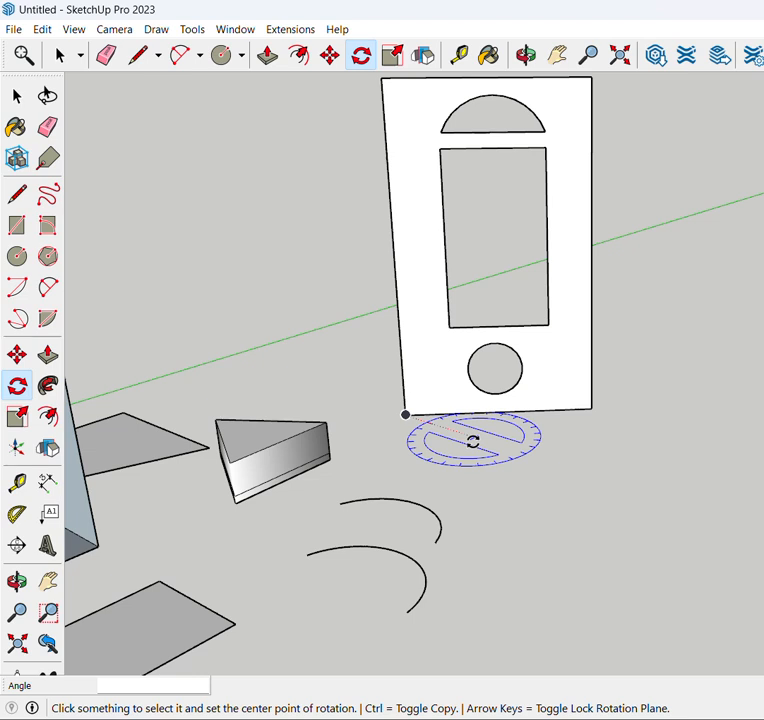
pyautogui.press('Left')
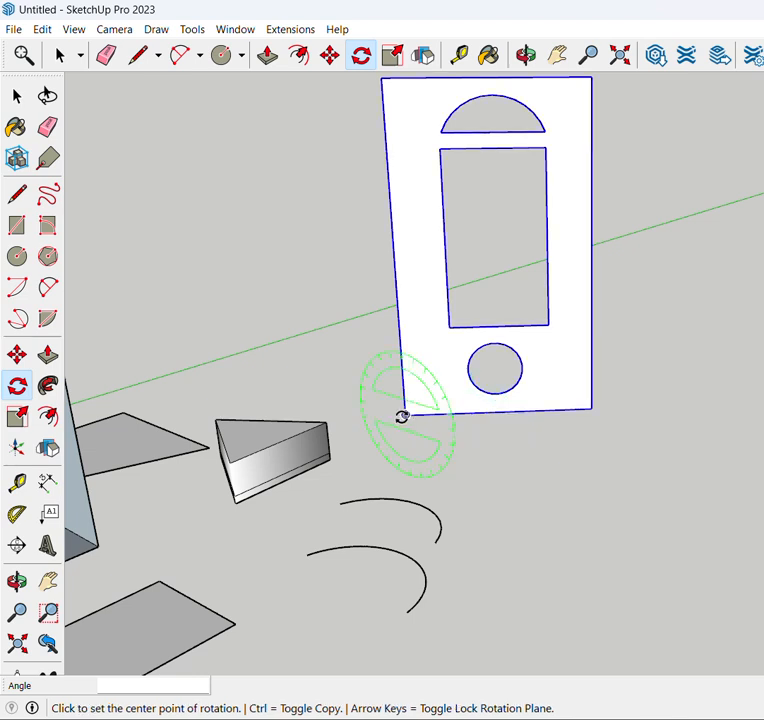
pyautogui.click(405, 414)
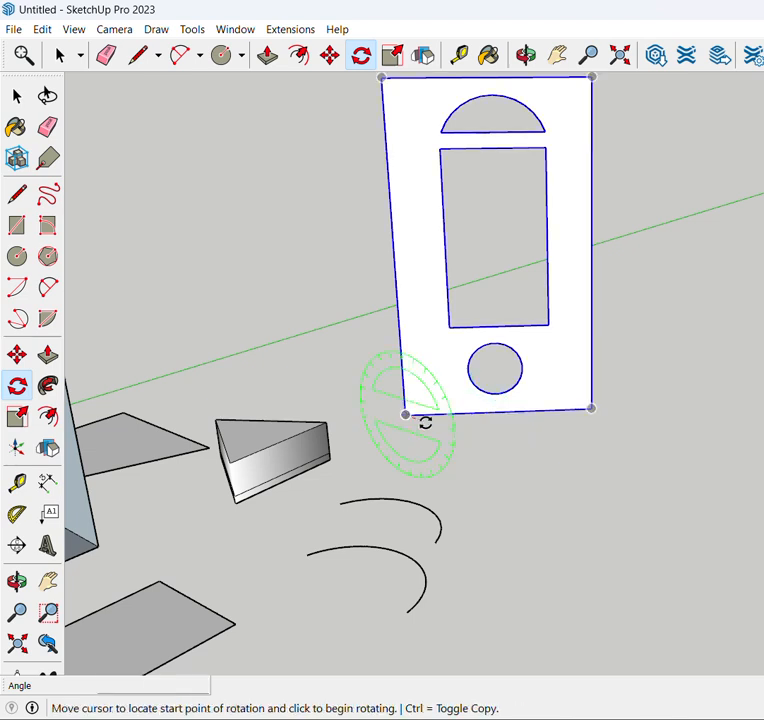
pyautogui.click(534, 456)
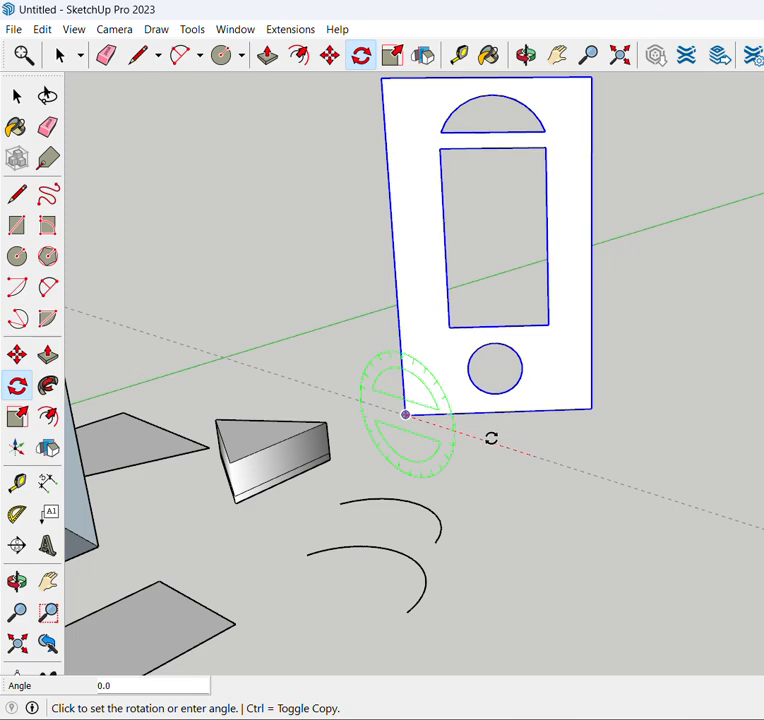
pyautogui.click(491, 438)
pyautogui.scroll(-3, 540, 394)
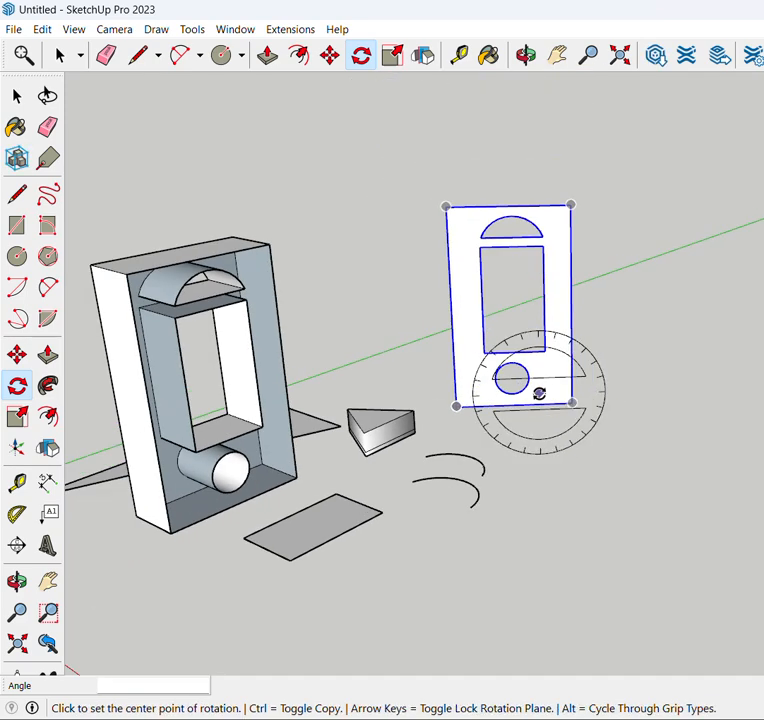
pyautogui.press('space')
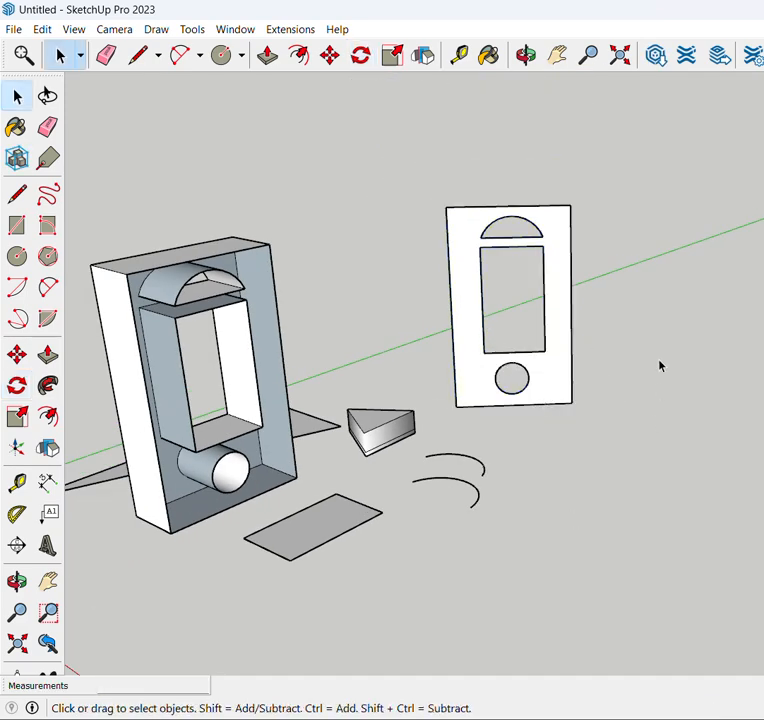
# Step: Pick the detached panel with the Scale tool to bring up its scale grips
pyautogui.moveTo(660, 363); pyautogui.dragTo(530, 390, button='middle')
pyautogui.scroll(3, 540, 400)
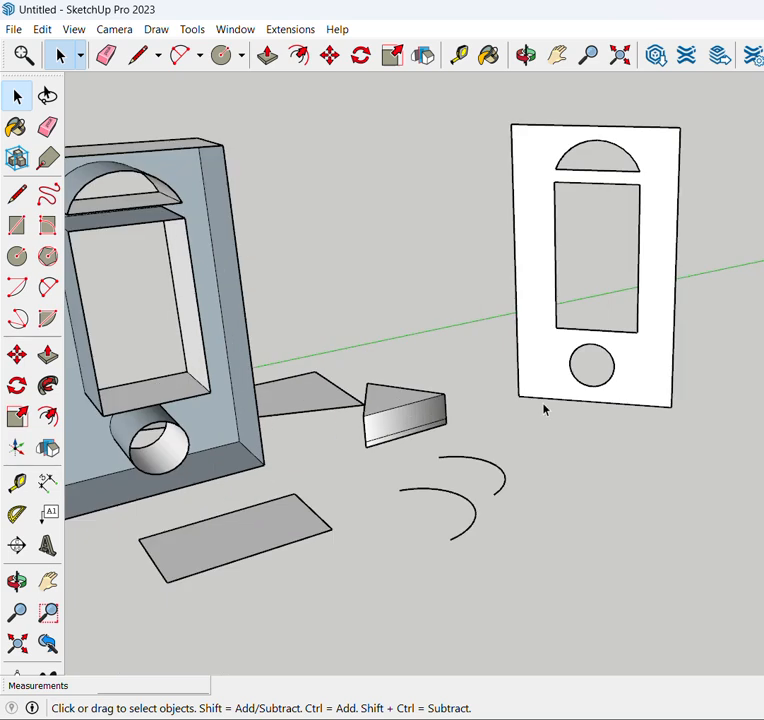
pyautogui.click(16, 418)
pyautogui.scroll(-1, 300, 420)
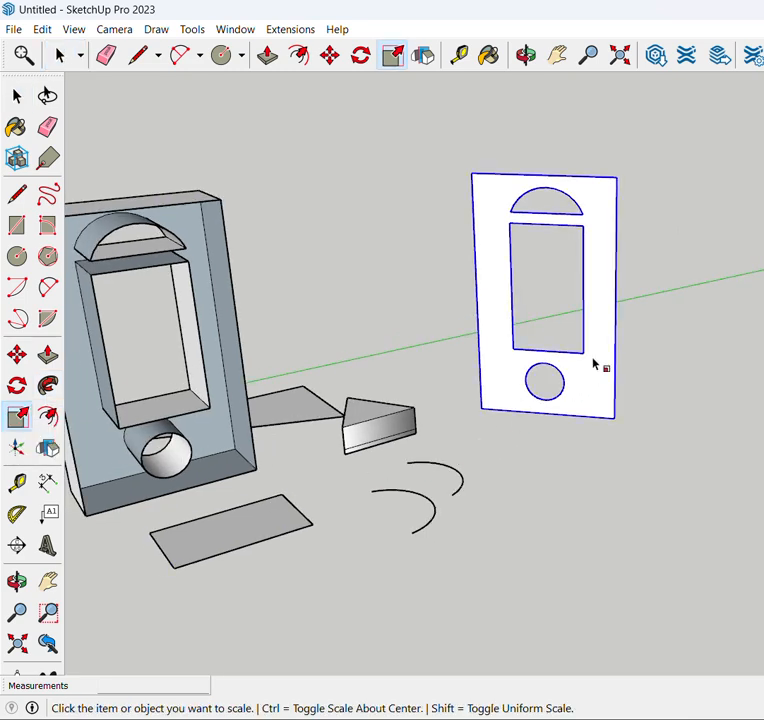
pyautogui.scroll(3, 593, 366)
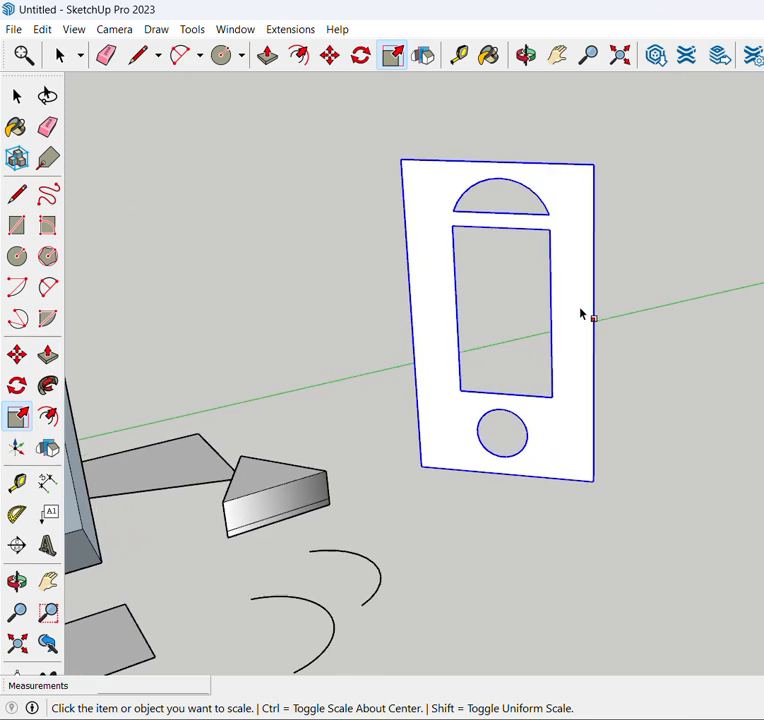
pyautogui.scroll(2, 581, 314)
pyautogui.click(581, 314)
pyautogui.scroll(-2, 503, 234)
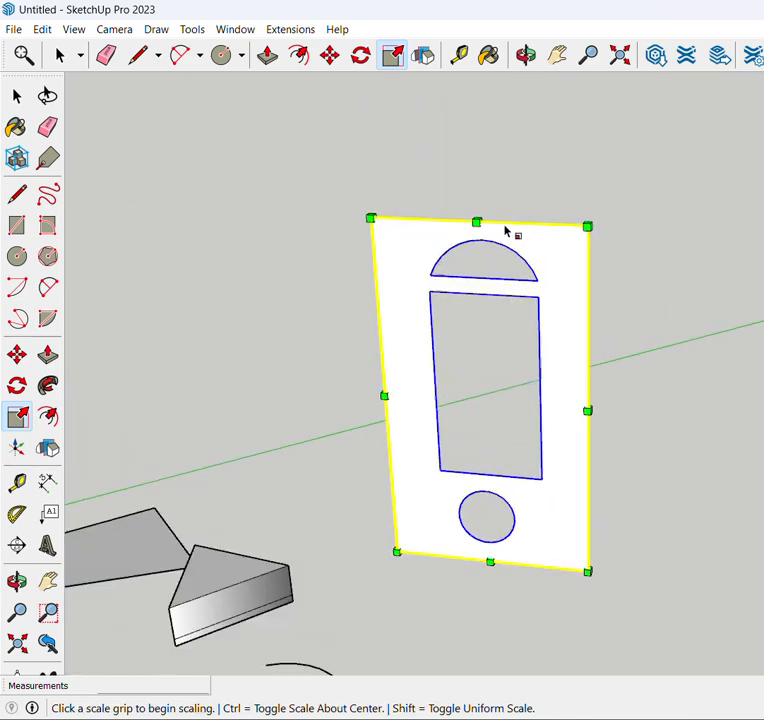
# Step: Scale the detached panel's height along the red axis to about 0.86 from its upper middle grip
pyautogui.scroll(2, 505, 227)
pyautogui.moveTo(505, 227); pyautogui.dragTo(222, 338, button='middle')
pyautogui.scroll(-4, 532, 145)
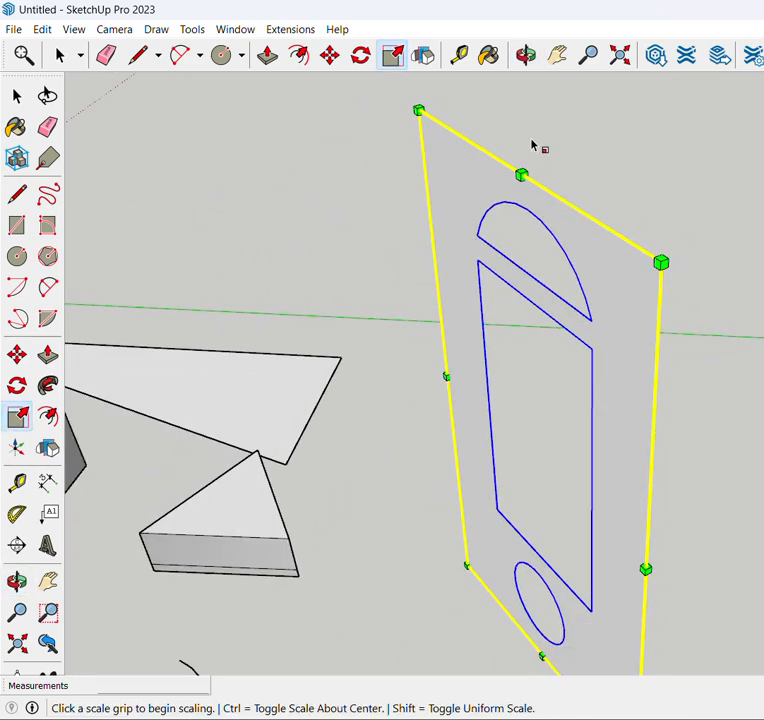
pyautogui.moveTo(517, 374); pyautogui.dragTo(540, 361, button='middle')
pyautogui.scroll(-1, 513, 338)
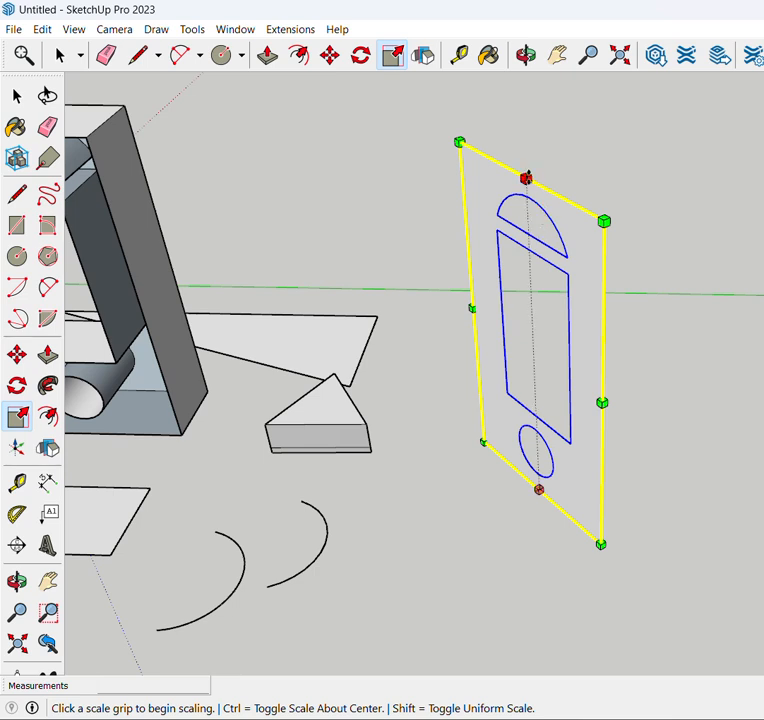
pyautogui.moveTo(526, 178); pyautogui.dragTo(562, 87, button='middle')
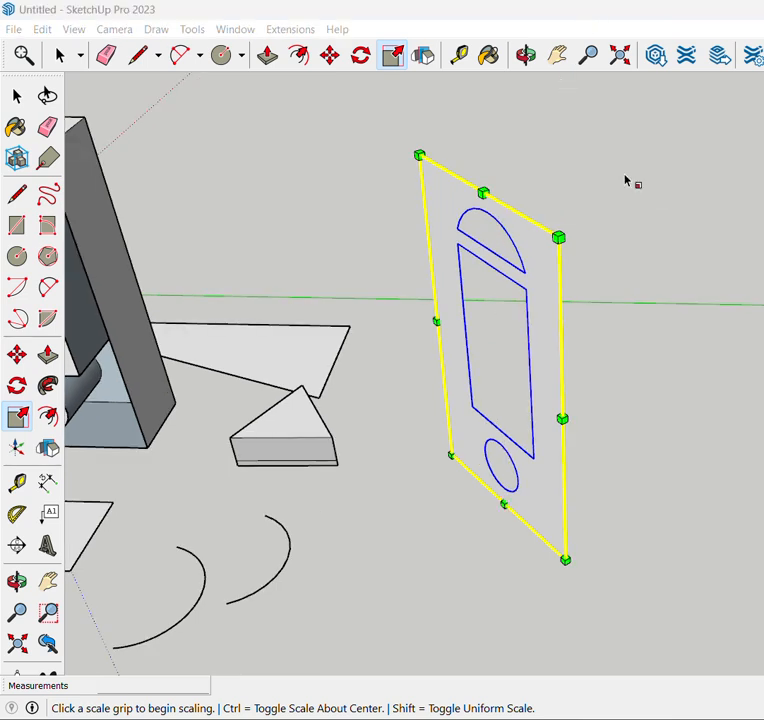
pyautogui.click(484, 192)
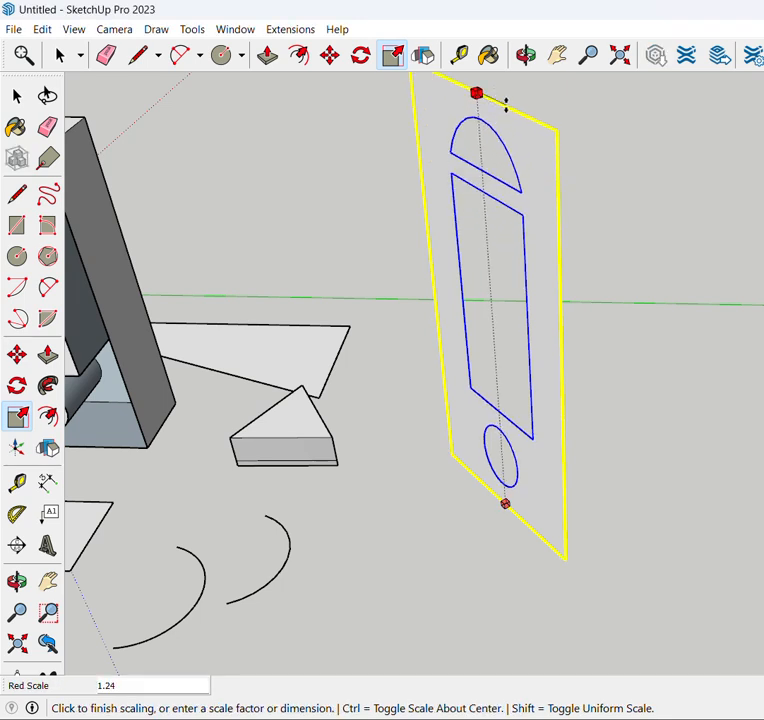
pyautogui.scroll(-1, 506, 104)
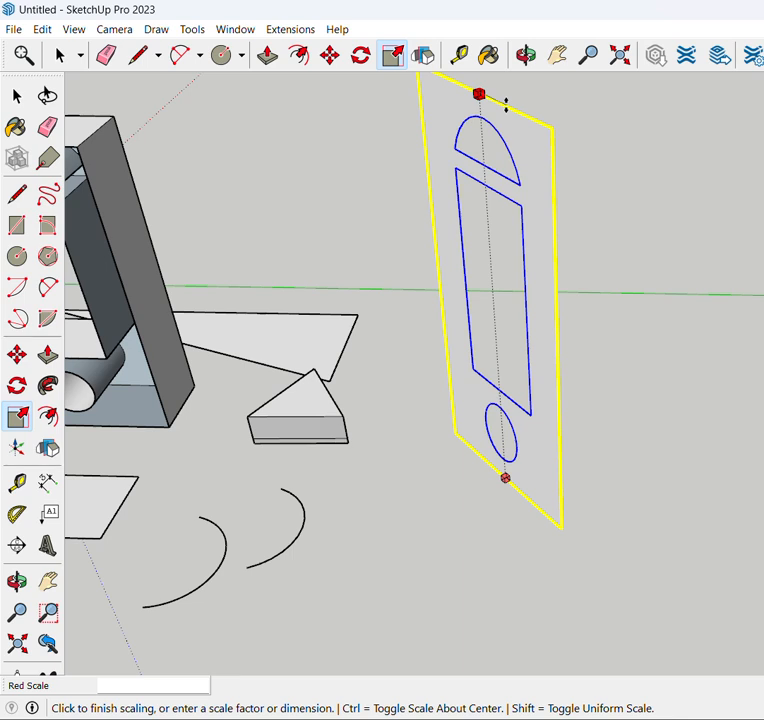
pyautogui.click(519, 254)
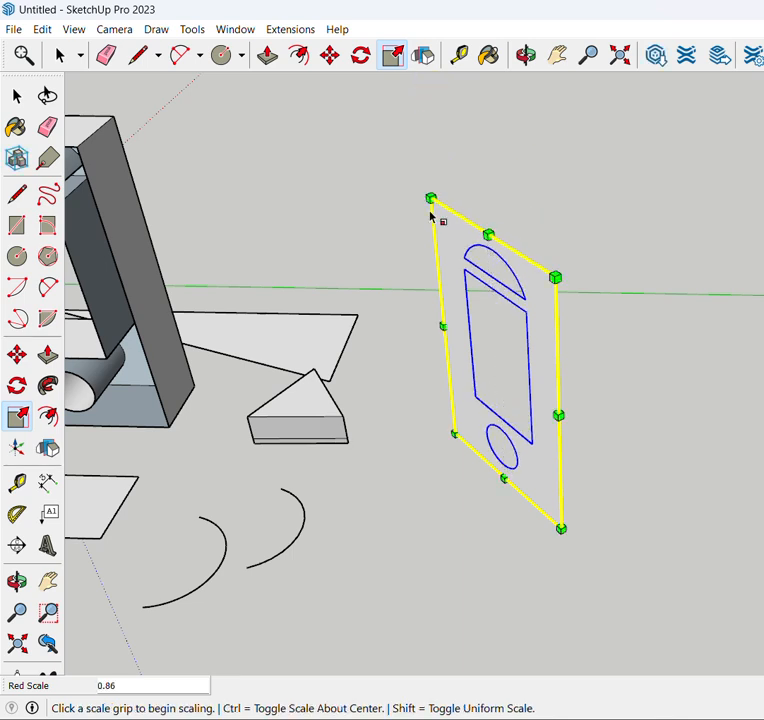
# Step: Try to widen the detached panel along the green axis from its side middle grip
pyautogui.scroll(-1, 554, 324)
pyautogui.scroll(1, 559, 378)
pyautogui.click(515, 365)
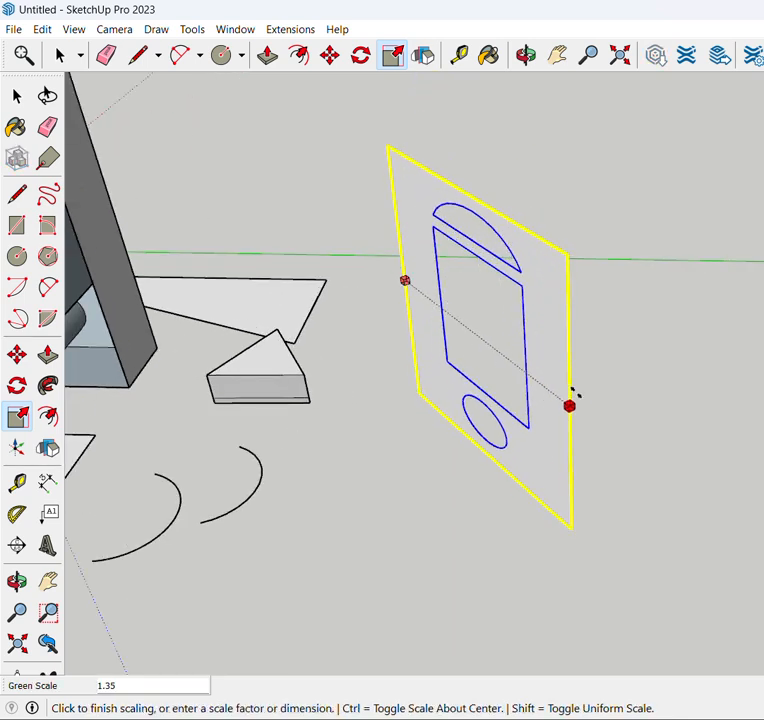
pyautogui.click(516, 365)
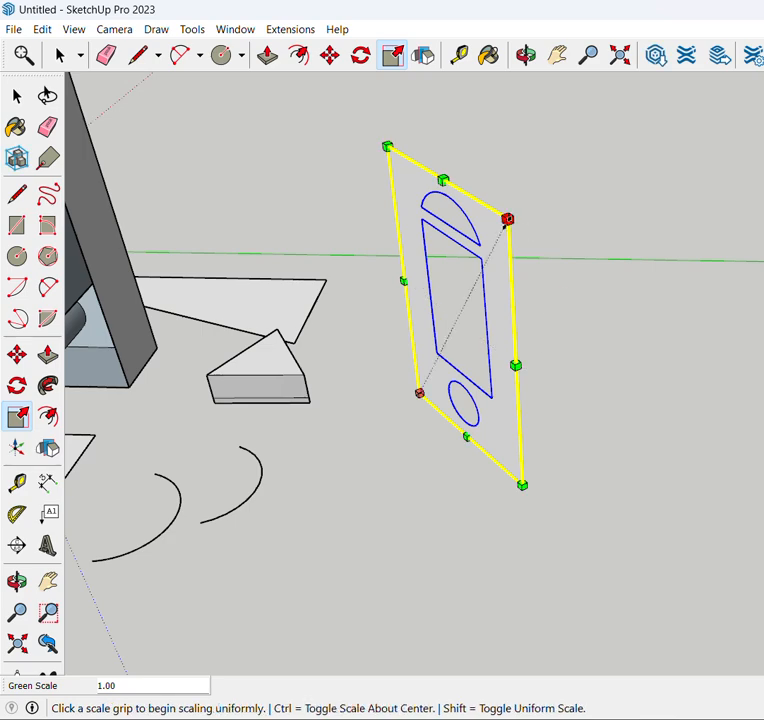
# Step: Scale the detached panel uniformly by about 1.21 from its upper near corner grip
pyautogui.click(507, 218)
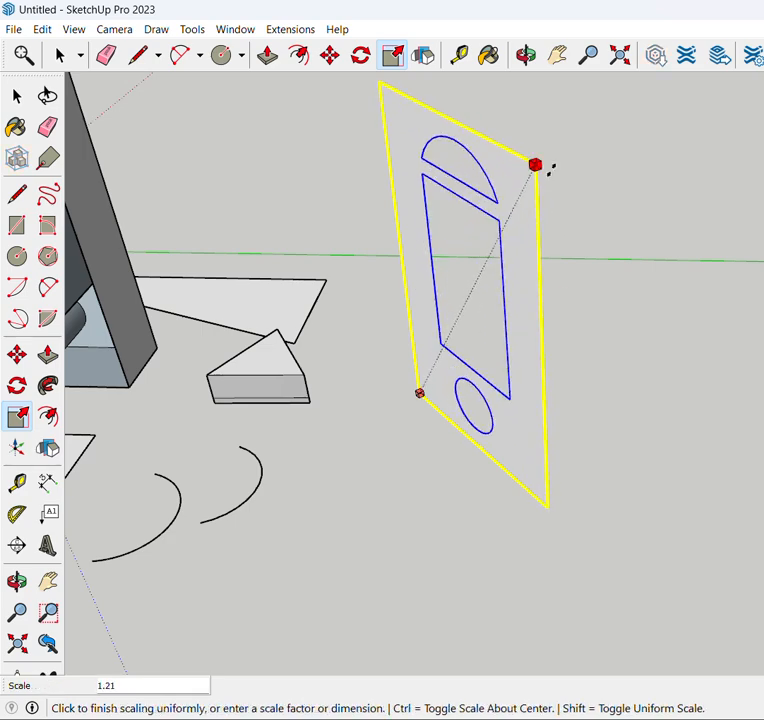
pyautogui.click(537, 166)
pyautogui.scroll(-1, 360, 365)
pyautogui.moveTo(407, 318); pyautogui.dragTo(466, 285, button='middle')
pyautogui.scroll(1, 466, 285)
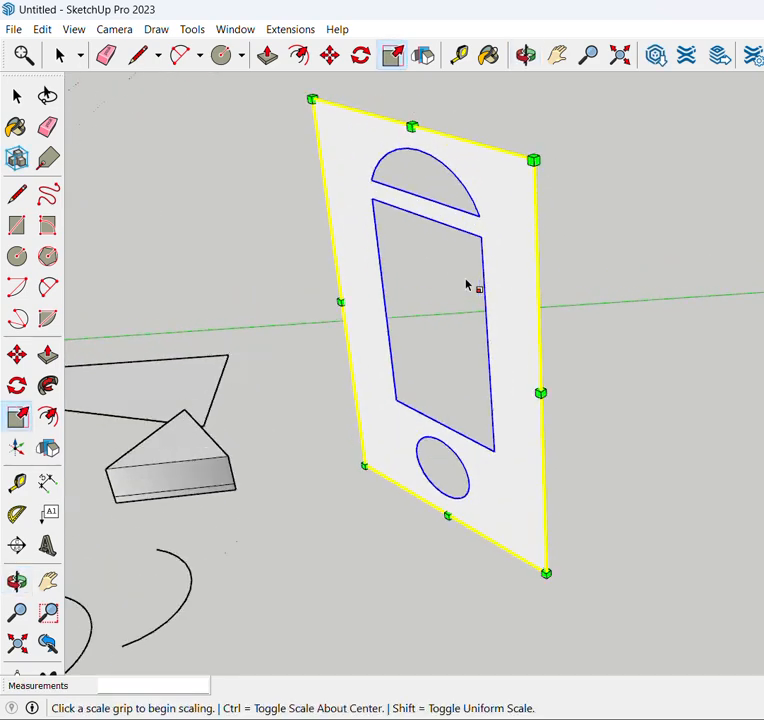
# Step: Try scaling the detached panel's width along the green axis about its center
pyautogui.scroll(-1, 338, 264)
pyautogui.scroll(1, 480, 285)
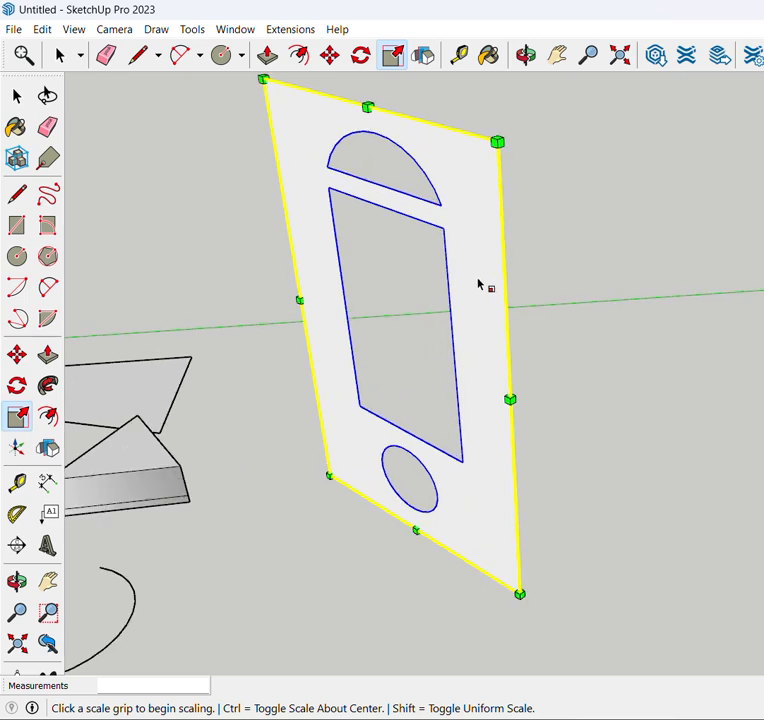
pyautogui.press('ctrl')
pyautogui.scroll(-1, 477, 285)
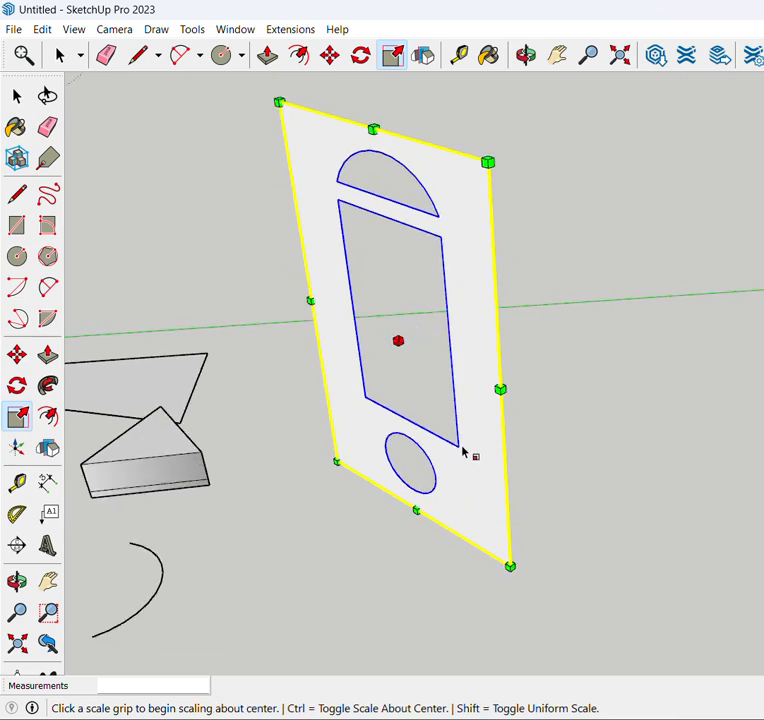
pyautogui.click(500, 389)
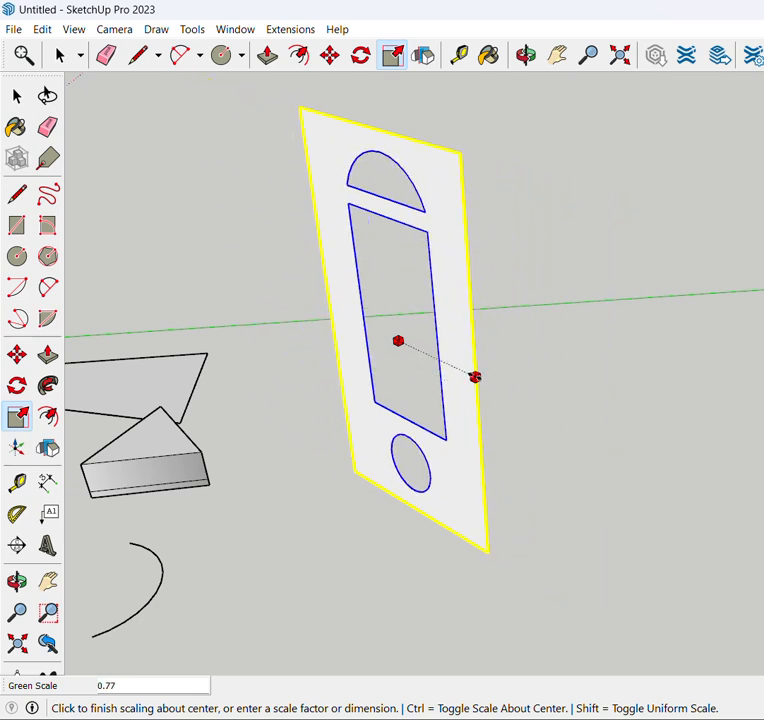
pyautogui.click(500, 388)
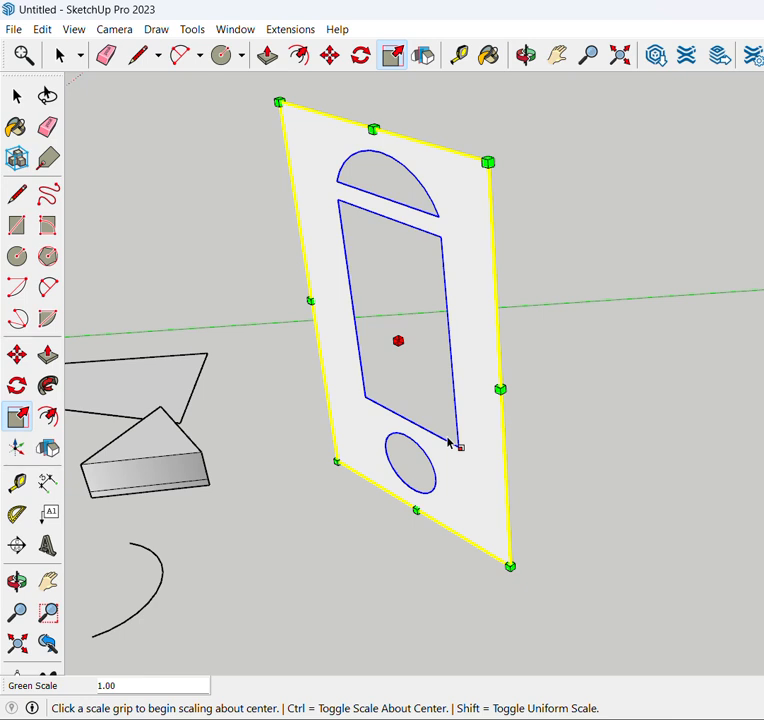
# Step: Try scaling the detached panel uniformly about its center from the side middle grip
pyautogui.press('shift')
pyautogui.click(500, 389)
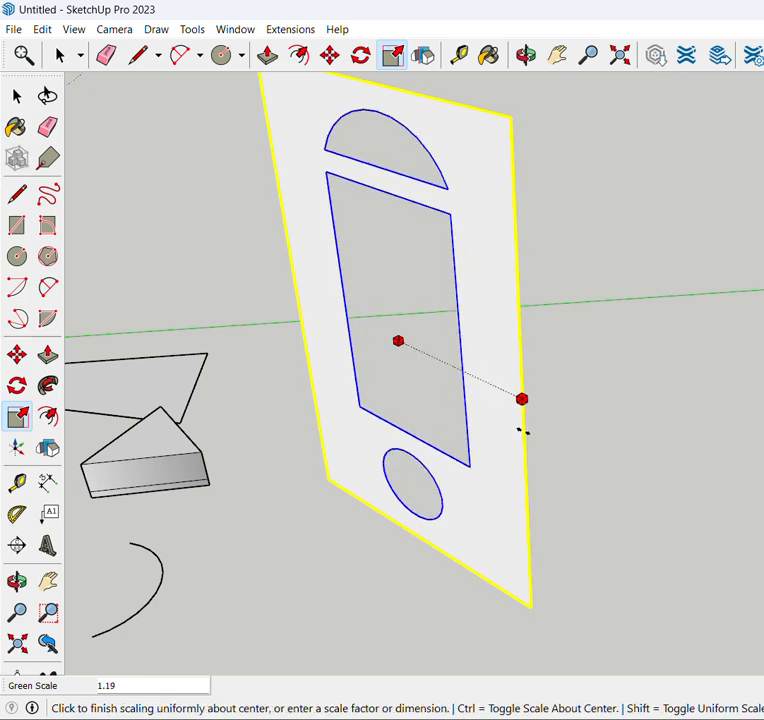
pyautogui.press('Escape')
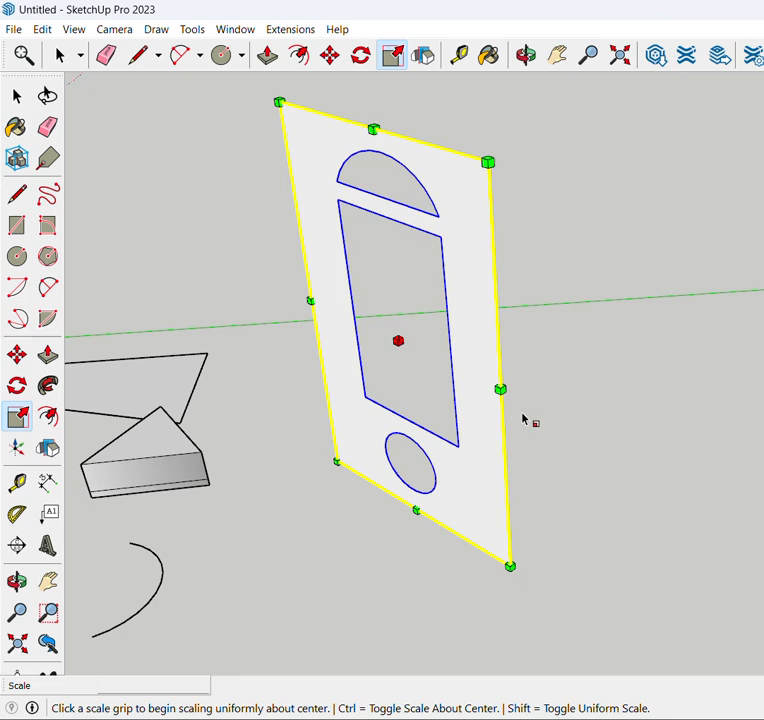
# Step: Turn off scaling about center and try resizing the panel from its side grip, switching from non-uniform to uniform scaling
pyautogui.press('ctrl')
pyautogui.press('shift')
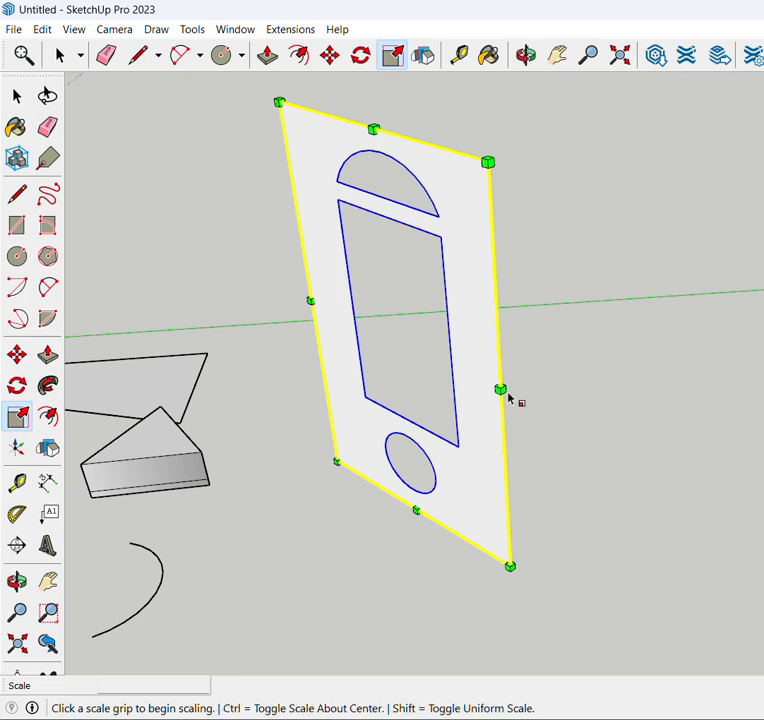
pyautogui.click(505, 394)
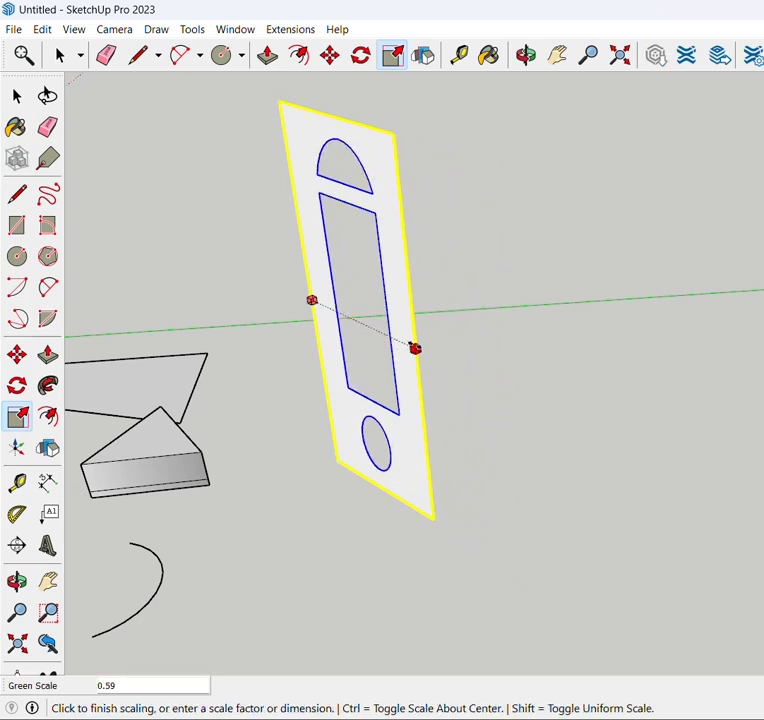
pyautogui.press('shift')
pyautogui.click(517, 410)
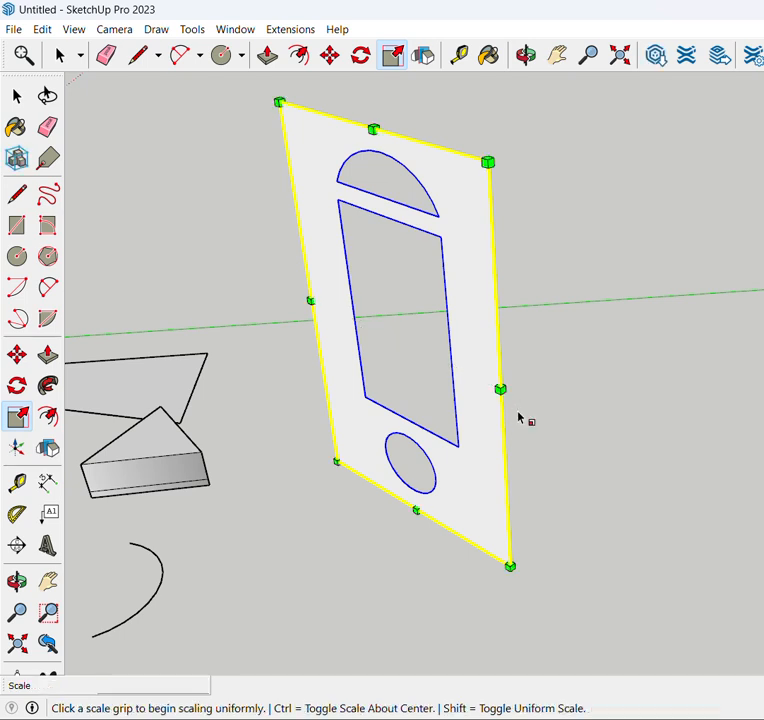
# Step: Restart scaling on the detached panel and shrink it uniformly to about 0.85 from its upper middle grip
pyautogui.press('space')
pyautogui.click(535, 438)
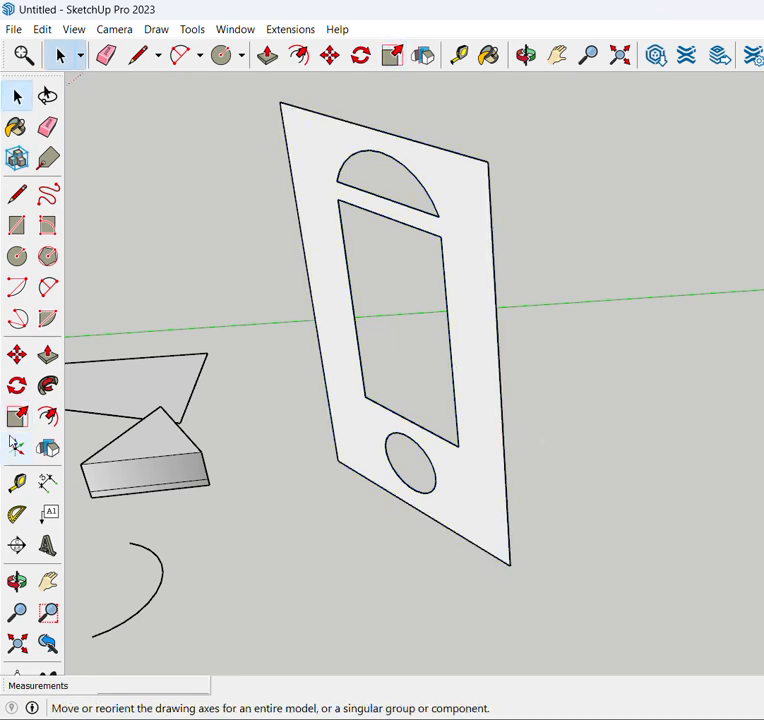
pyautogui.click(17, 420)
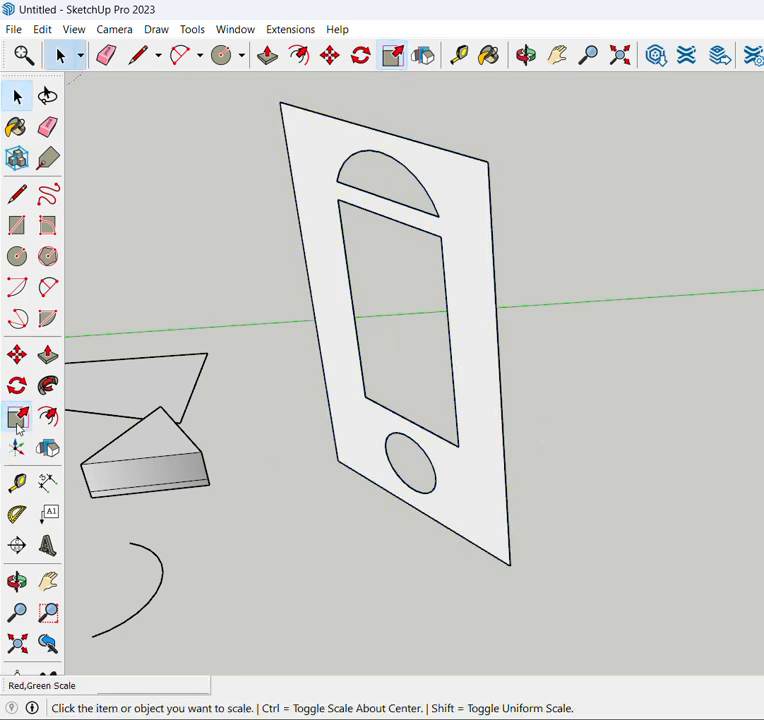
pyautogui.click(475, 388)
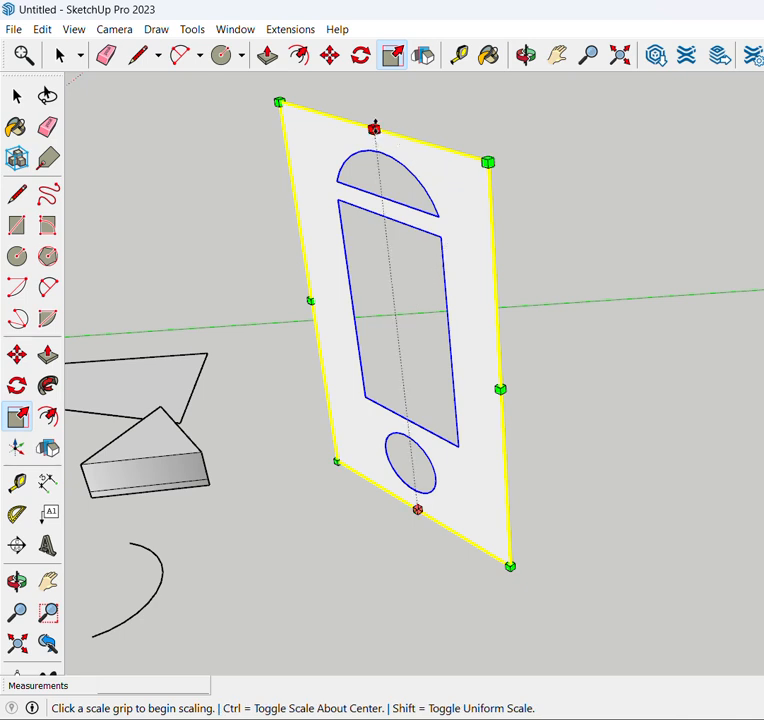
pyautogui.click(374, 129)
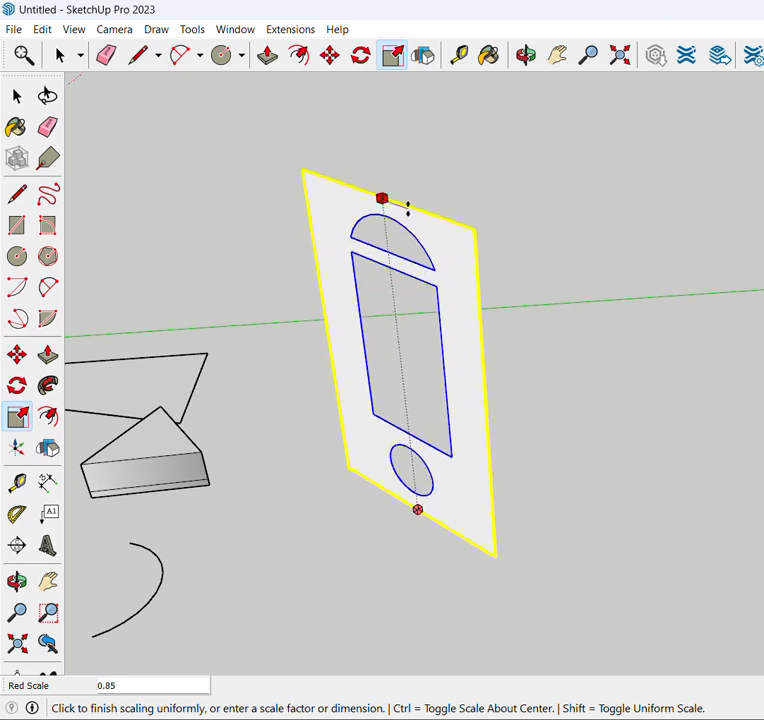
pyautogui.click(408, 206)
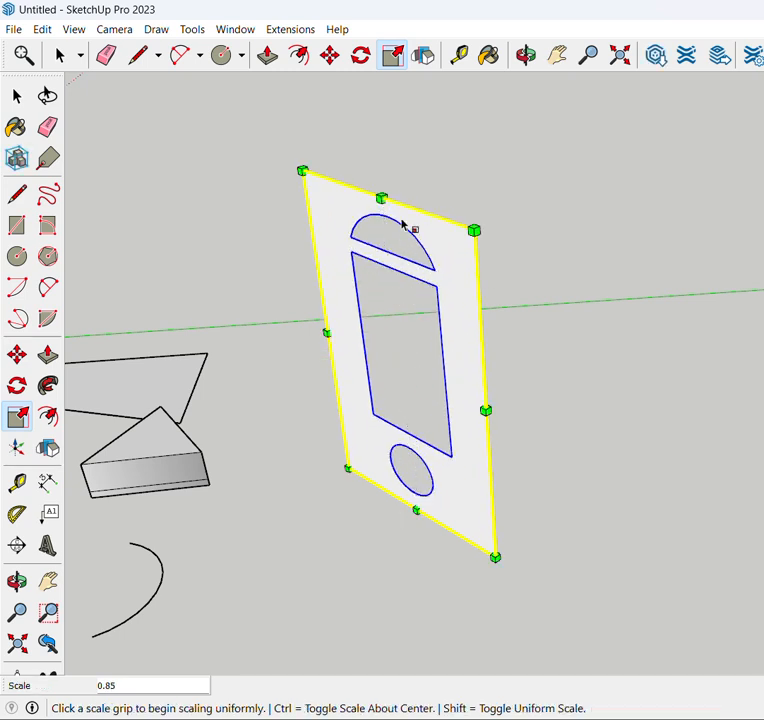
# Step: Scale the detached panel uniformly about its center from the upper middle grip and leave the Scale tool
pyautogui.keyDown('ctrl'); pyautogui.click(381, 198); pyautogui.keyUp('ctrl')
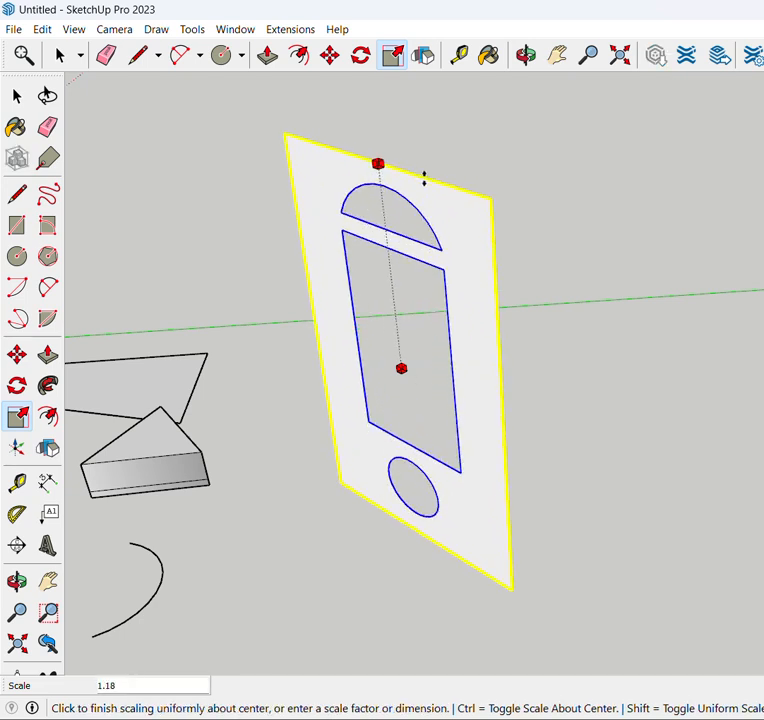
pyautogui.click(423, 222)
pyautogui.moveTo(460, 226); pyautogui.dragTo(544, 306, button='middle')
pyautogui.press('space')
pyautogui.scroll(-3, 418, 357)
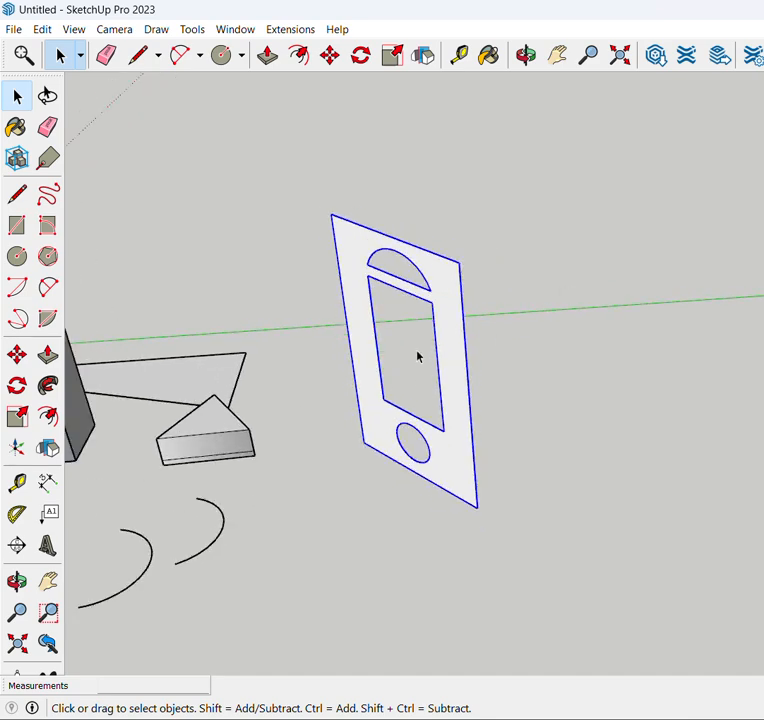
# Step: Select the flat rectangle lying on the ground in front of the block
pyautogui.moveTo(472, 380); pyautogui.dragTo(450, 467, button='middle')
pyautogui.scroll(-2, 538, 314)
pyautogui.scroll(4, 128, 447)
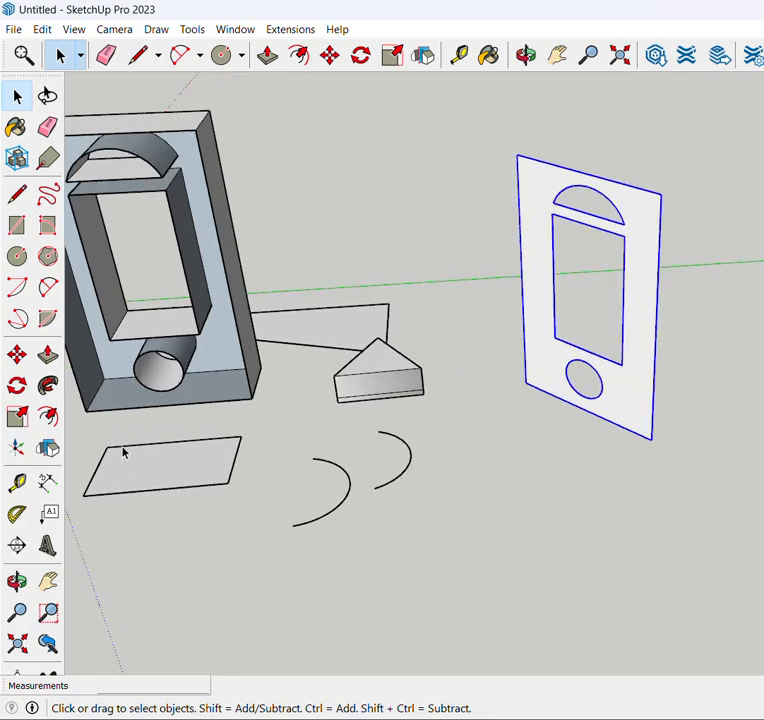
pyautogui.click(165, 484)
# Step: Offset the edges of the large flat triangle behind the block inward by 1 inch
pyautogui.scroll(-3, 239, 476)
pyautogui.moveTo(310, 379); pyautogui.dragTo(547, 222, button='middle')
pyautogui.scroll(5, 530, 180)
pyautogui.scroll(-3, 414, 457)
pyautogui.moveTo(414, 457); pyautogui.dragTo(510, 302, button='middle')
pyautogui.scroll(4, 580, 133)
pyautogui.scroll(2, 580, 133)
pyautogui.moveTo(570, 392); pyautogui.dragTo(250, 382, button='middle')
pyautogui.scroll(-2, 280, 405)
pyautogui.scroll(3, 568, 247)
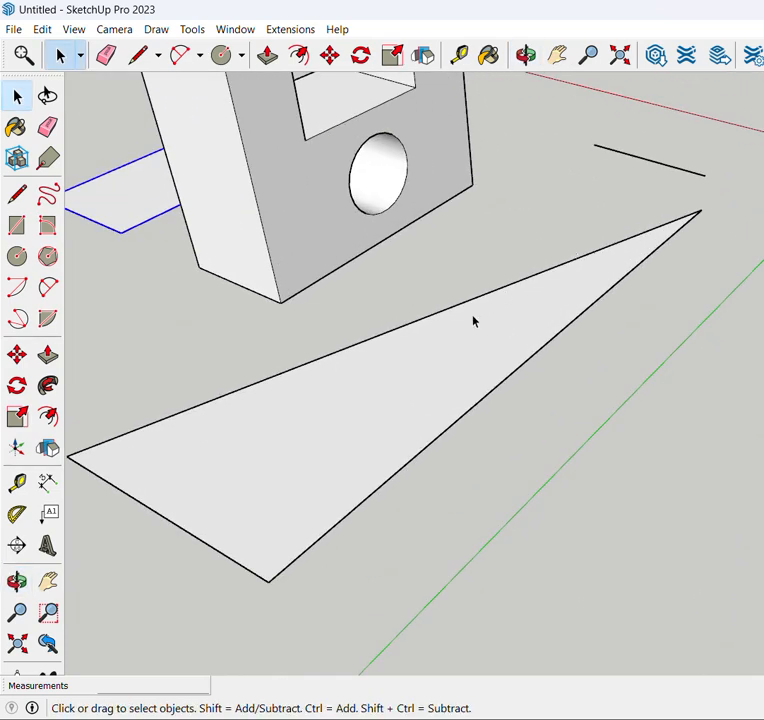
pyautogui.click(48, 417)
pyautogui.scroll(-1, 452, 398)
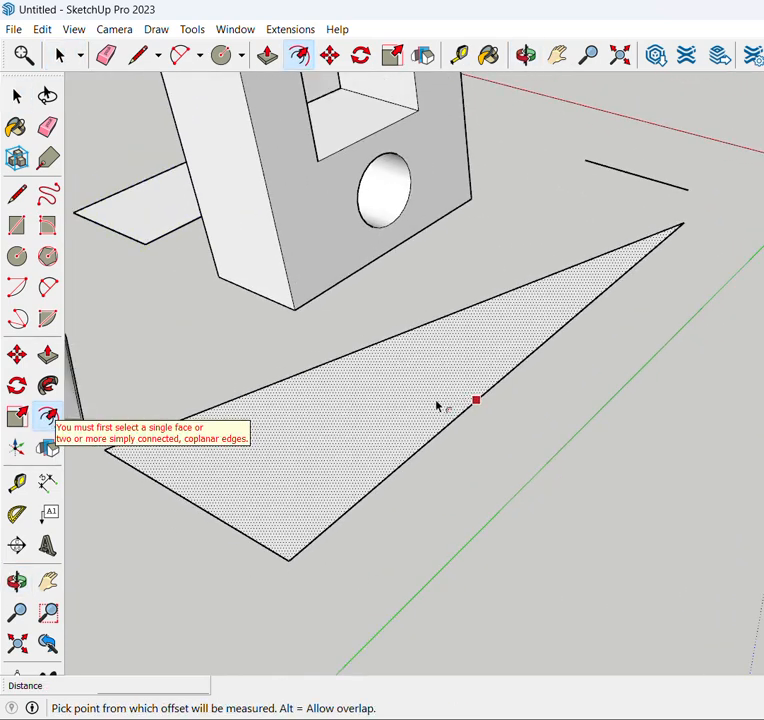
pyautogui.click(307, 450)
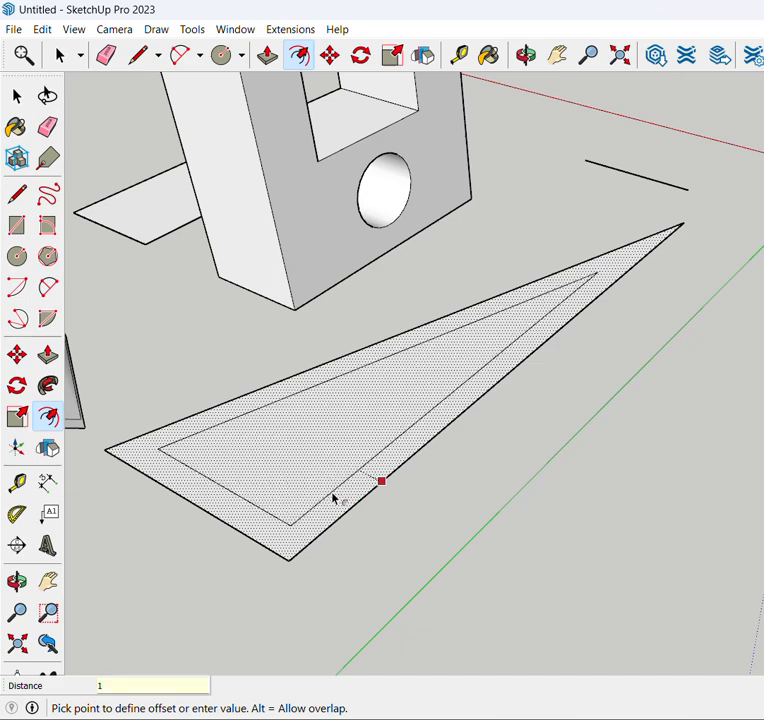
pyautogui.press('Return')
# Step: Offset the inner face of the large flat triangle inward by 1 foot
pyautogui.scroll(5, 282, 575)
pyautogui.scroll(-2, 367, 491)
pyautogui.click(330, 387)
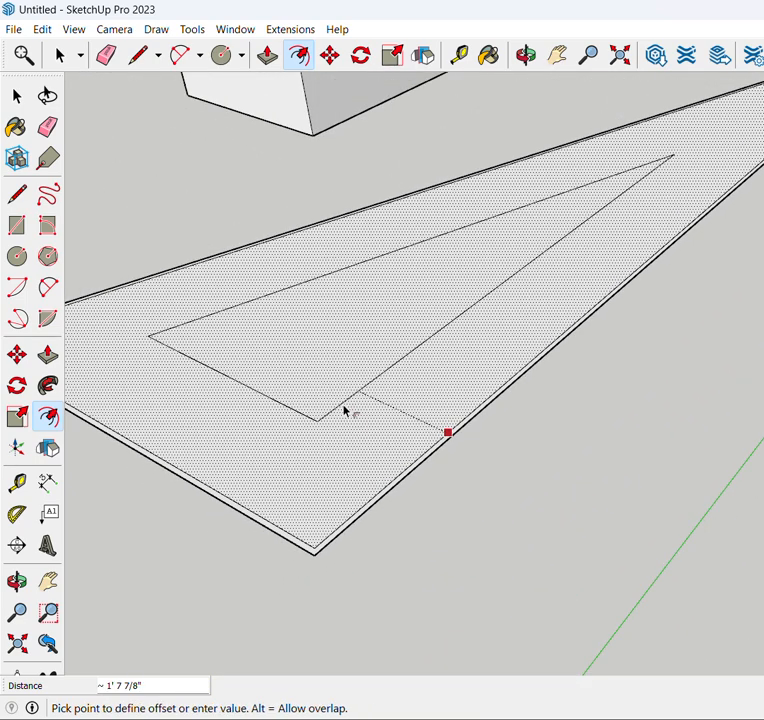
pyautogui.write('1')
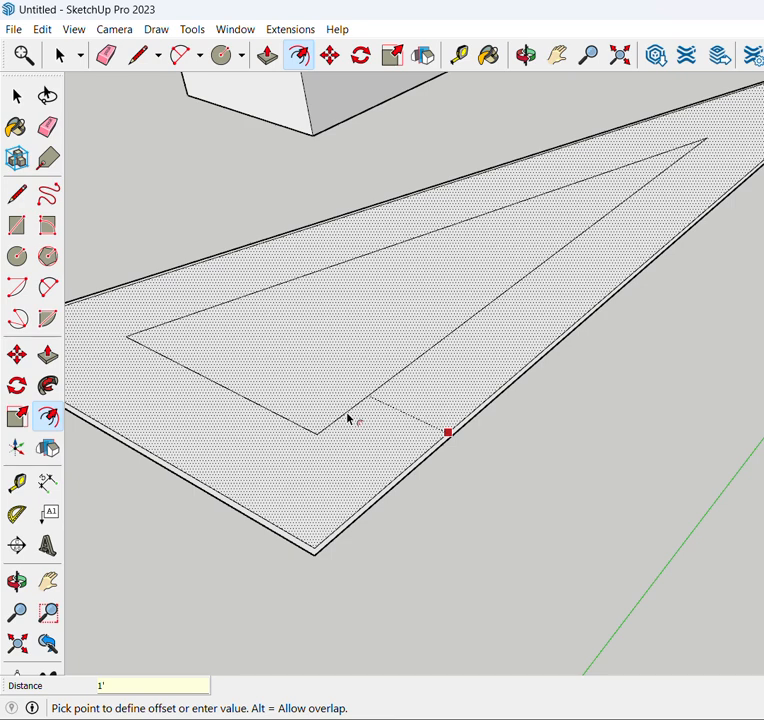
pyautogui.write("'")
pyautogui.press('Return')
# Step: Offset the top face of the small triangular prism outward by 1 foot and clear the selection
pyautogui.scroll(-3, 421, 353)
pyautogui.scroll(3, 431, 317)
pyautogui.scroll(-2, 410, 420)
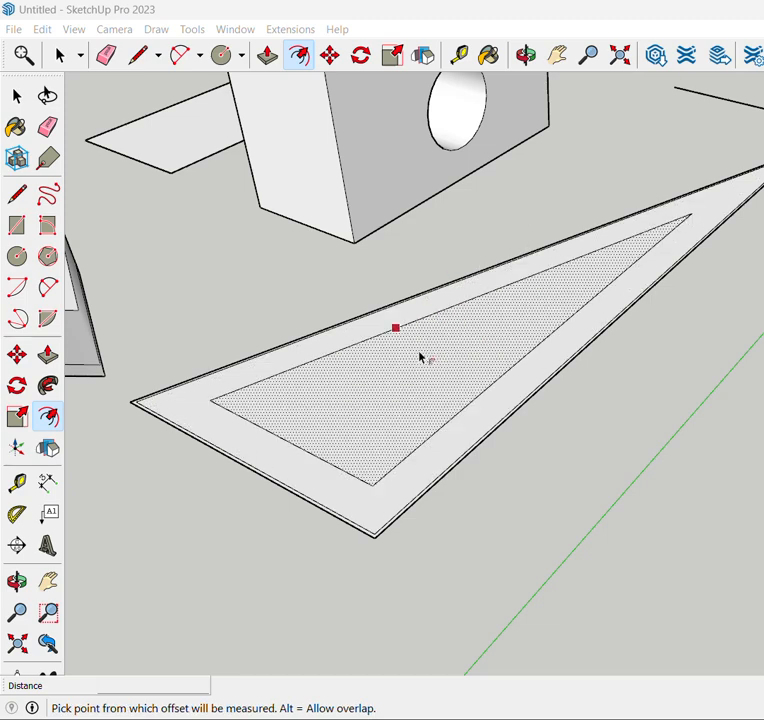
pyautogui.scroll(-6, 575, 380)
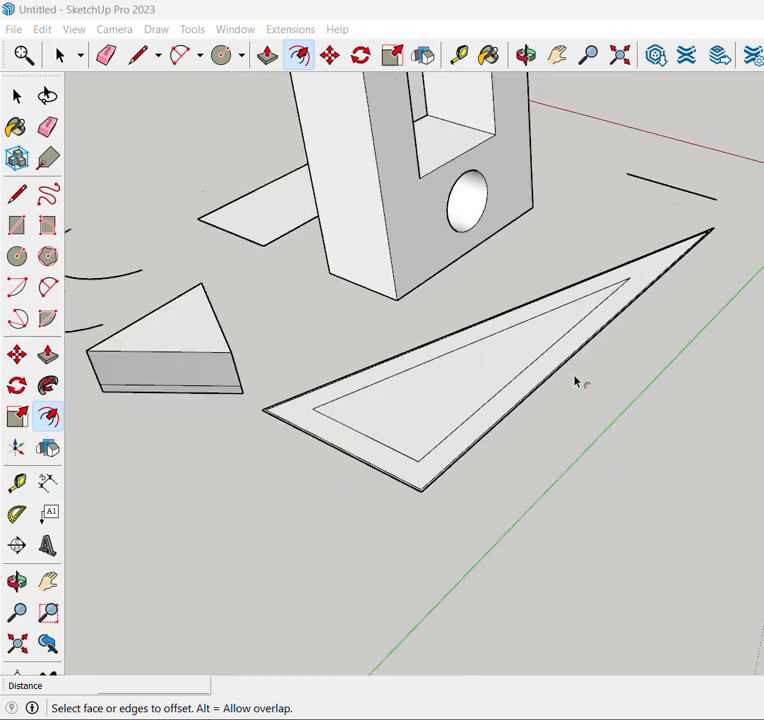
pyautogui.scroll(4, 331, 358)
pyautogui.scroll(3, 331, 358)
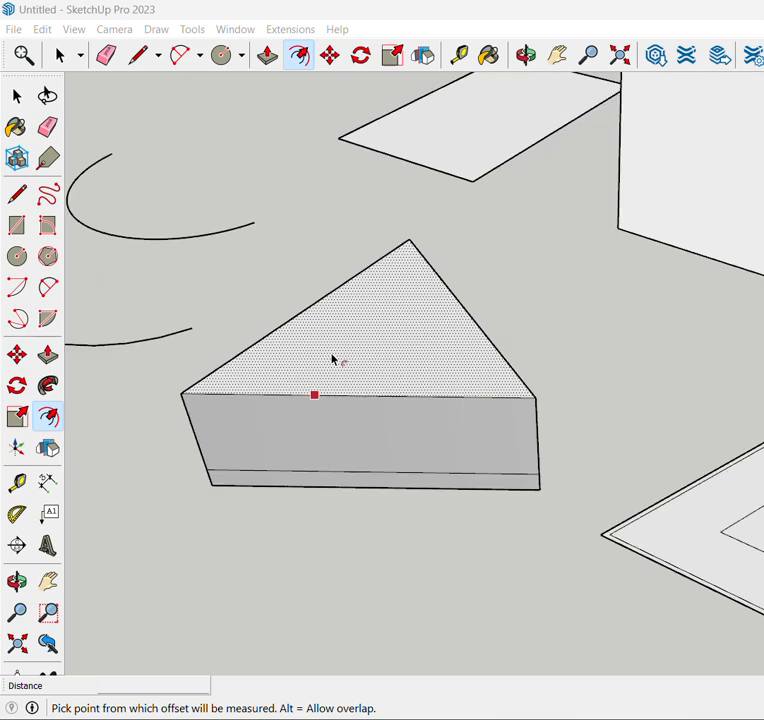
pyautogui.click(332, 358)
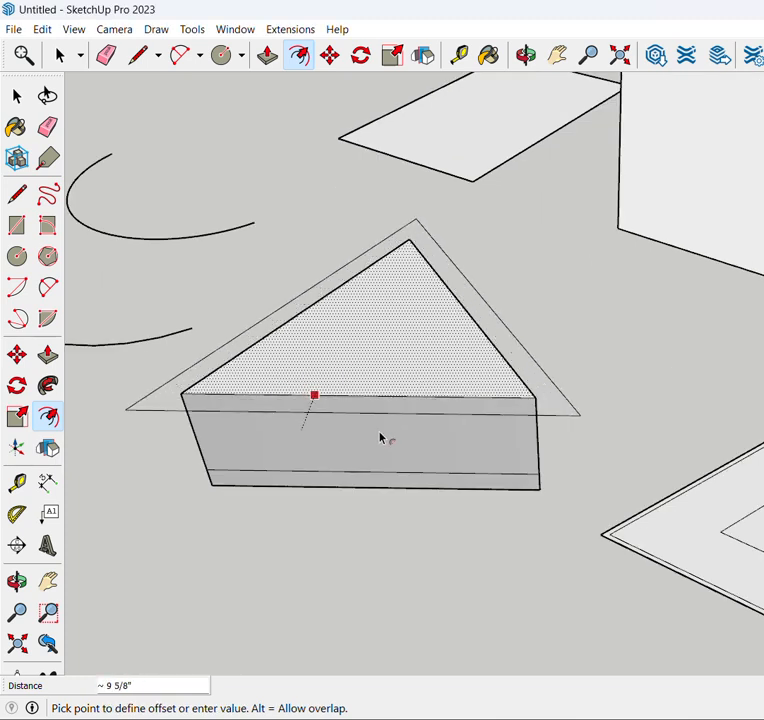
pyautogui.write('1')
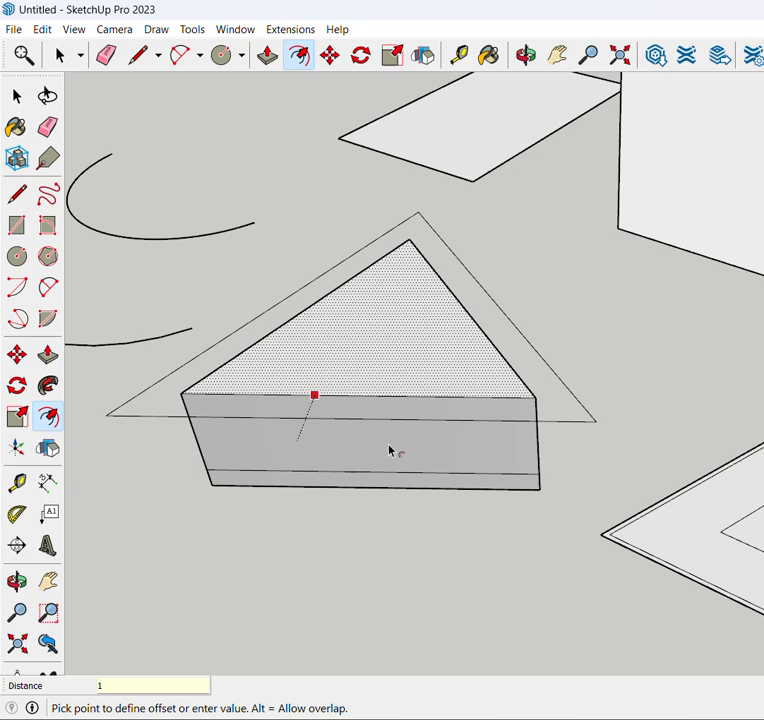
pyautogui.write("'")
pyautogui.press('Return')
pyautogui.moveTo(390, 450); pyautogui.dragTo(350, 347, button='middle')
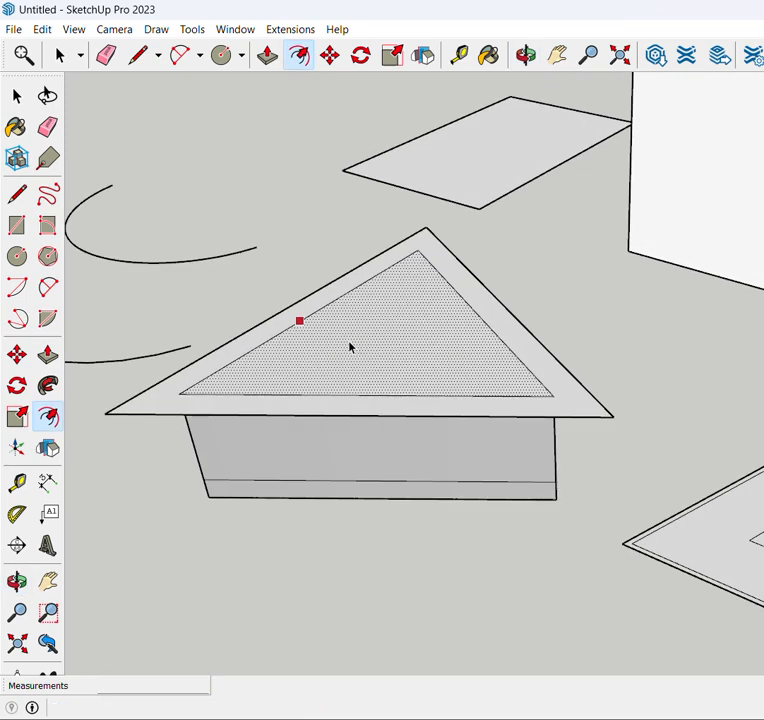
pyautogui.press('space')
pyautogui.scroll(-2, 350, 347)
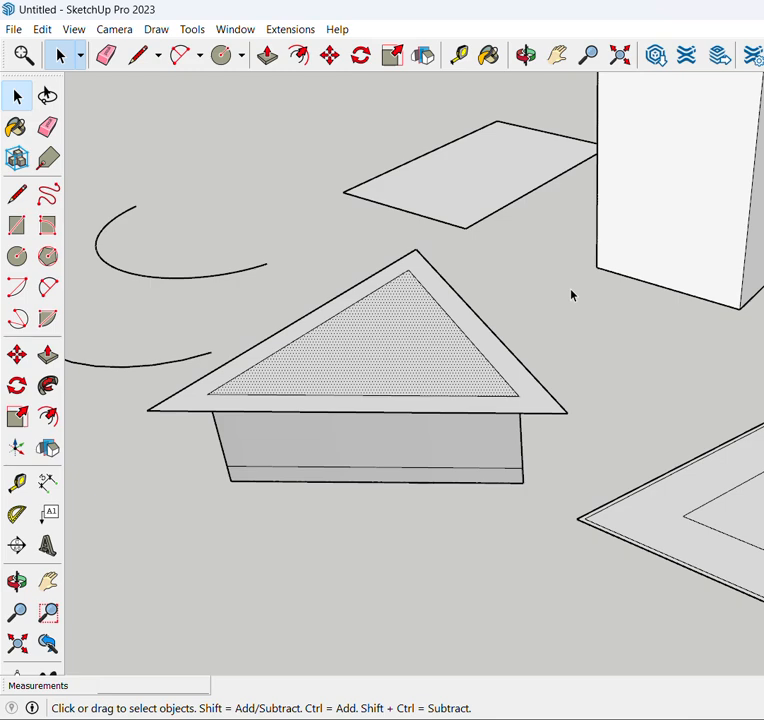
pyautogui.click(572, 291)
# Step: Push/Pull the triangular border on top of the prism upward by about 3' 4" to form a hollow collar
pyautogui.scroll(1, 441, 347)
pyautogui.scroll(1, 441, 347)
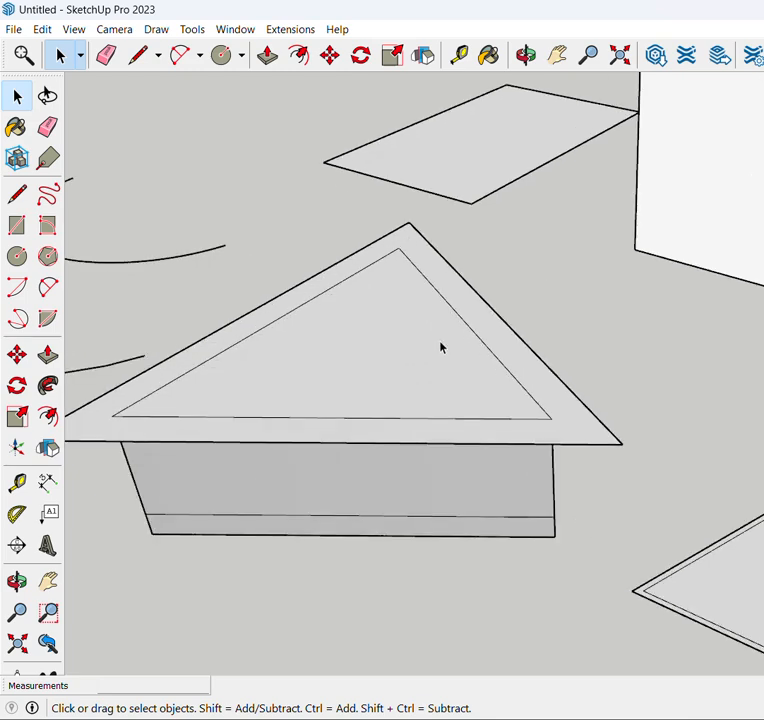
pyautogui.press('p')
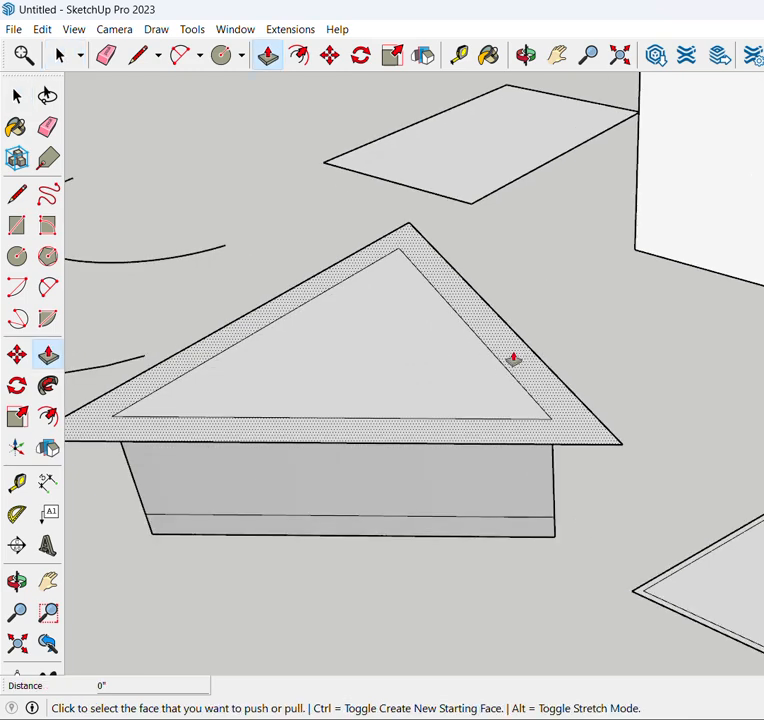
pyautogui.click(513, 360)
pyautogui.scroll(-2, 513, 360)
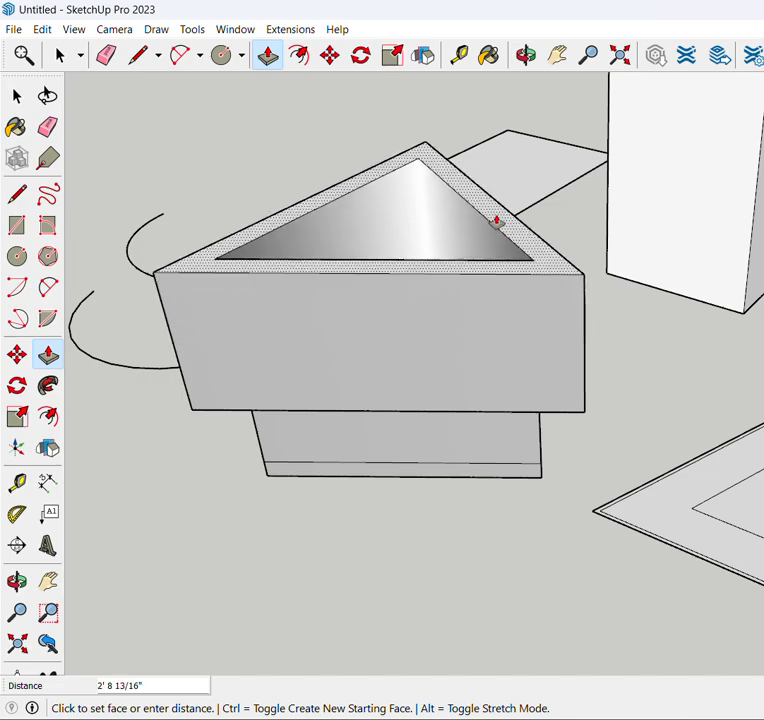
pyautogui.click(500, 201)
pyautogui.moveTo(430, 430); pyautogui.dragTo(548, 276, button='middle')
pyautogui.scroll(2, 550, 270)
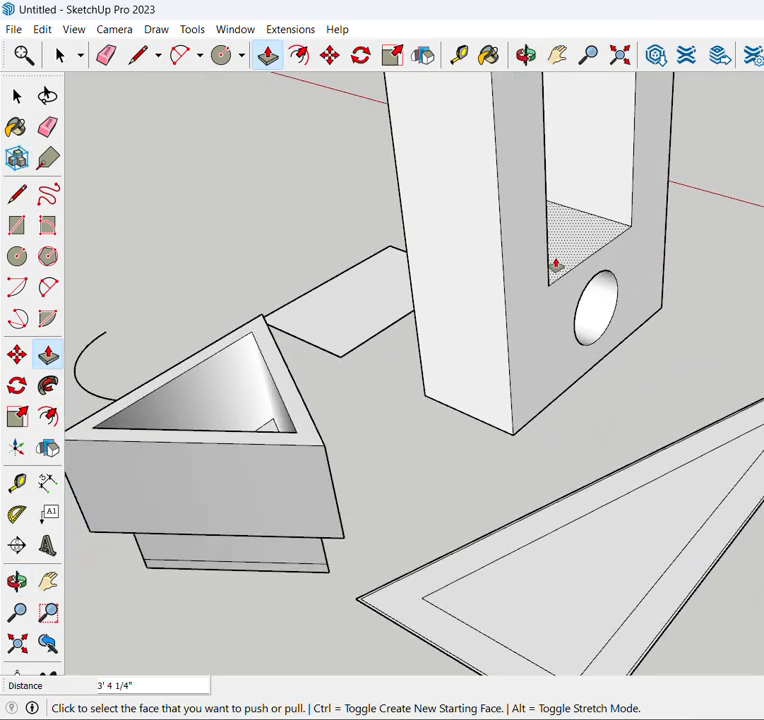
pyautogui.press('space')
# Step: Examine the modelled shapes from behind, from the open back of the block around to the detached panel
pyautogui.scroll(-5, 356, 425)
pyautogui.moveTo(334, 467); pyautogui.dragTo(690, 418, button='middle')
pyautogui.scroll(2, 274, 354)
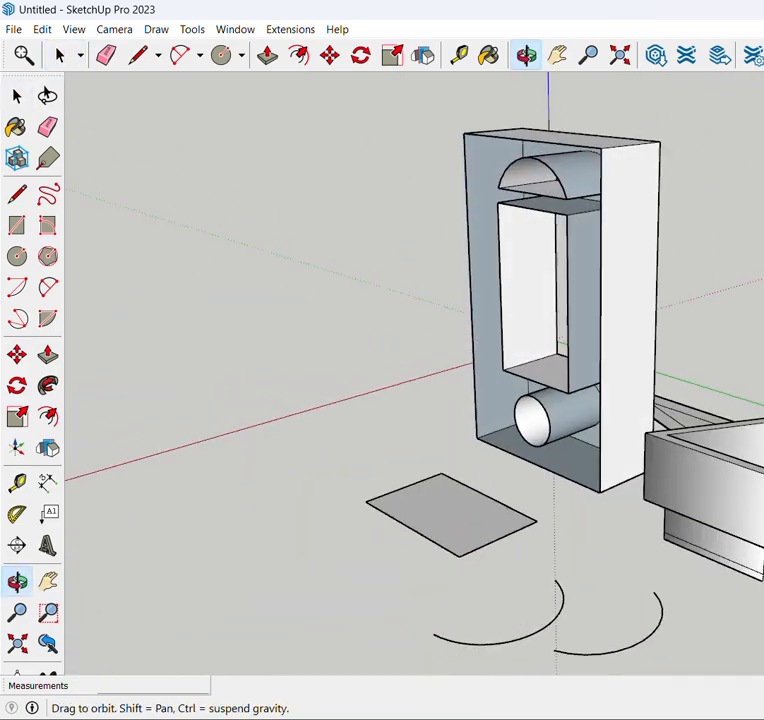
pyautogui.scroll(-3, 432, 406)
pyautogui.moveTo(432, 406); pyautogui.dragTo(691, 416, button='middle')
pyautogui.scroll(-3, 290, 367)
pyautogui.moveTo(290, 368); pyautogui.dragTo(491, 370, button='middle')
pyautogui.scroll(2, 492, 372)
pyautogui.scroll(3, 545, 428)
pyautogui.scroll(-1, 304, 309)
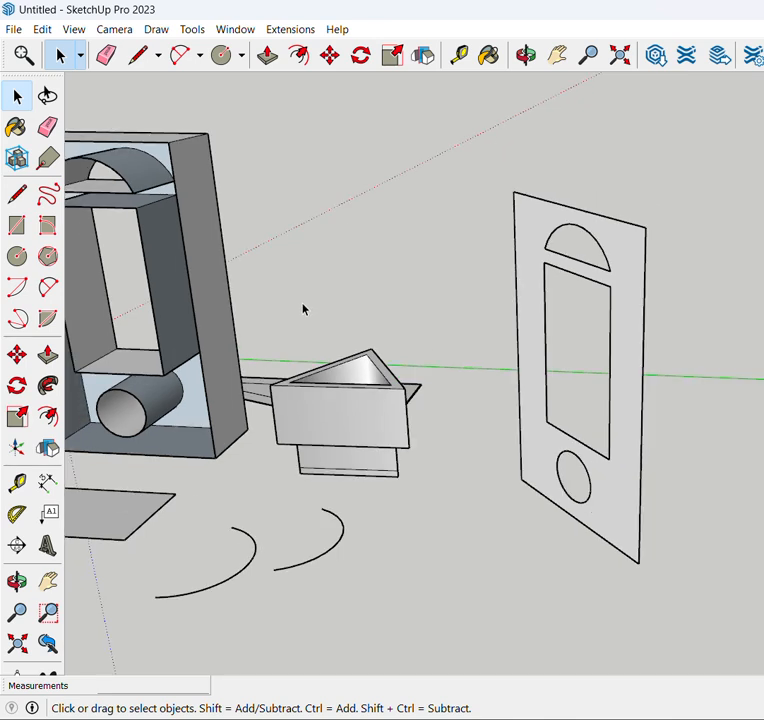
pyautogui.scroll(-2, 306, 309)
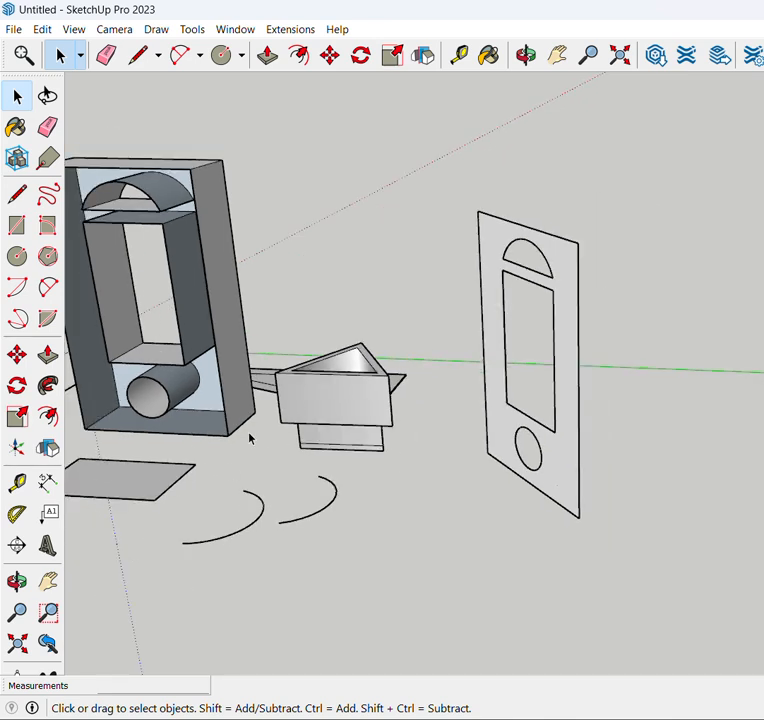
# Step: Create a Tape Measure guide line 3' above the bottom edge of the detached panel
pyautogui.click(17, 488)
pyautogui.scroll(5, 563, 501)
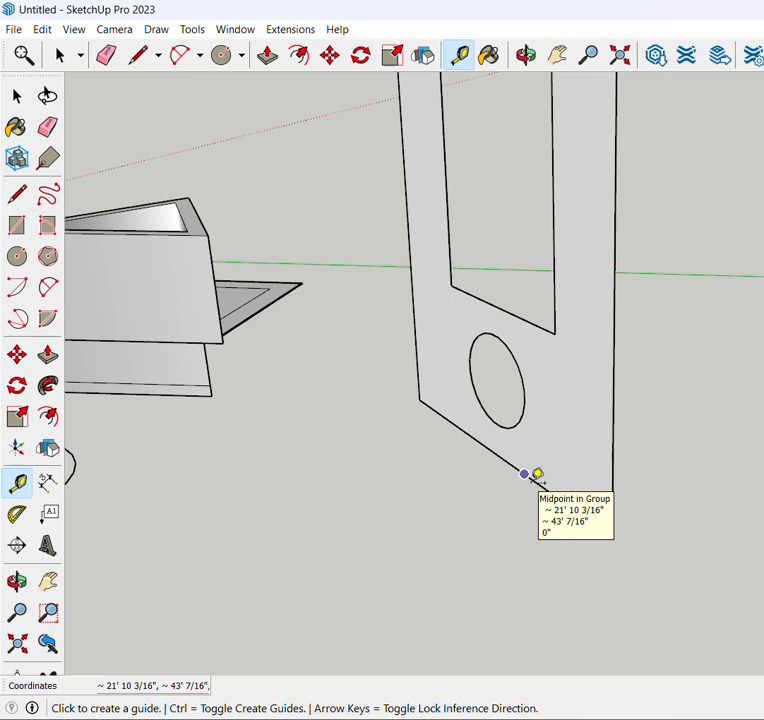
pyautogui.click(524, 474)
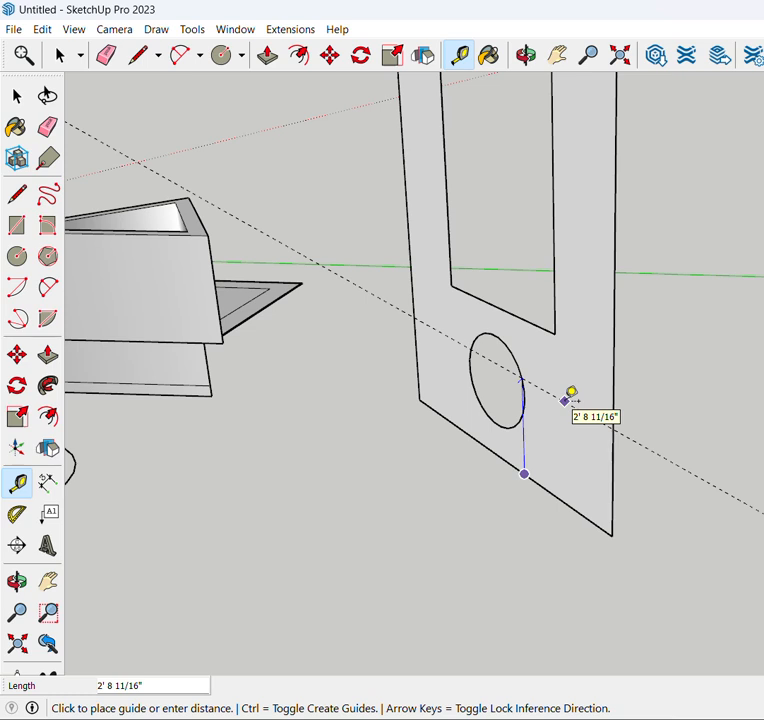
pyautogui.write("3'")
pyautogui.press('Return')
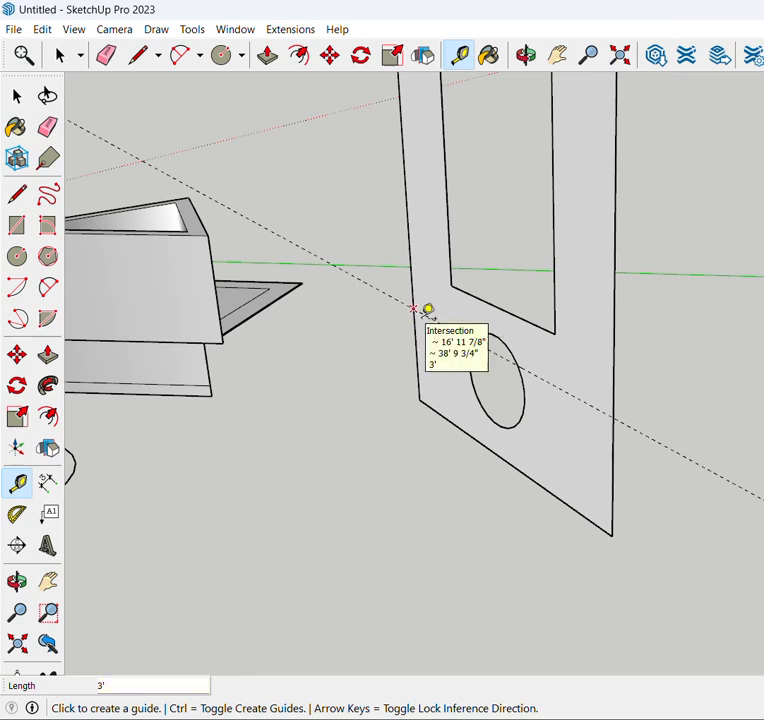
# Step: Create a vertical guide line 3' inward from the detached panel's side edge farther from the block
pyautogui.click(614, 447)
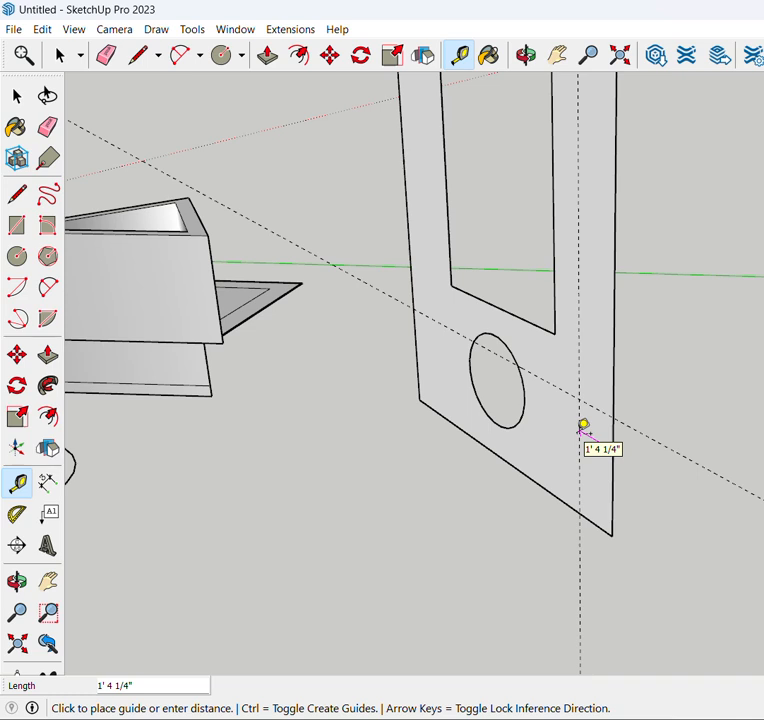
pyautogui.write("3'")
pyautogui.press('Return')
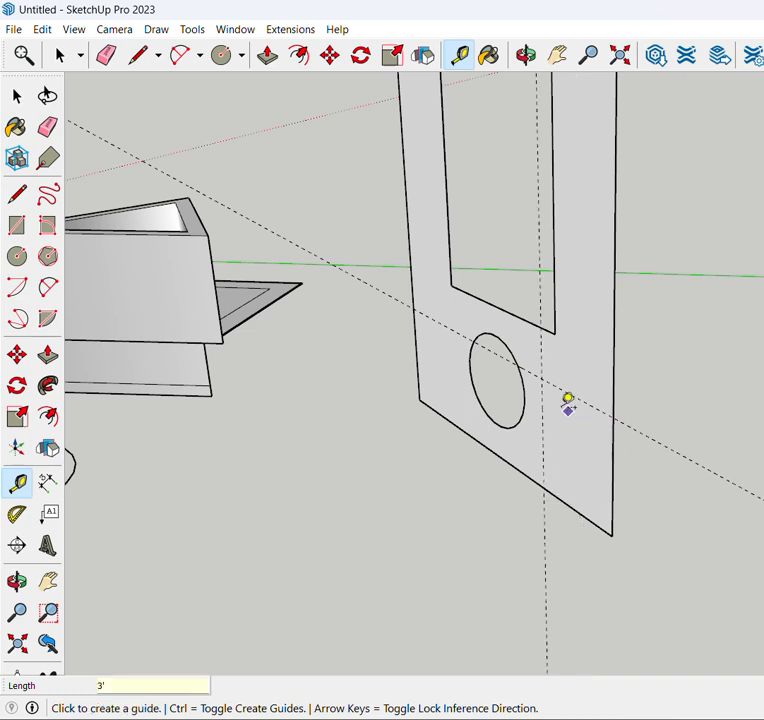
# Step: Examine the crossing of the two guide lines and the circular opening near the detached panel's bottom
pyautogui.scroll(4, 537, 366)
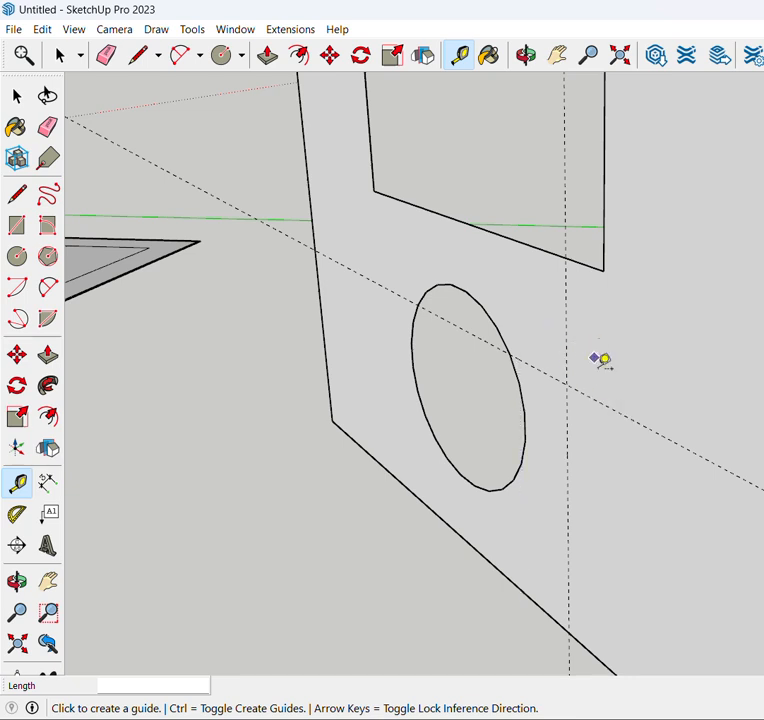
pyautogui.scroll(-1, 556, 333)
pyautogui.scroll(-3, 556, 333)
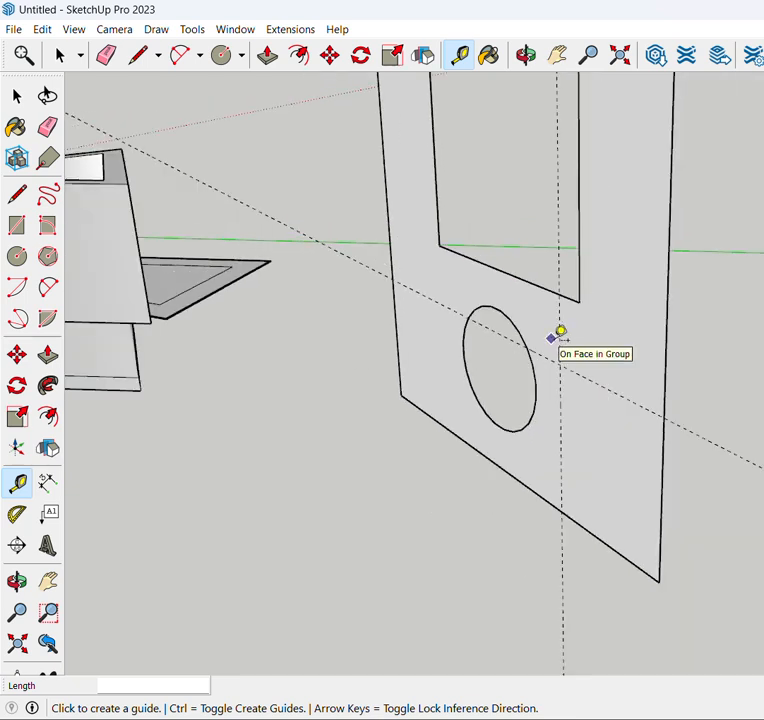
pyautogui.scroll(2, 578, 360)
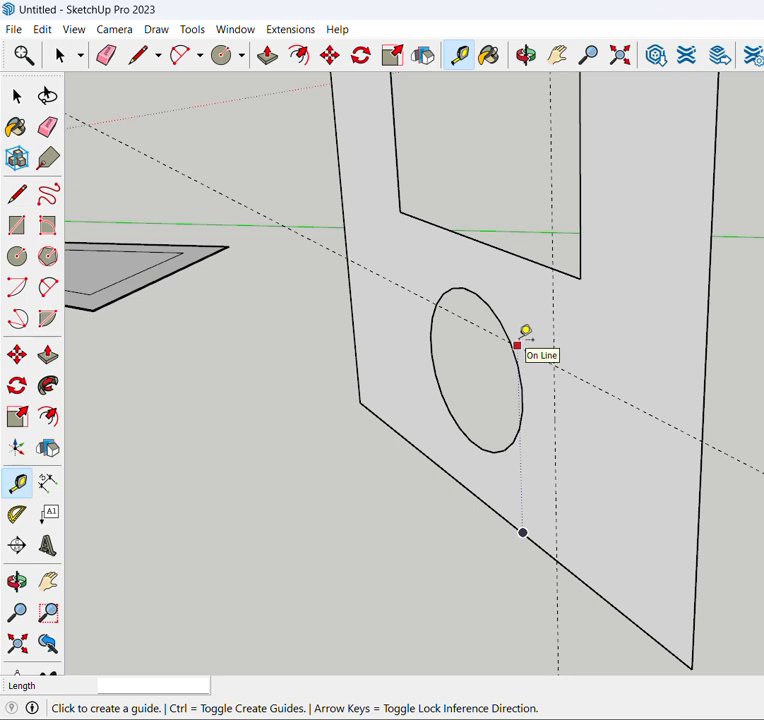
pyautogui.scroll(1, 529, 302)
pyautogui.scroll(-1, 566, 355)
pyautogui.scroll(-1, 551, 350)
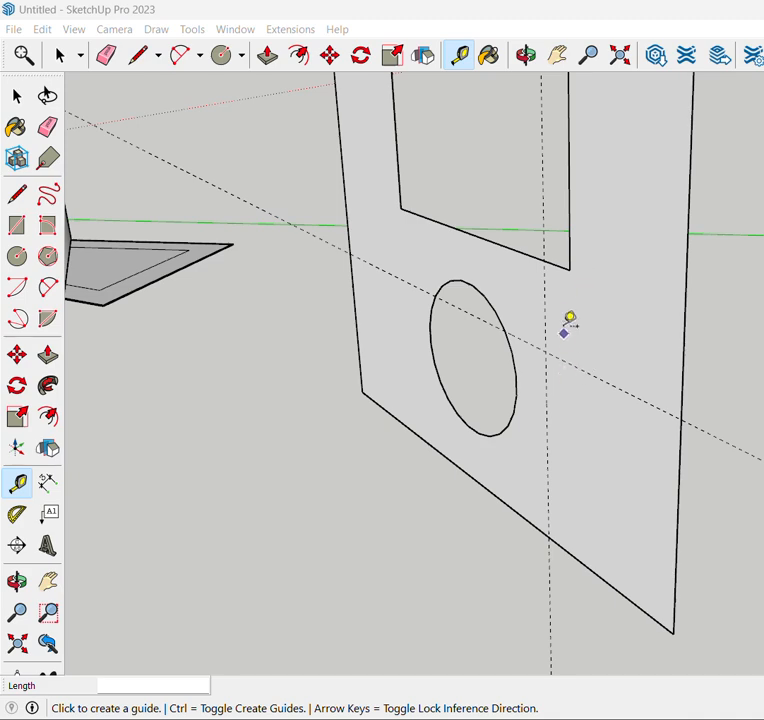
pyautogui.scroll(-5, 545, 355)
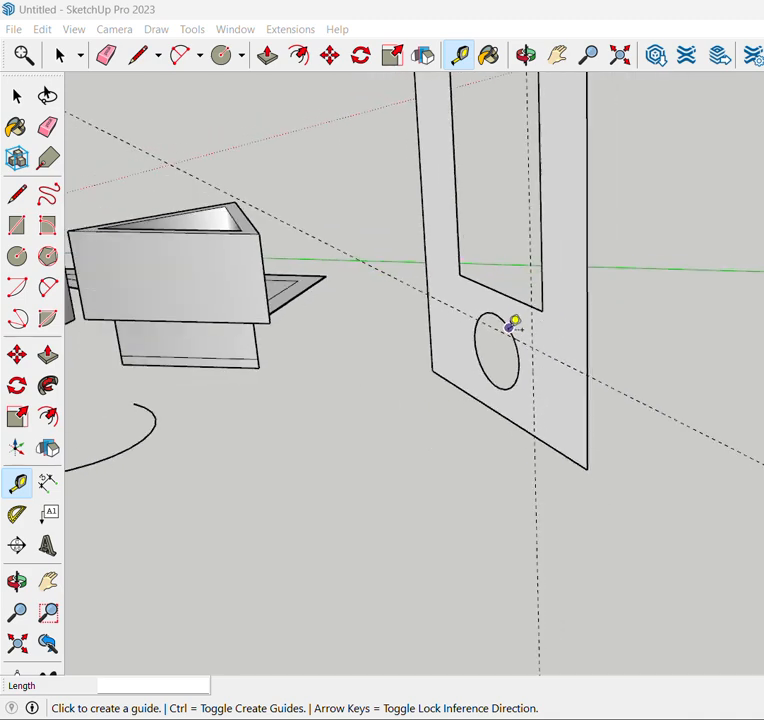
pyautogui.scroll(2, 530, 330)
pyautogui.scroll(3, 513, 399)
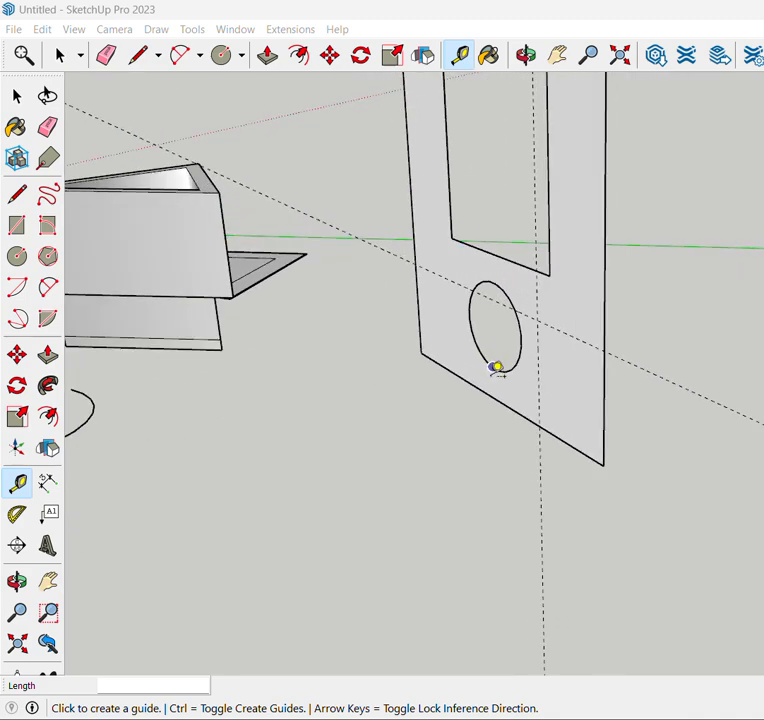
pyautogui.click(517, 266)
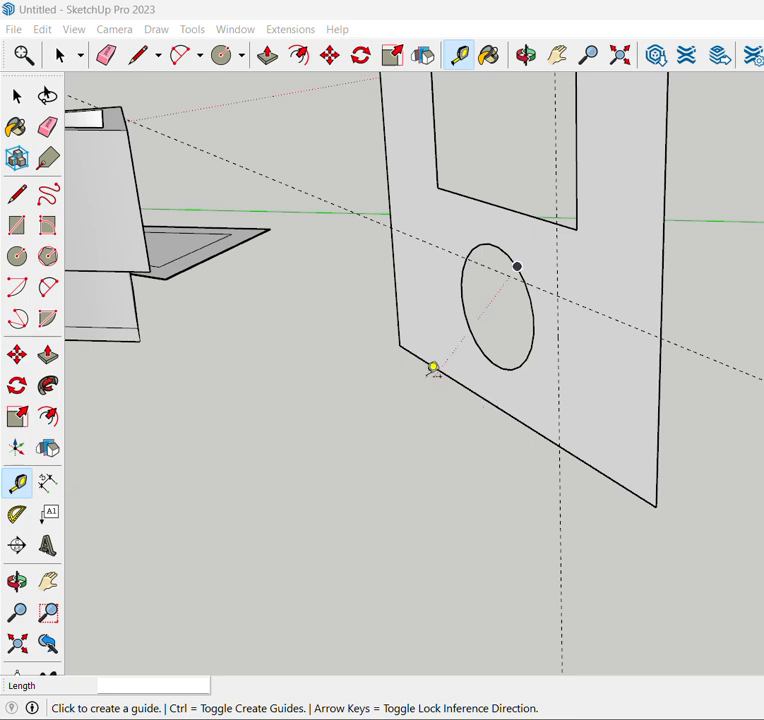
# Step: Dimension the full height of the detached panel along its outer vertical edge, placing the dimension beside the panel
pyautogui.click(47, 483)
pyautogui.moveTo(339, 408); pyautogui.dragTo(349, 410, button='middle')
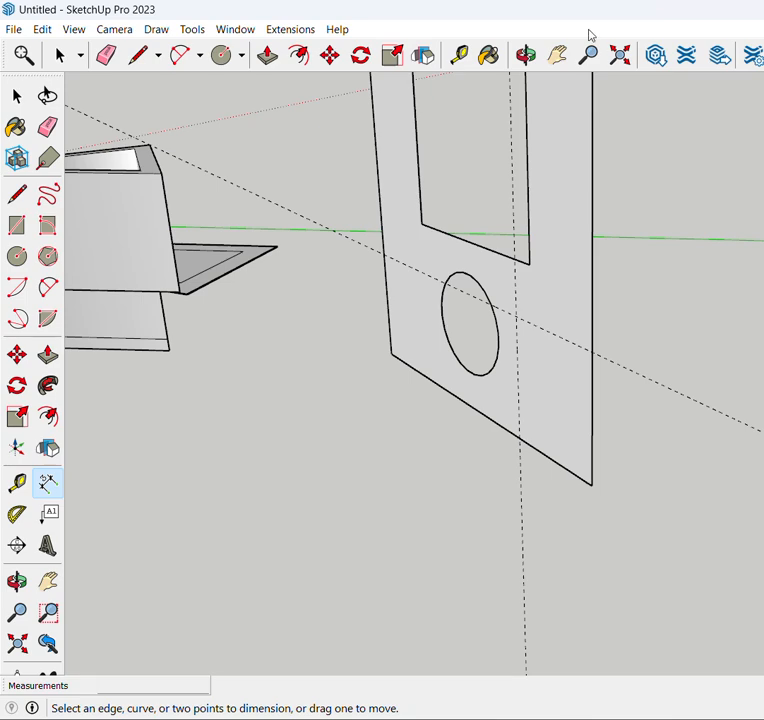
pyautogui.moveTo(528, 380); pyautogui.dragTo(541, 408, button='middle')
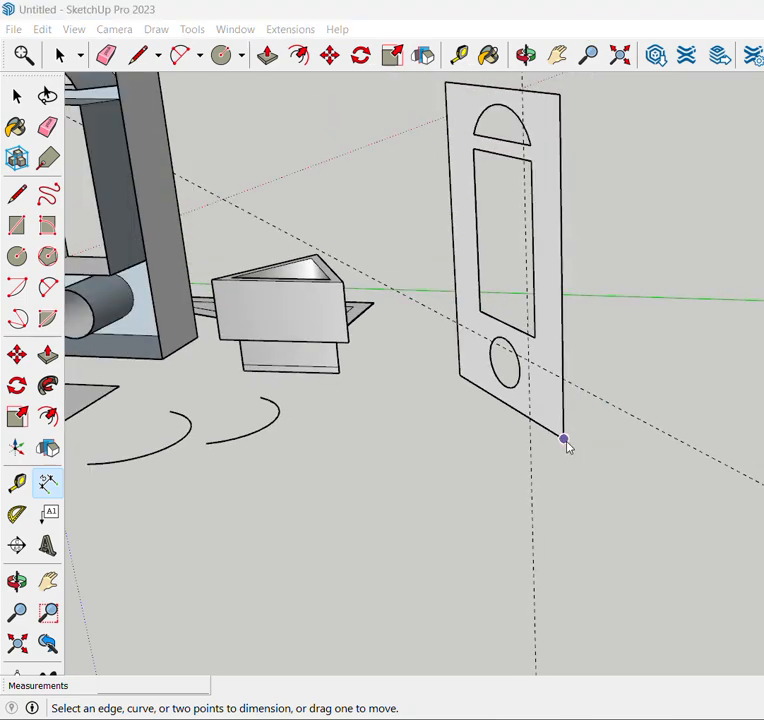
pyautogui.click(564, 440)
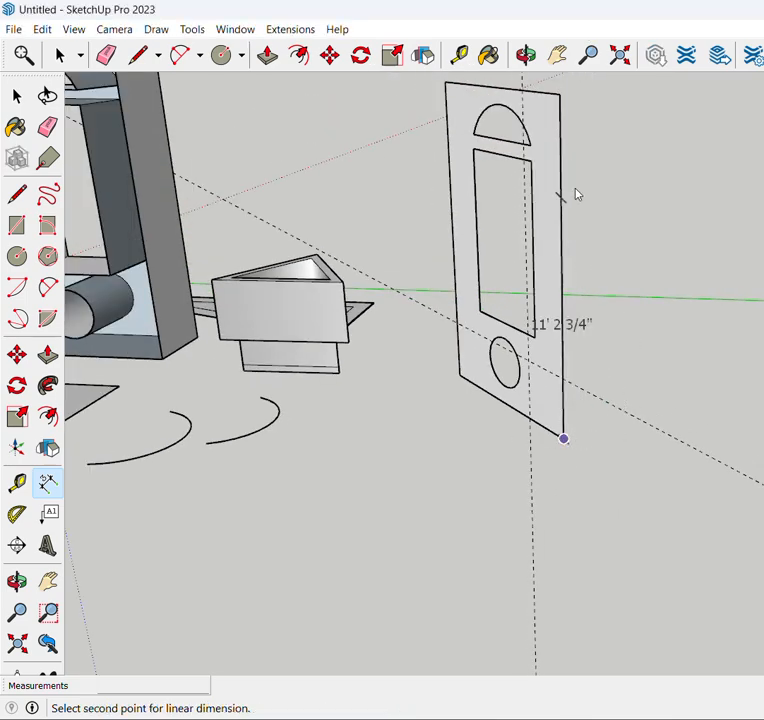
pyautogui.click(559, 94)
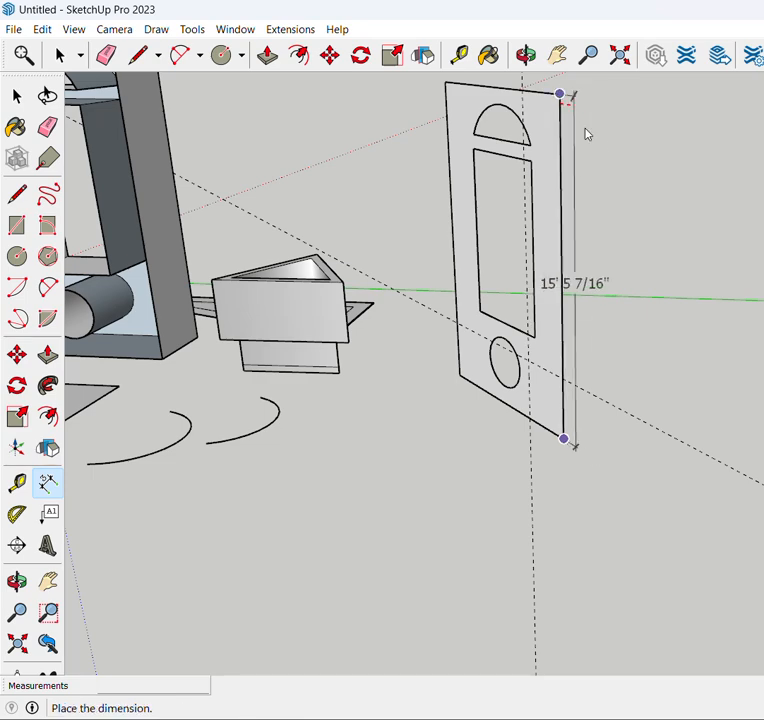
pyautogui.click(632, 172)
# Step: Dimension the distance between the horizontal guide line and the detached panel's bottom corner along its outer vertical edge, placing it beside the panel
pyautogui.scroll(2, 605, 313)
pyautogui.scroll(-1, 559, 435)
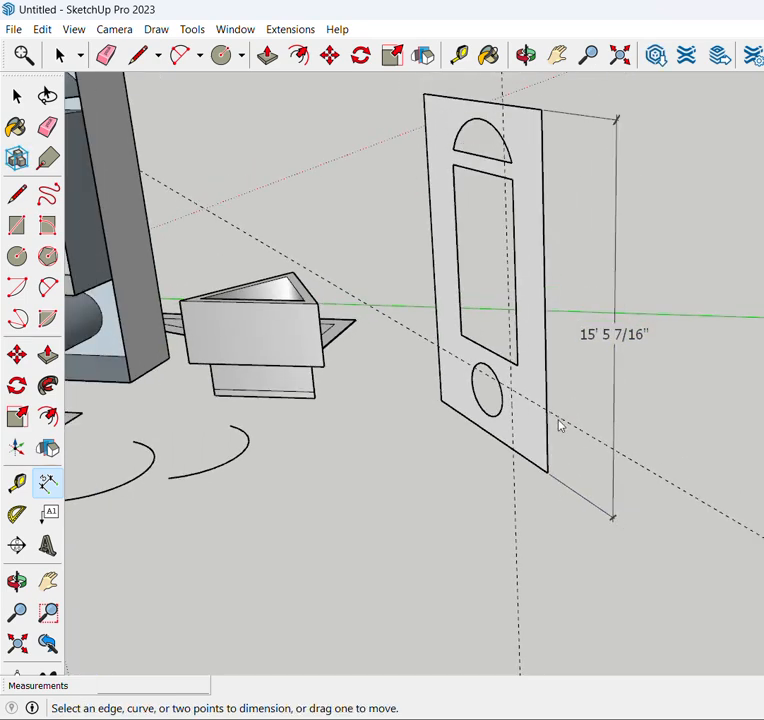
pyautogui.scroll(2, 558, 420)
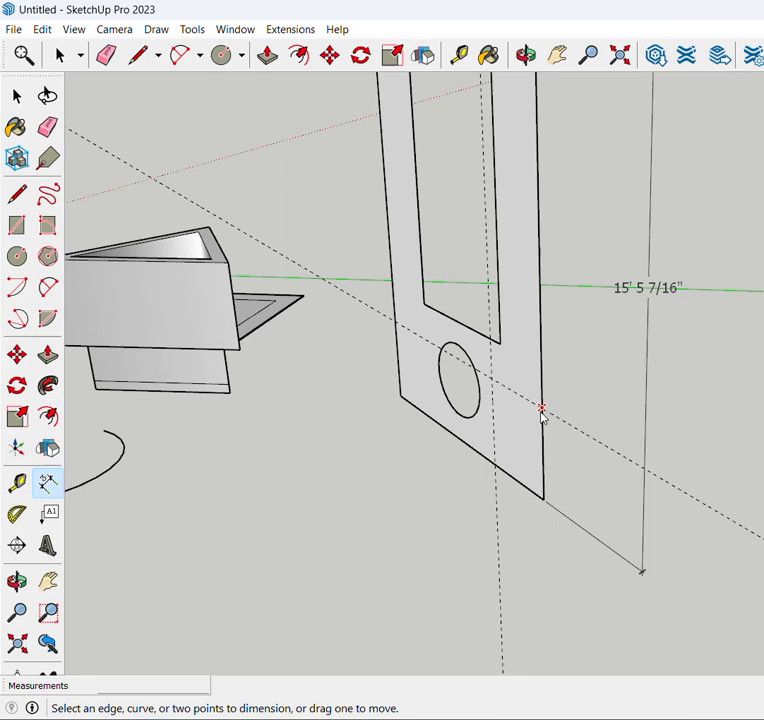
pyautogui.click(541, 409)
pyautogui.click(543, 500)
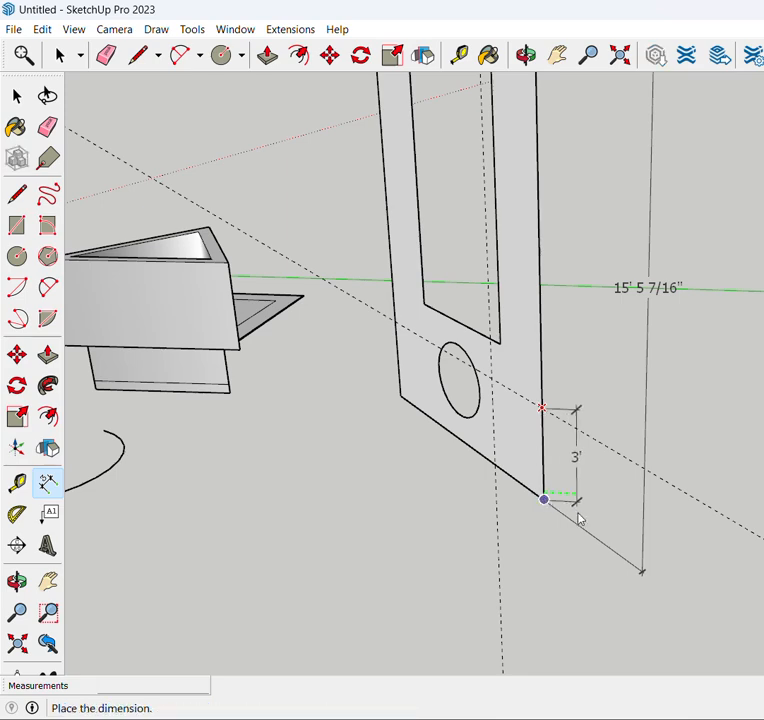
pyautogui.click(578, 515)
pyautogui.scroll(2, 580, 518)
pyautogui.scroll(-3, 540, 480)
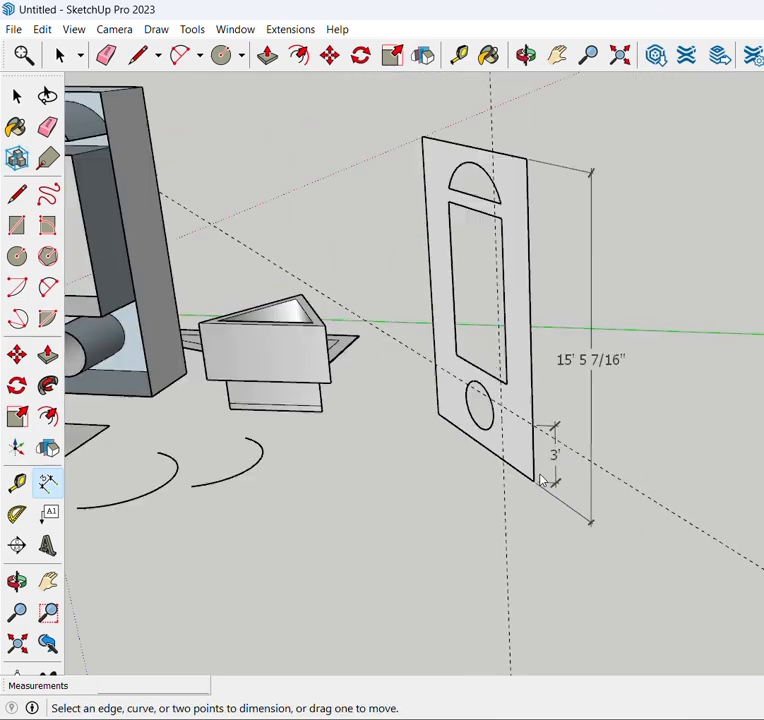
pyautogui.press('space')
# Step: Examine all the modelled shapes together with the detached panel's guide lines and height dimensions from several angles and distances
pyautogui.scroll(-3, 615, 472)
pyautogui.scroll(-3, 701, 408)
pyautogui.scroll(3, 522, 310)
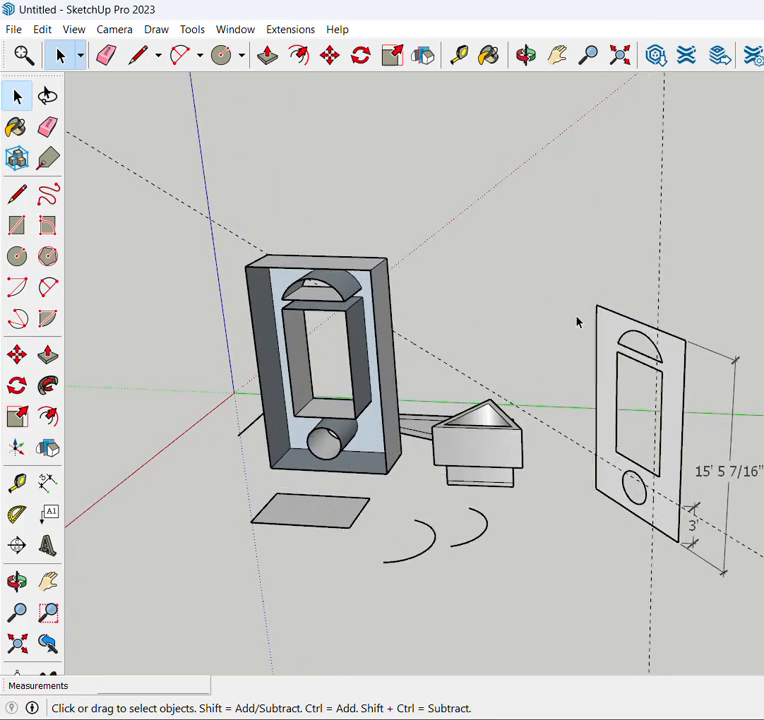
pyautogui.moveTo(580, 324); pyautogui.dragTo(665, 360, button='middle')
pyautogui.moveTo(665, 360); pyautogui.dragTo(545, 352)
pyautogui.scroll(-2, 520, 361)
pyautogui.moveTo(513, 384); pyautogui.dragTo(691, 421, button='middle')
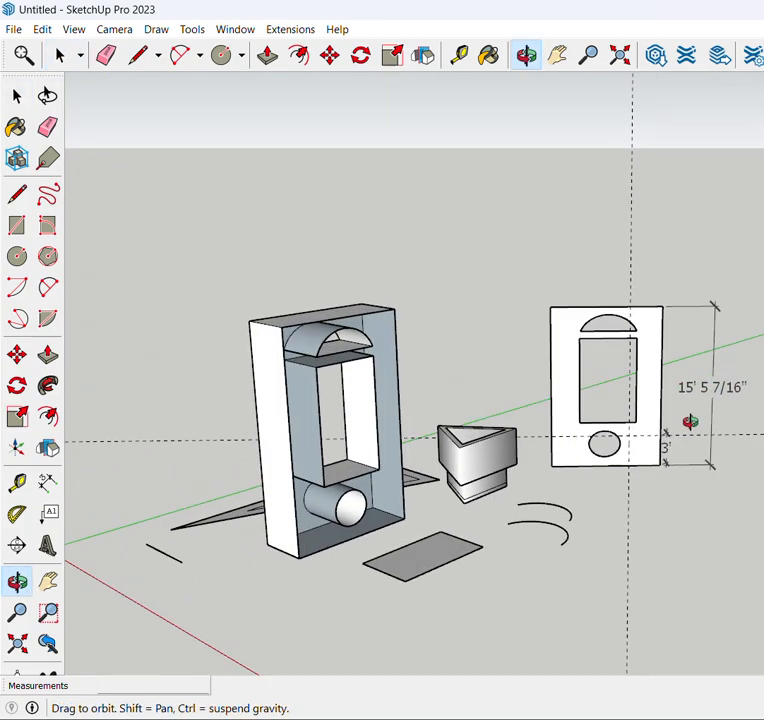
pyautogui.scroll(1, 648, 467)
pyautogui.scroll(1, 648, 467)
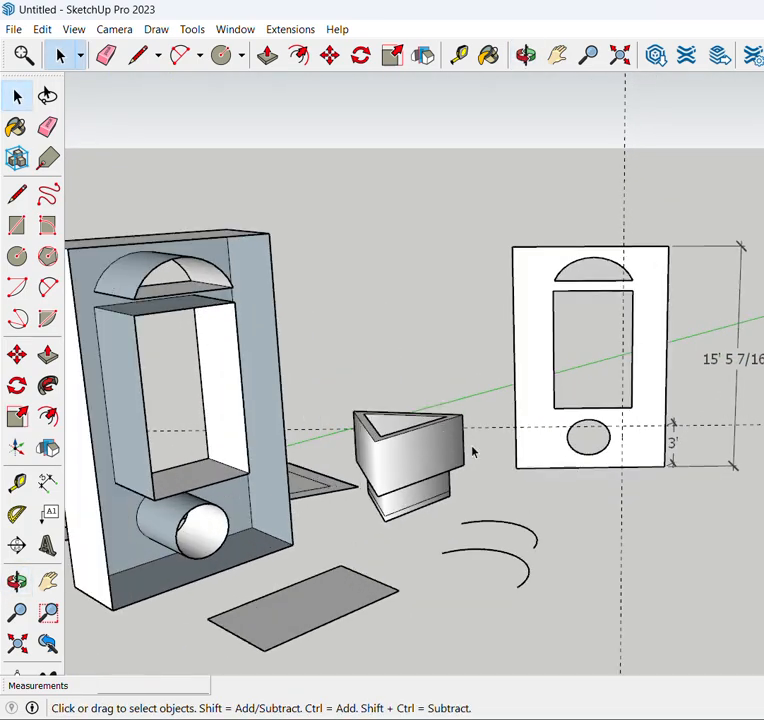
pyautogui.scroll(-2, 440, 452)
pyautogui.moveTo(438, 453); pyautogui.dragTo(371, 541, button='middle')
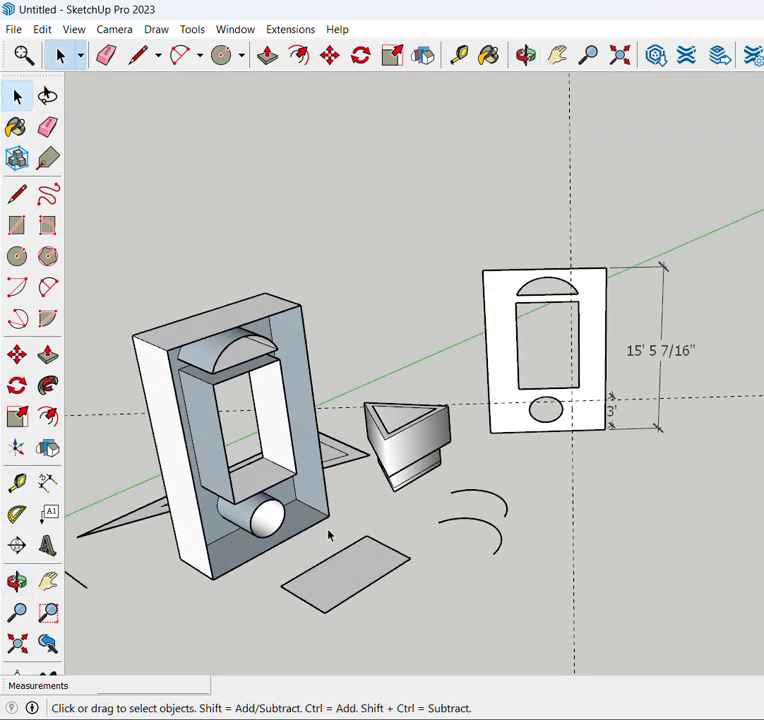
pyautogui.scroll(3, 330, 530)
pyautogui.scroll(-2, 375, 460)
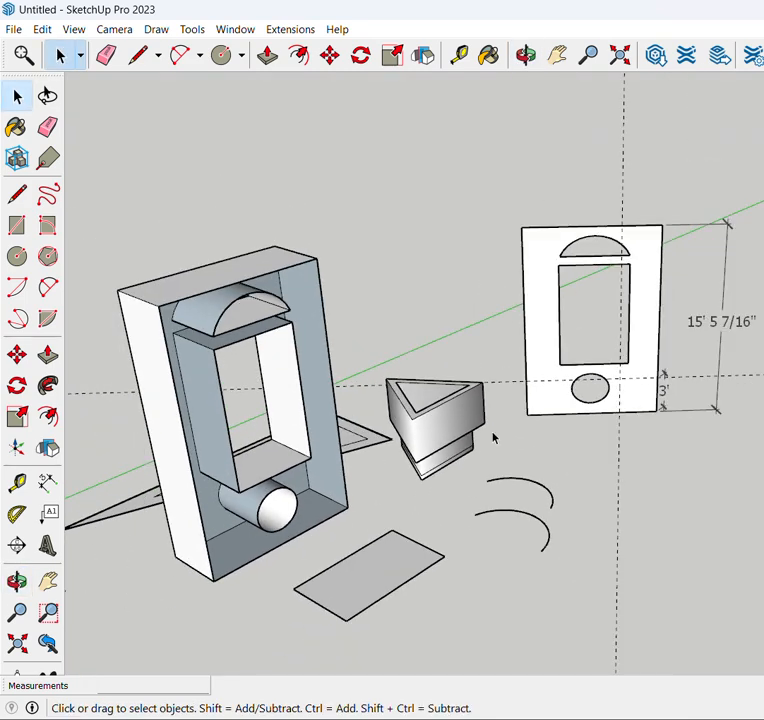
pyautogui.scroll(-2, 423, 355)
pyautogui.scroll(-1, 549, 372)
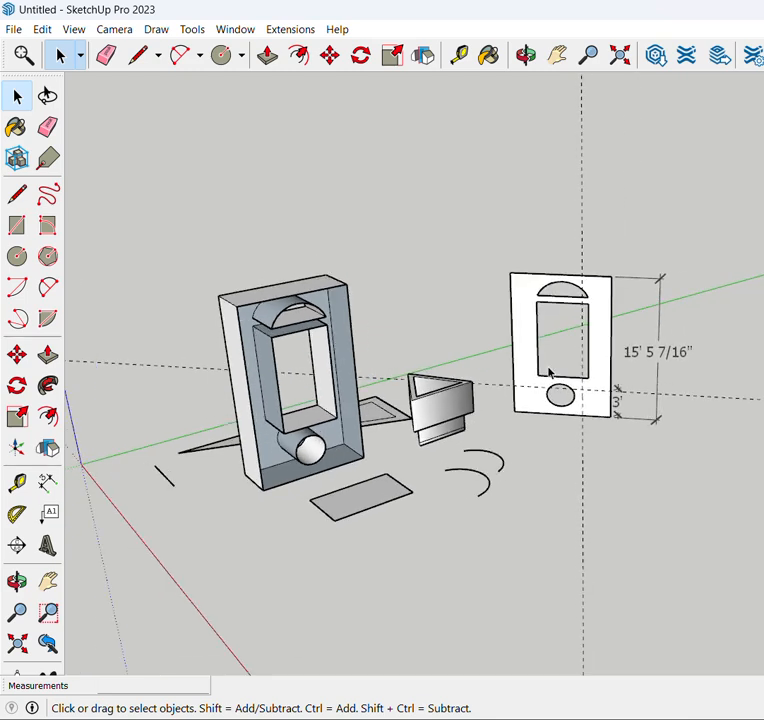
pyautogui.scroll(2, 549, 372)
pyautogui.scroll(-1, 568, 430)
pyautogui.scroll(2, 512, 338)
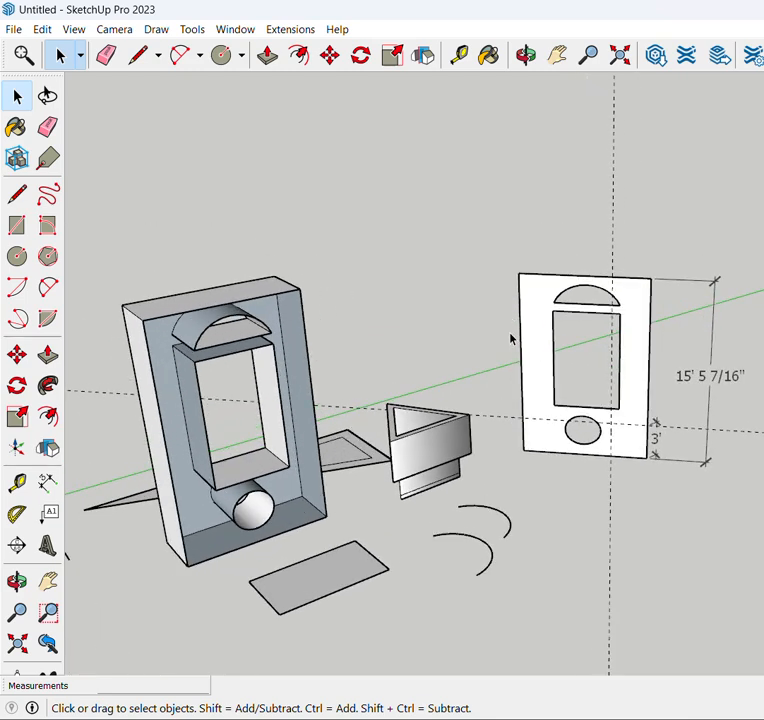